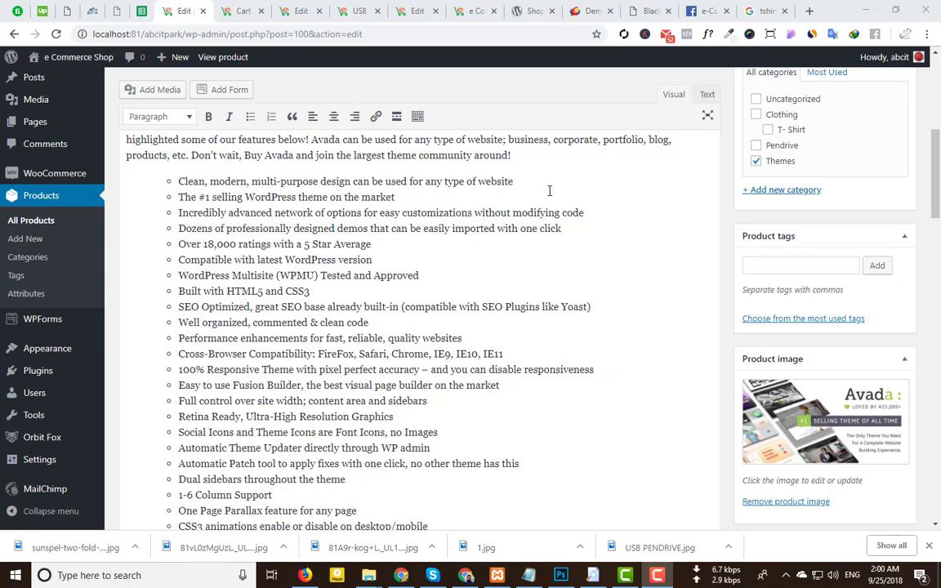
Close the cart, adjacent product-edit and USB product browser tabs.
{"action": "left_click", "coordinate": [262, 11]}
{"action": "left_click", "coordinate": [263, 11]}
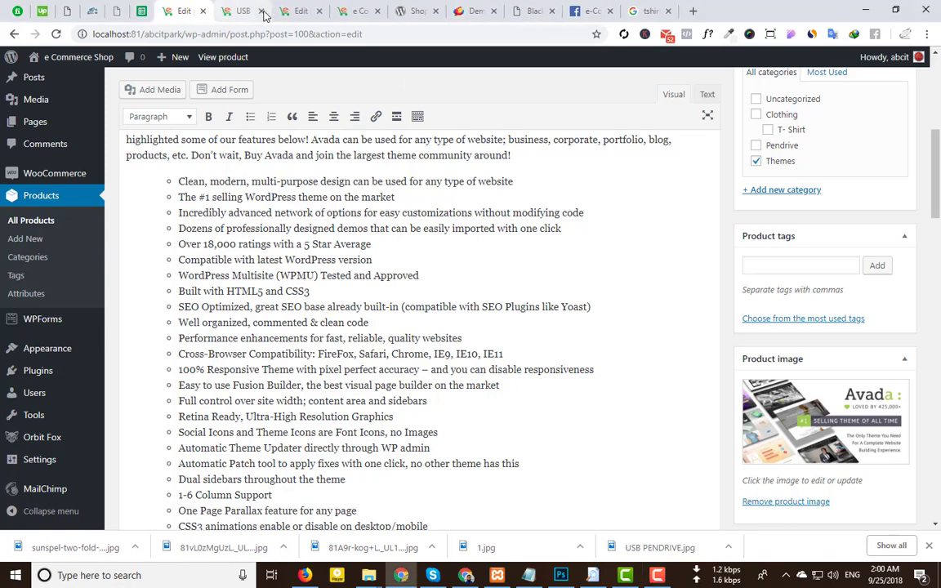
{"action": "left_click", "coordinate": [263, 11]}
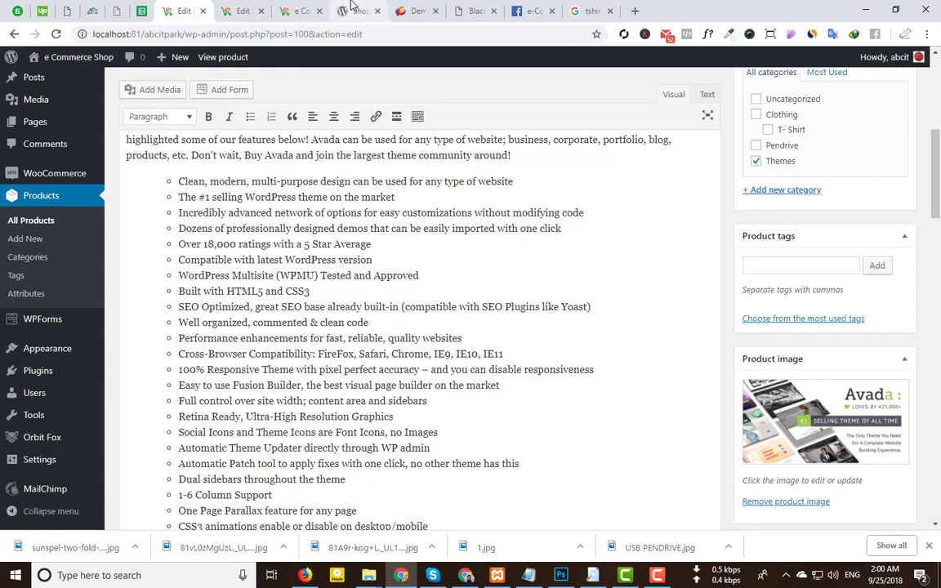
Start a new product and name it "T Shirts".
{"action": "scroll", "coordinate": [379, 293], "scroll_direction": "up", "scroll_amount": 5}
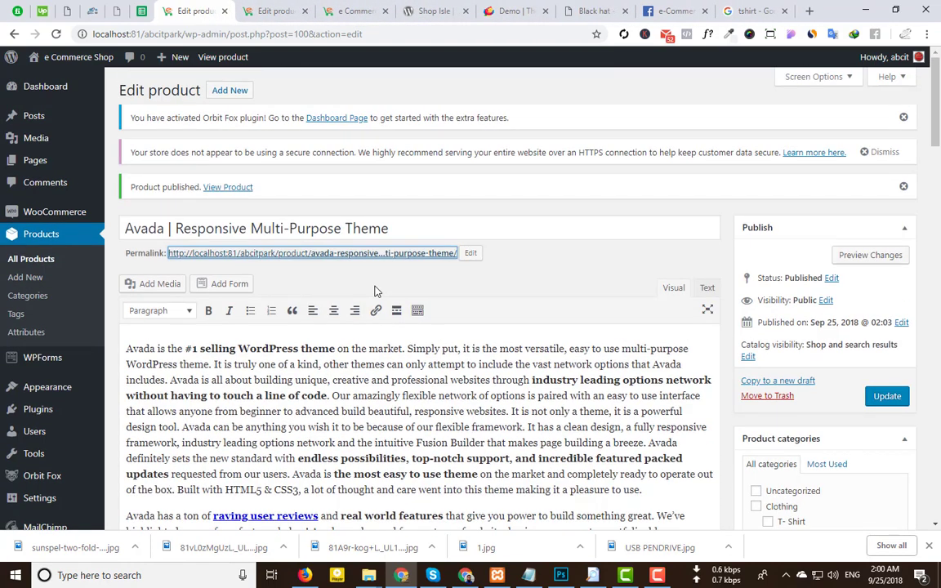
{"action": "left_click", "coordinate": [27, 278]}
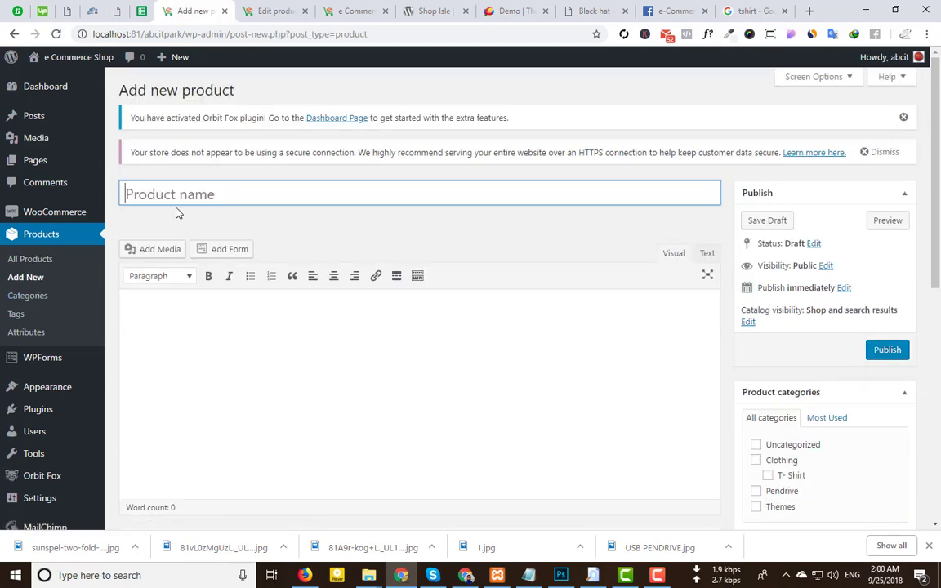
{"action": "left_click", "coordinate": [231, 194]}
{"action": "type", "text": "T"}
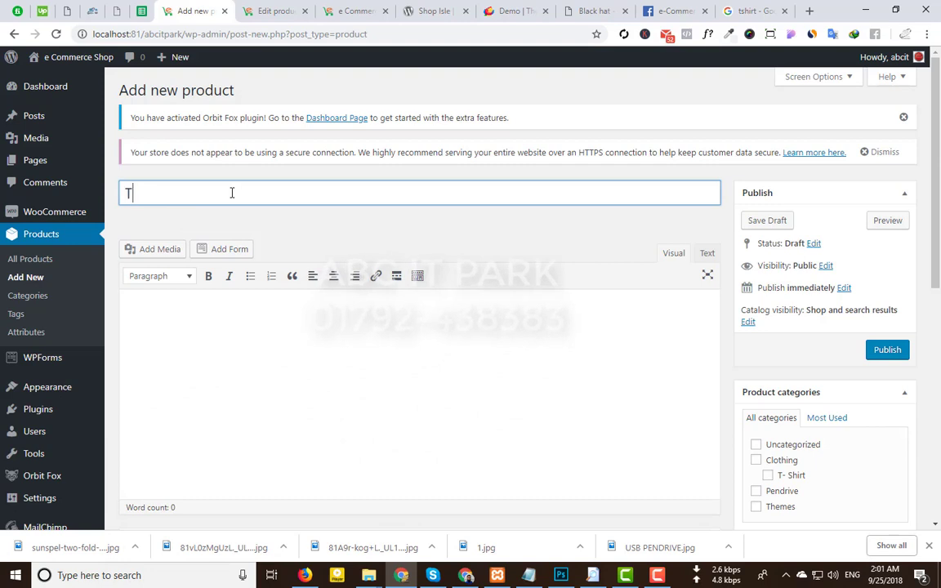
{"action": "type", "text": " shirts"}
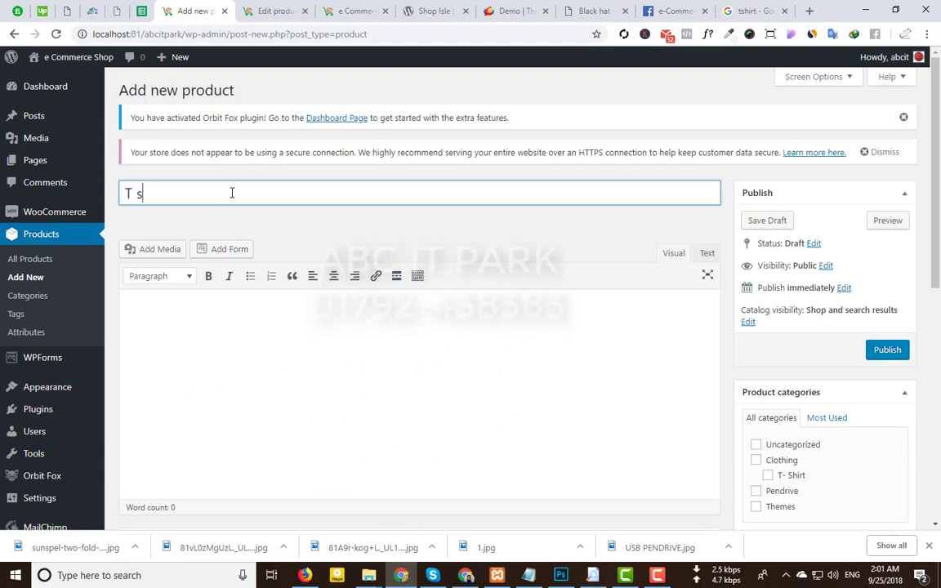
{"action": "left_click", "coordinate": [141, 193]}
{"action": "key", "text": "BackSpace"}
{"action": "type", "text": "S"}
{"action": "left_click", "coordinate": [422, 382]}
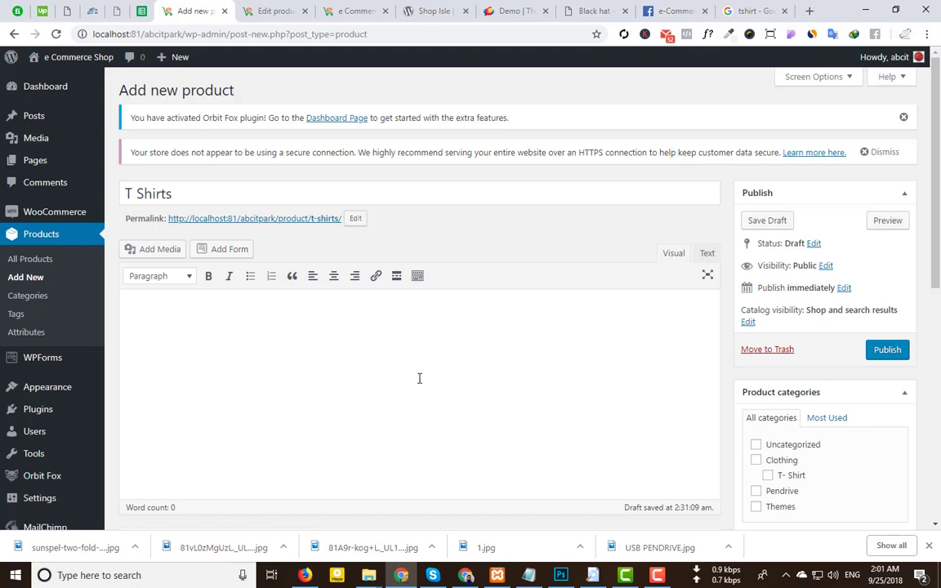
Set the product data type to Variable product.
{"action": "scroll", "coordinate": [422, 373], "scroll_direction": "down", "scroll_amount": 3}
{"action": "scroll", "coordinate": [378, 361], "scroll_direction": "down", "scroll_amount": 3}
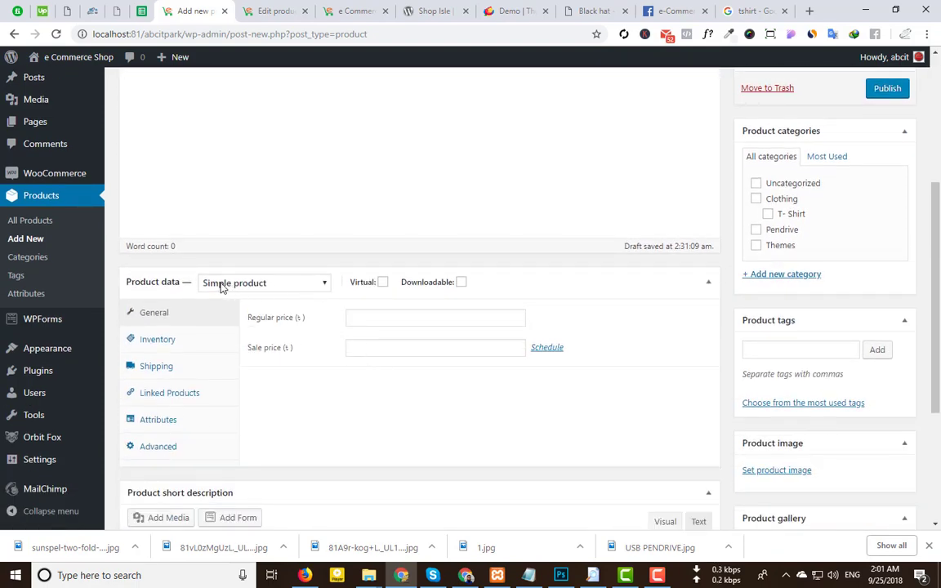
{"action": "left_click", "coordinate": [260, 282]}
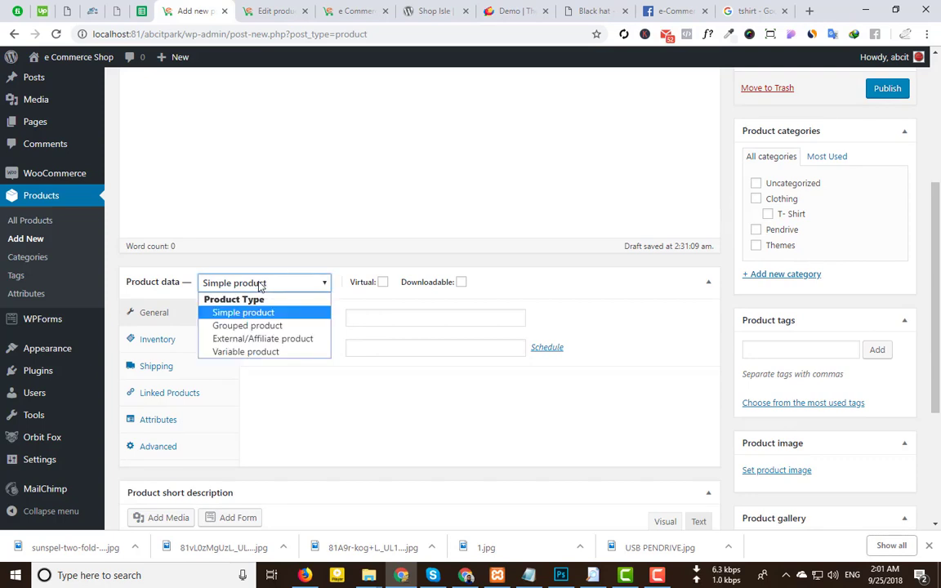
{"action": "left_click", "coordinate": [264, 352]}
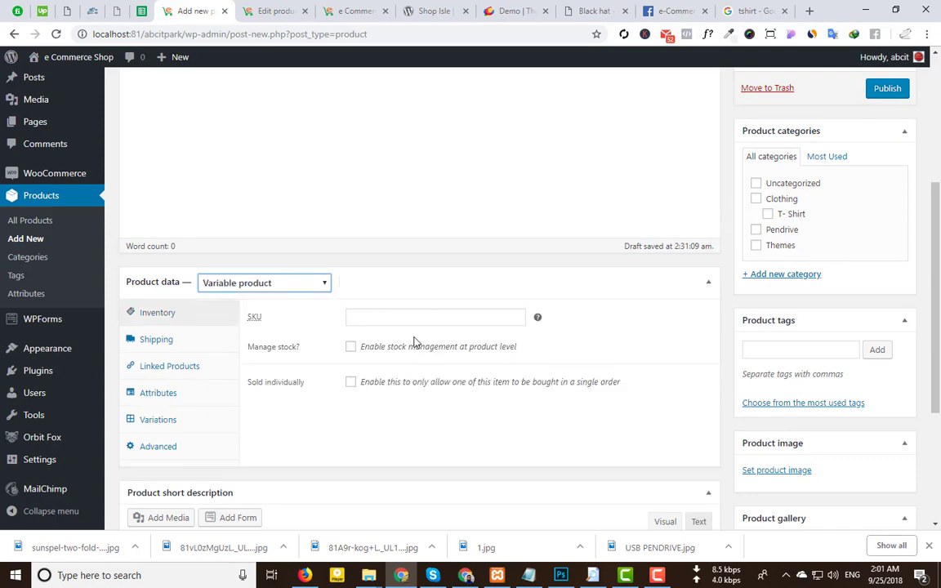
Set the product's SKU to 0001 and leave product-level stock management disabled.
{"action": "left_click", "coordinate": [379, 319]}
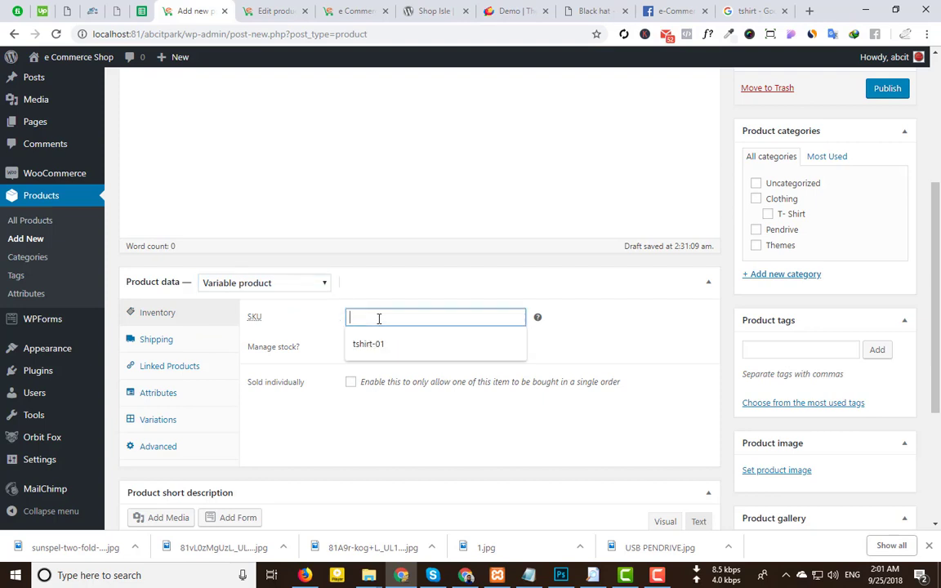
{"action": "type", "text": "s"}
{"action": "key", "text": "BackSpace"}
{"action": "key", "text": "BackSpace"}
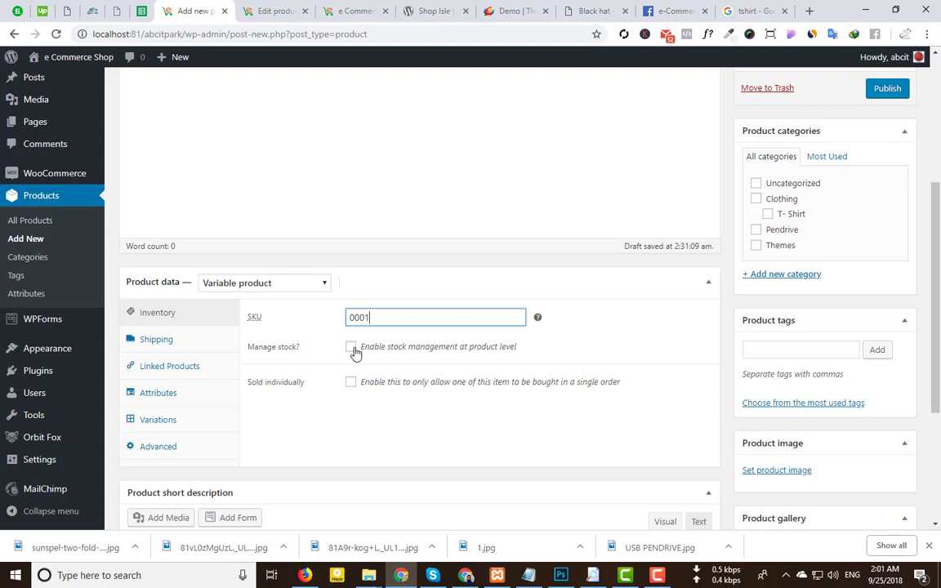
{"action": "left_click", "coordinate": [353, 349]}
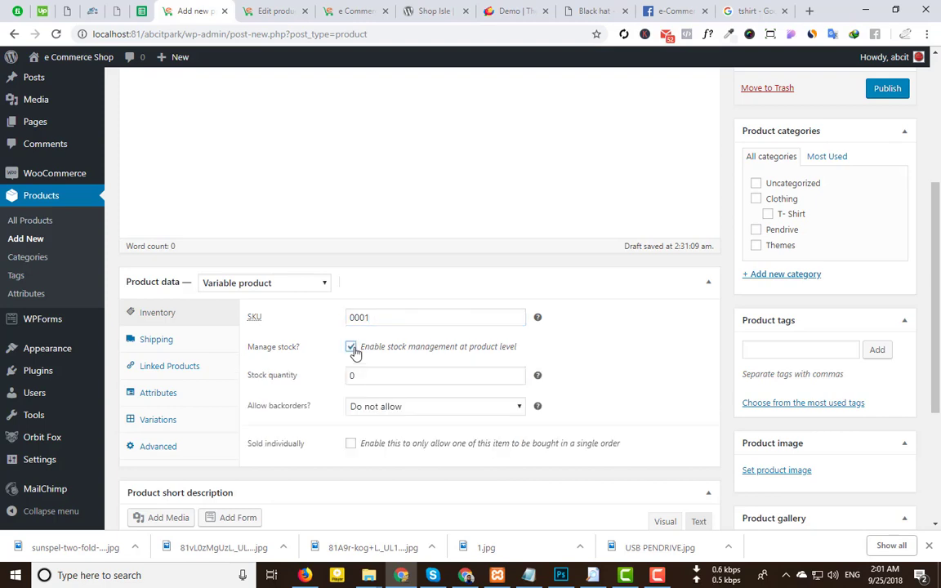
{"action": "left_click", "coordinate": [352, 348]}
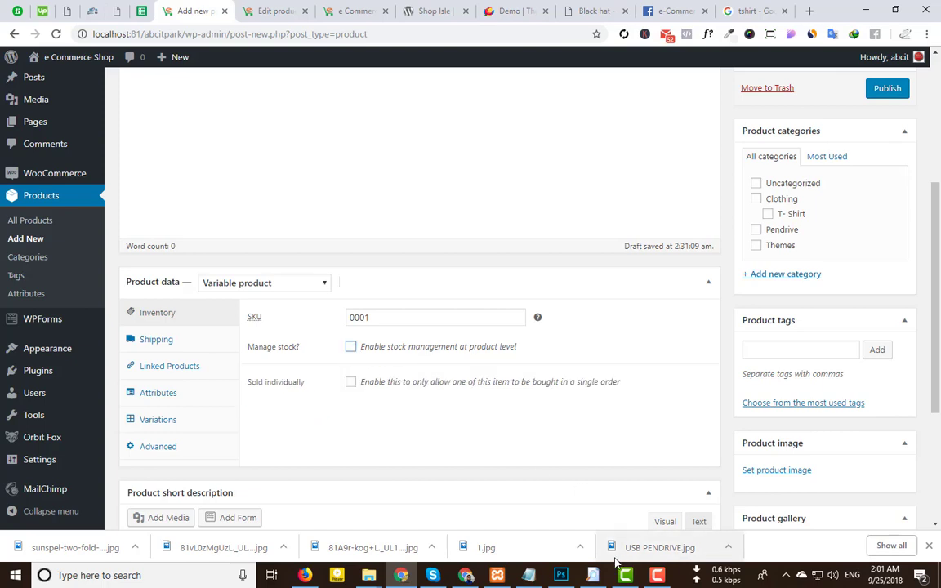
Add a custom product attribute named "Color".
{"action": "left_click", "coordinate": [158, 394]}
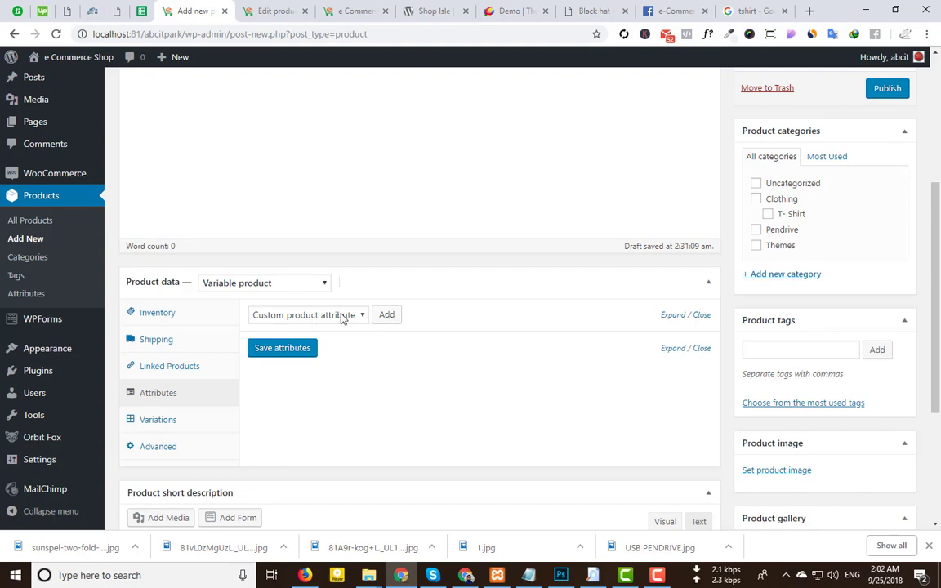
{"action": "left_click", "coordinate": [377, 317]}
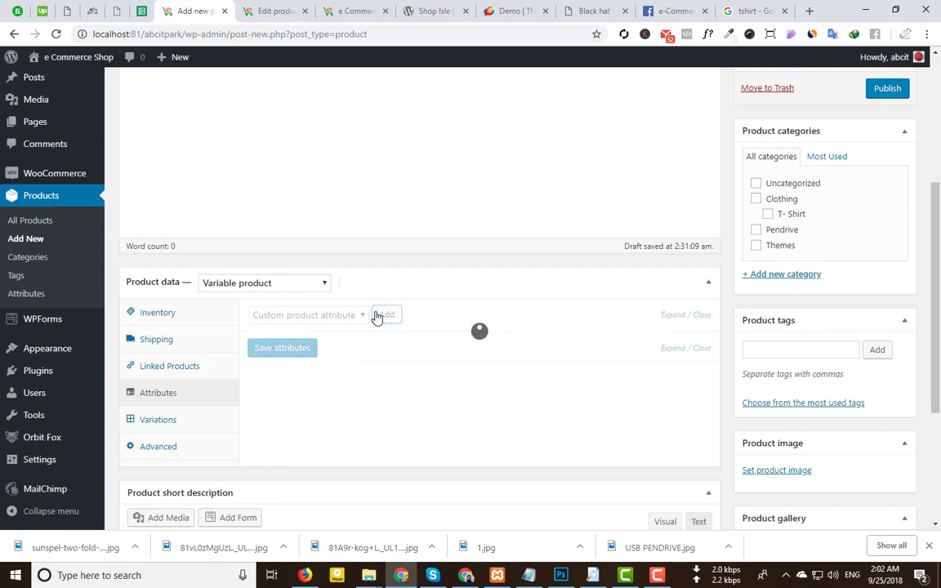
{"action": "scroll", "coordinate": [321, 417], "scroll_direction": "down", "scroll_amount": 2}
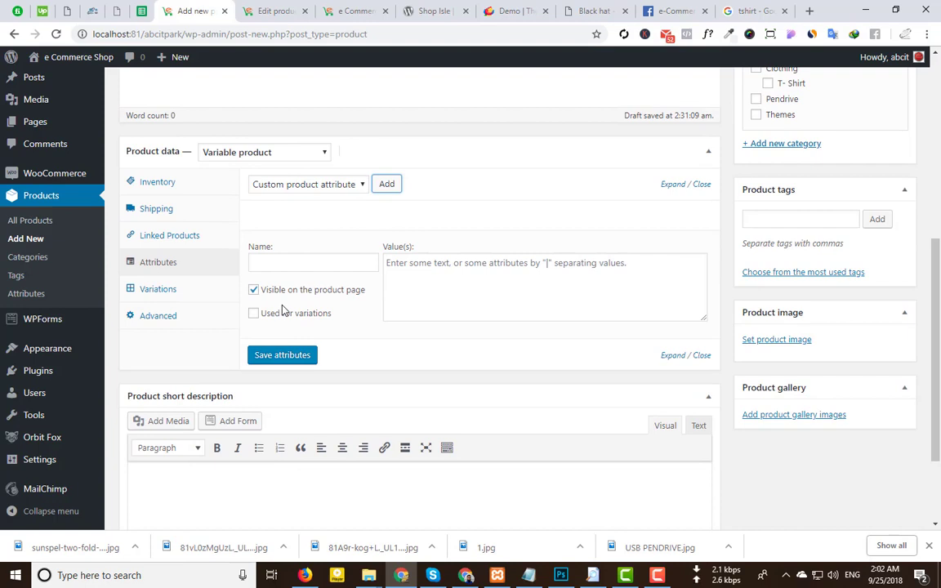
{"action": "left_click", "coordinate": [280, 263]}
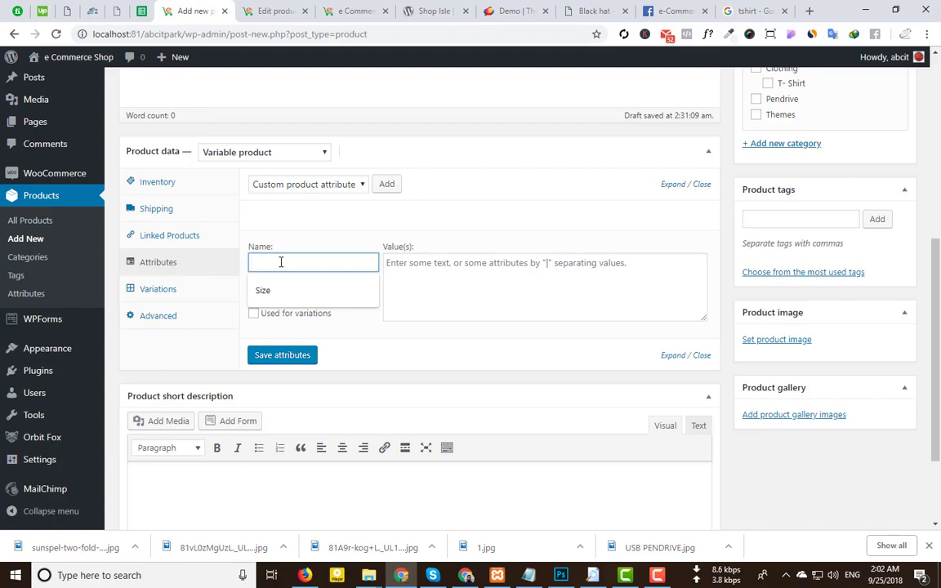
{"action": "type", "text": "Color"}
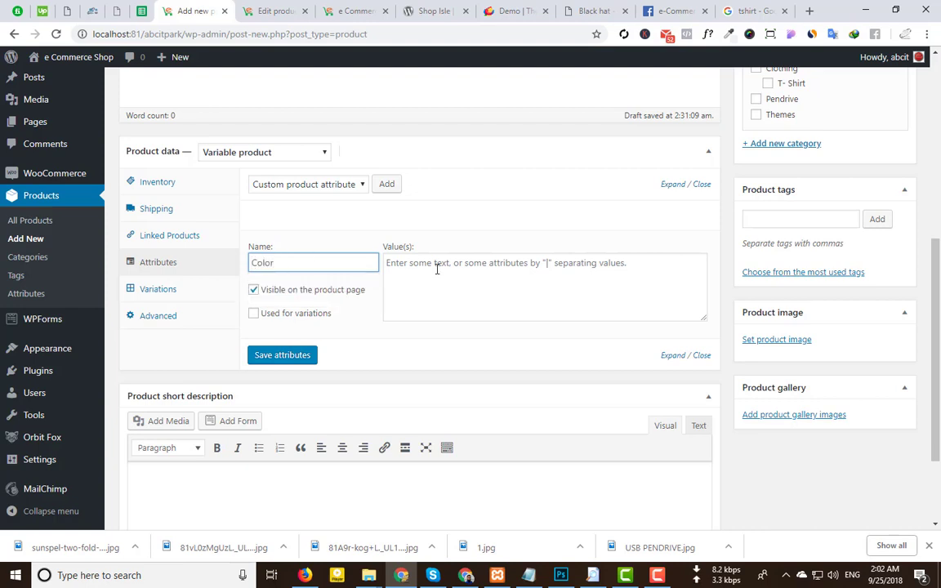
Give the Color attribute the values "Black | Red | Gray | Blue", enable it for variations and save the attributes.
{"action": "left_click", "coordinate": [437, 269]}
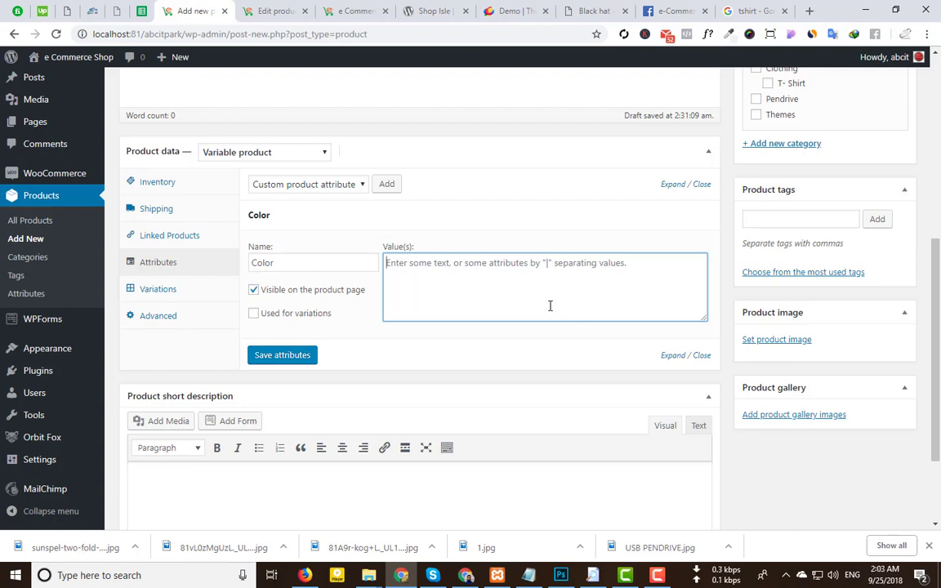
{"action": "type", "text": "Bla"}
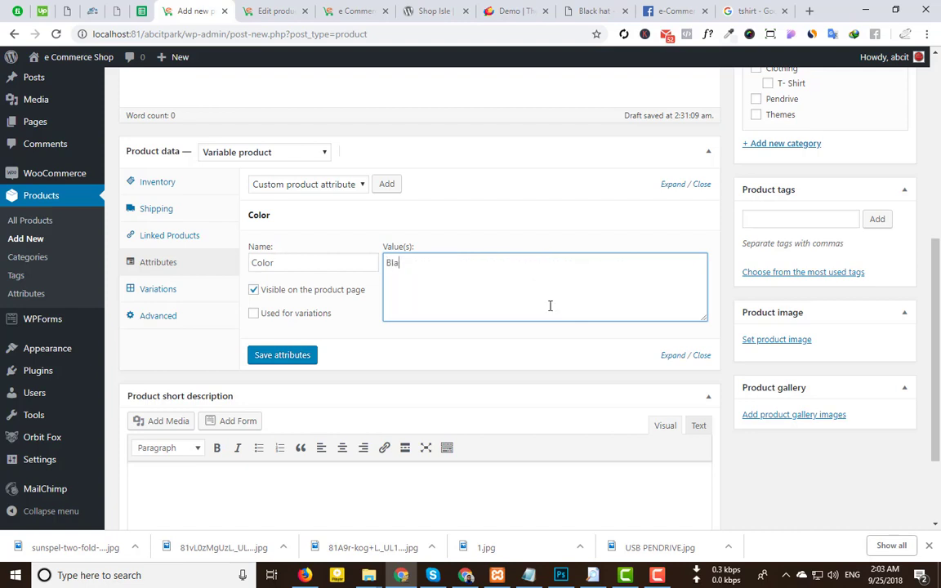
{"action": "type", "text": "ck"}
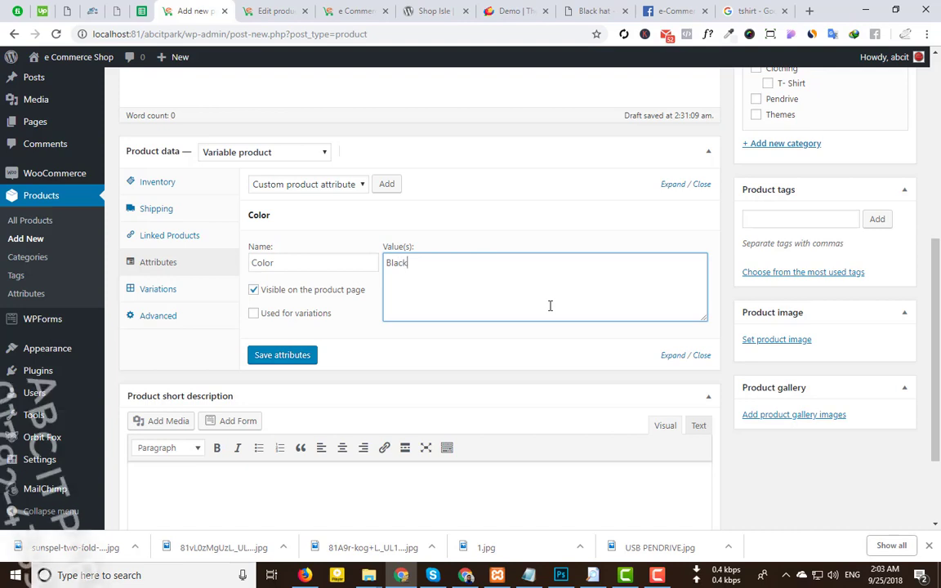
{"action": "type", "text": " |"}
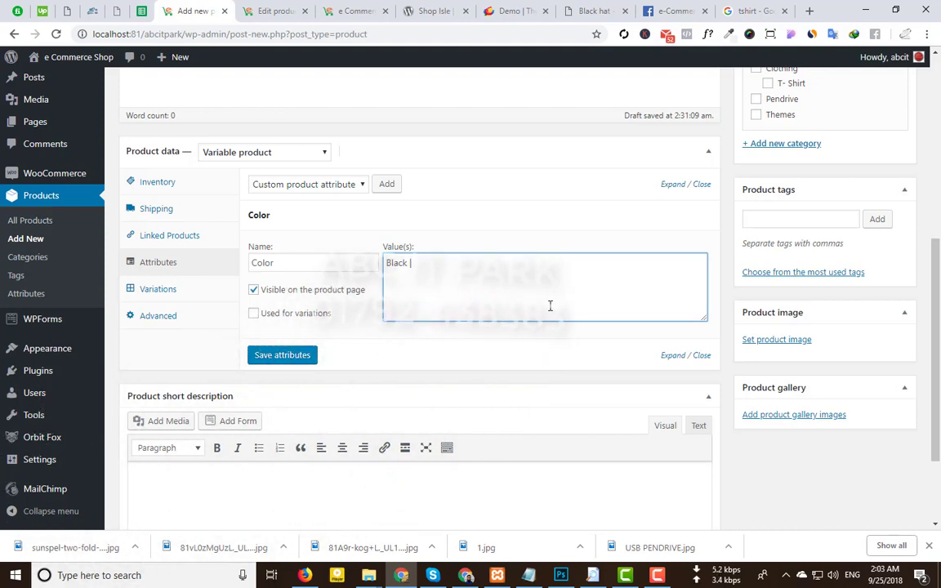
{"action": "type", "text": " Red | Gr"}
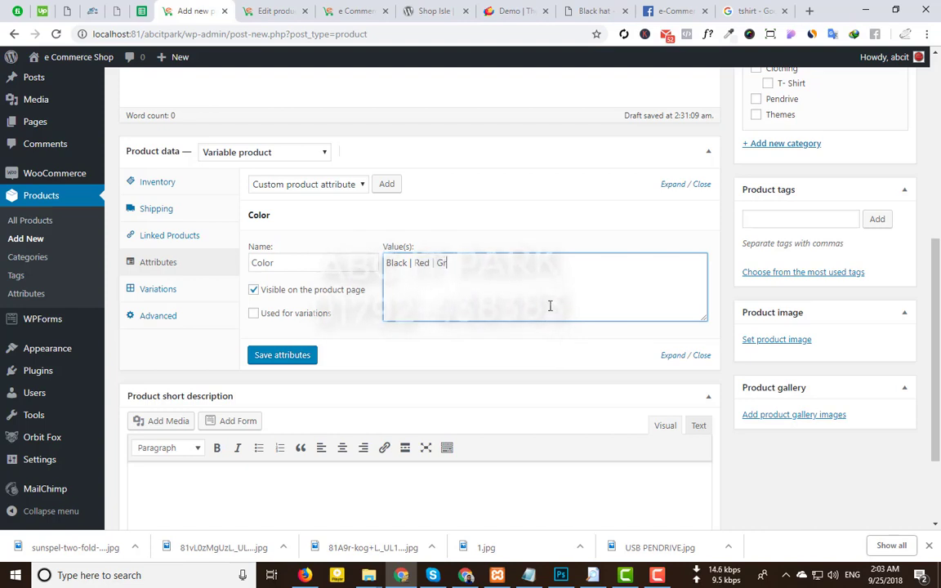
{"action": "type", "text": "ay |"}
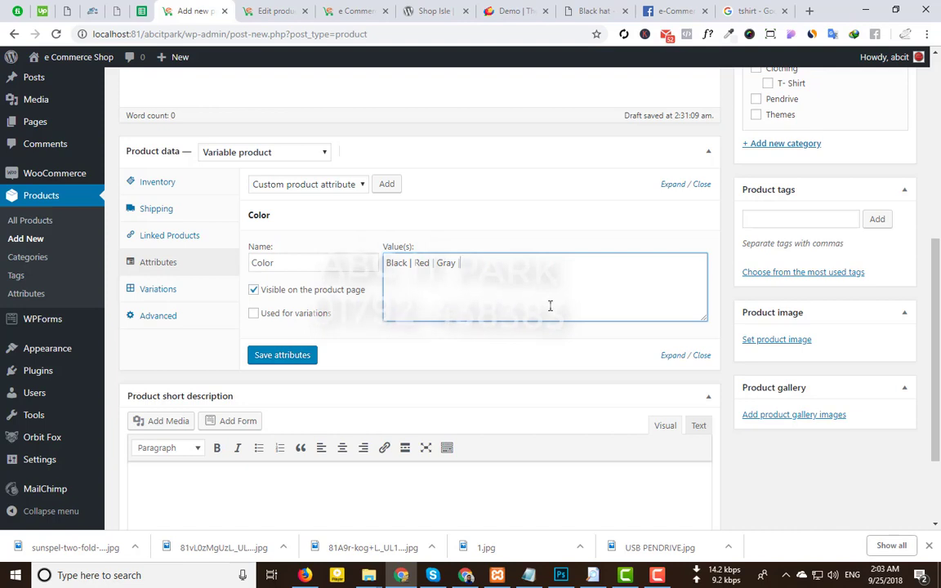
{"action": "type", "text": " Blue"}
{"action": "left_click", "coordinate": [255, 316]}
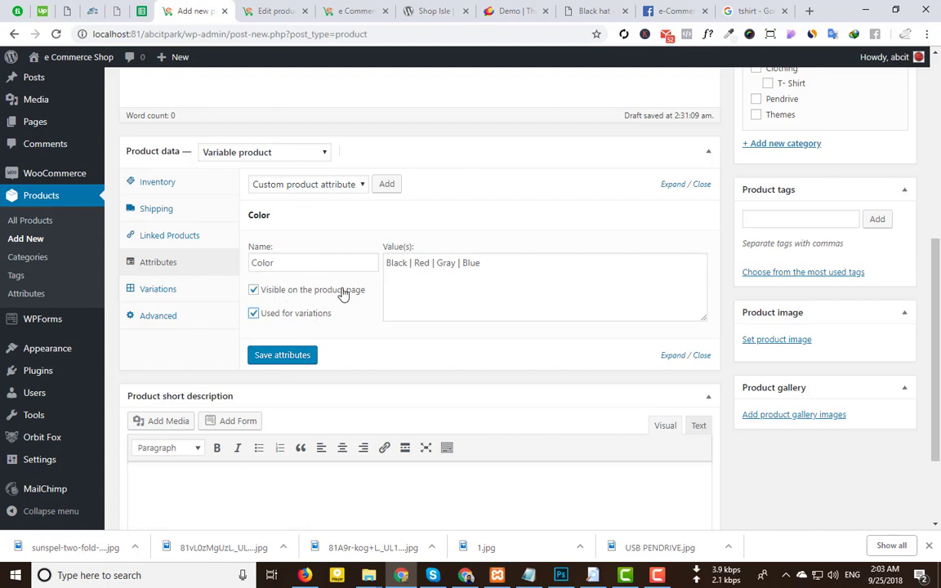
{"action": "left_click", "coordinate": [281, 356]}
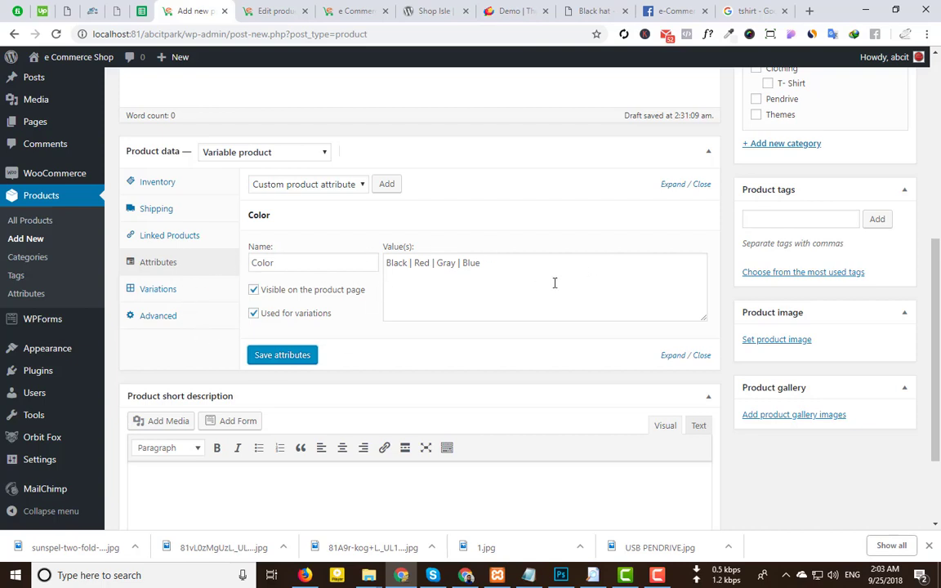
Create the product's variations from all attributes.
{"action": "left_click", "coordinate": [159, 290]}
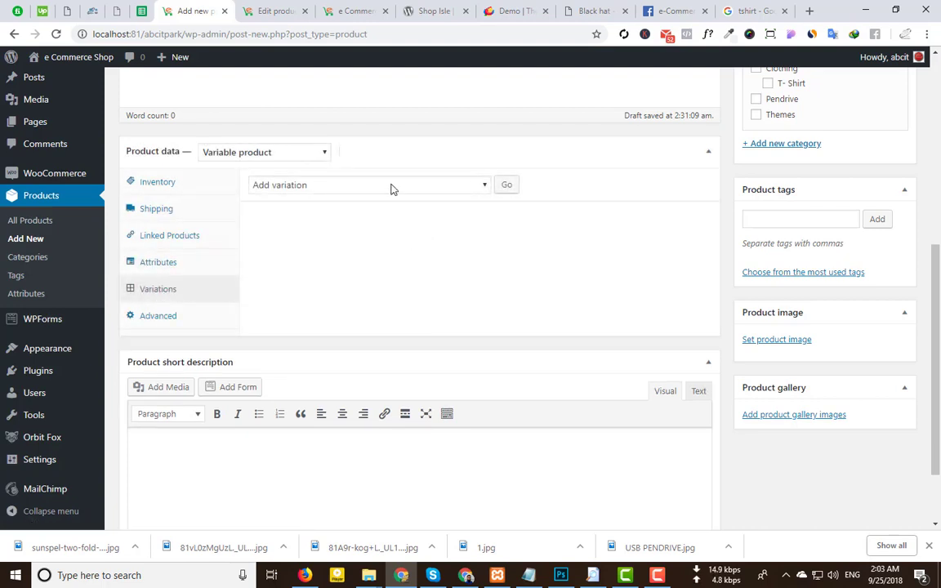
{"action": "left_click", "coordinate": [391, 186]}
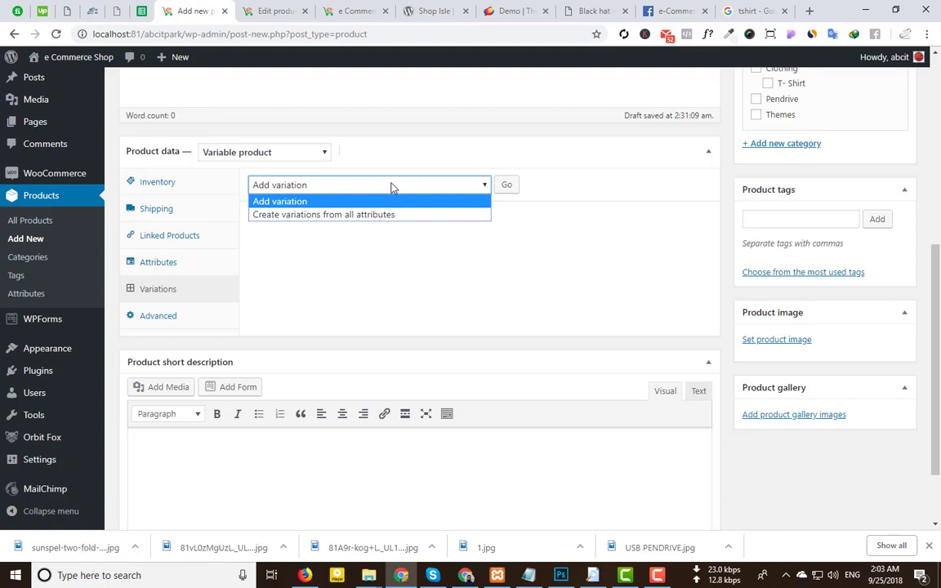
{"action": "left_click", "coordinate": [347, 214]}
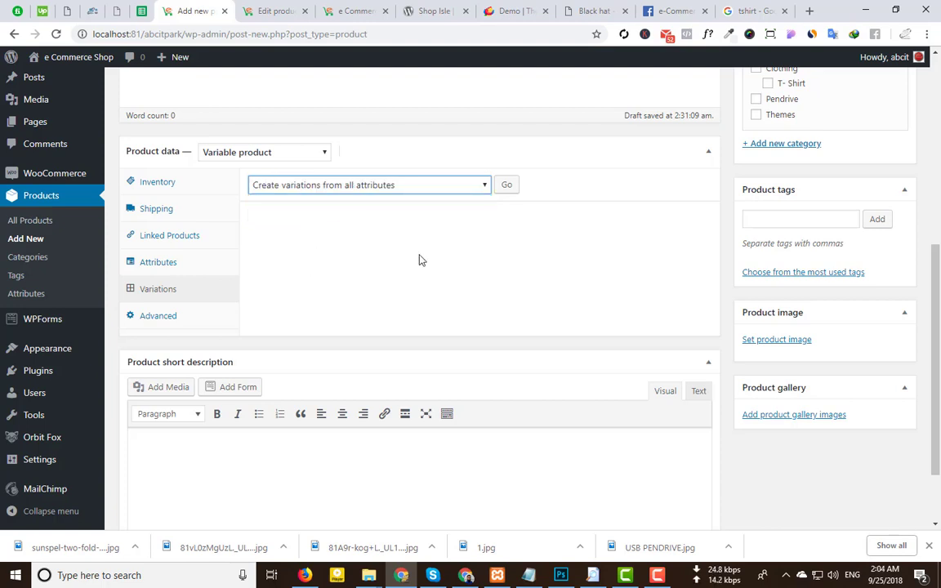
{"action": "left_click", "coordinate": [512, 189]}
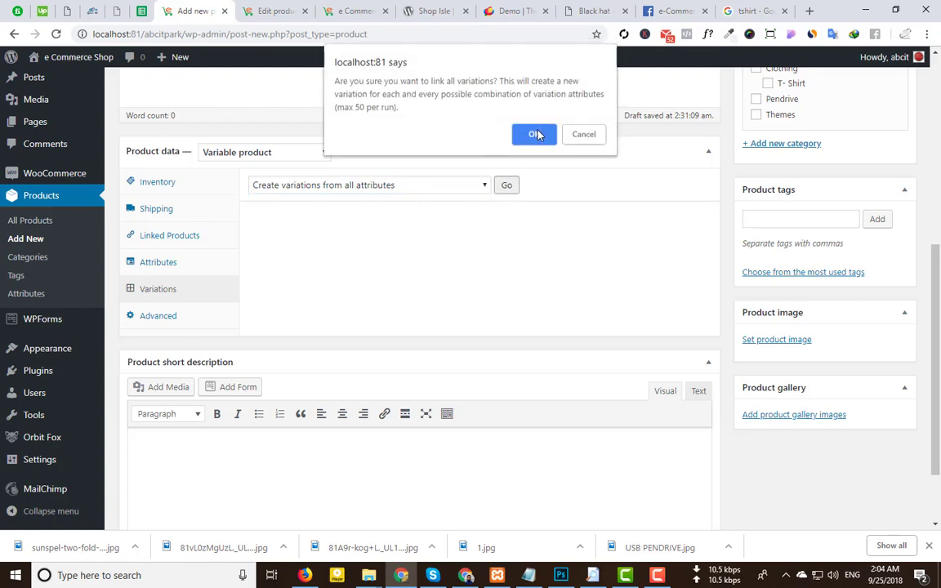
{"action": "left_click", "coordinate": [535, 135]}
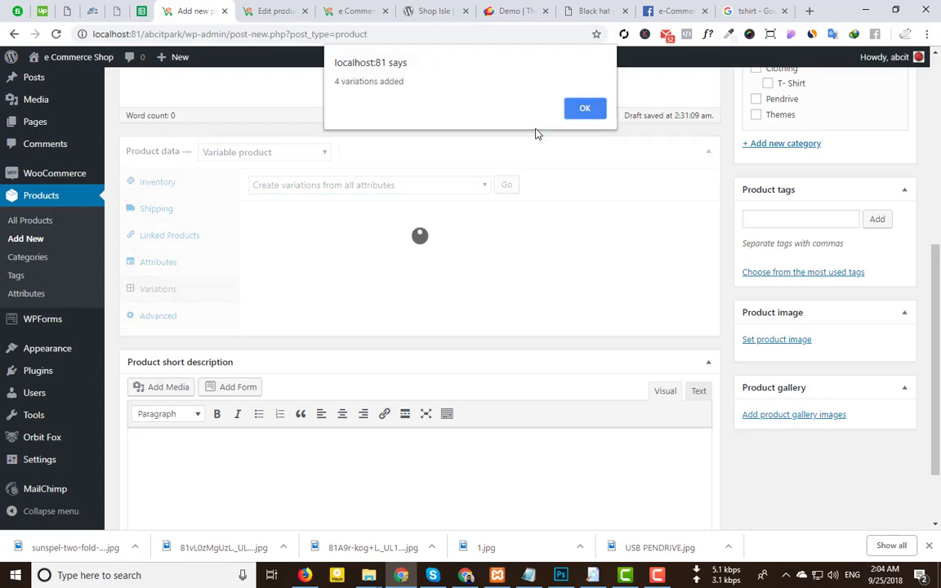
{"action": "left_click", "coordinate": [584, 107]}
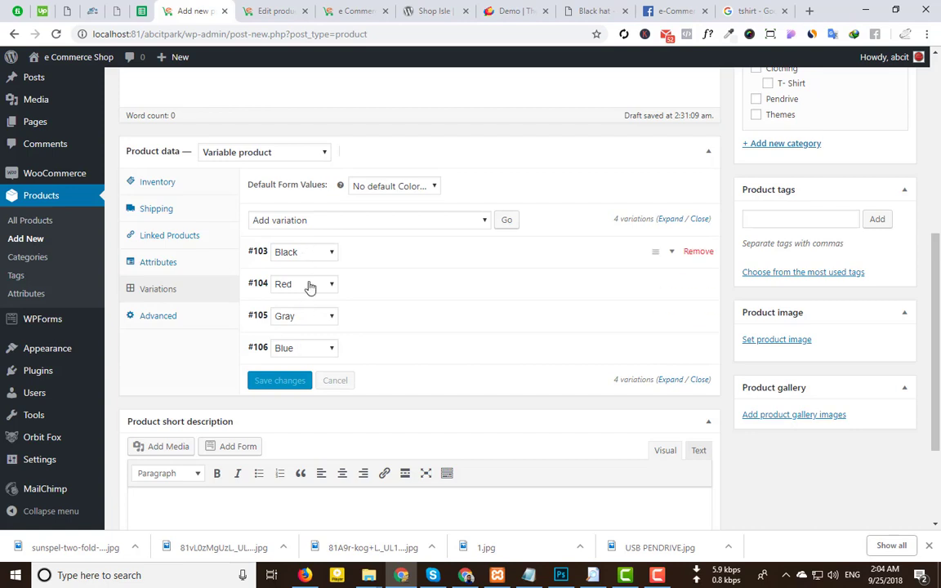
Expand the Black variation to view its settings and collapse it again.
{"action": "left_click", "coordinate": [567, 257]}
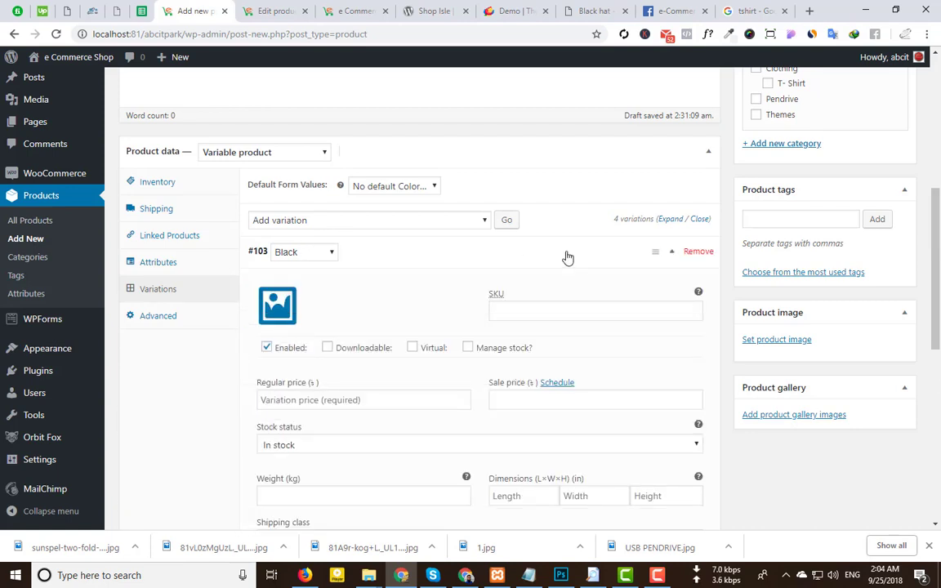
{"action": "left_click", "coordinate": [567, 257]}
{"action": "left_click", "coordinate": [566, 257]}
{"action": "left_click", "coordinate": [600, 256]}
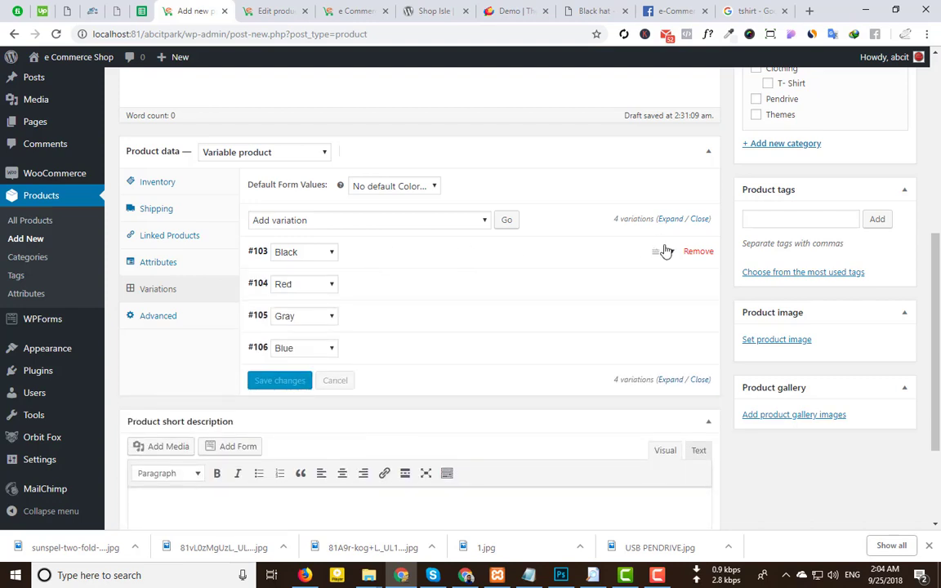
Expand the Black, Red and Gray variations to examine their image, price, stock and shipping settings, and collapse them again.
{"action": "left_click", "coordinate": [626, 254]}
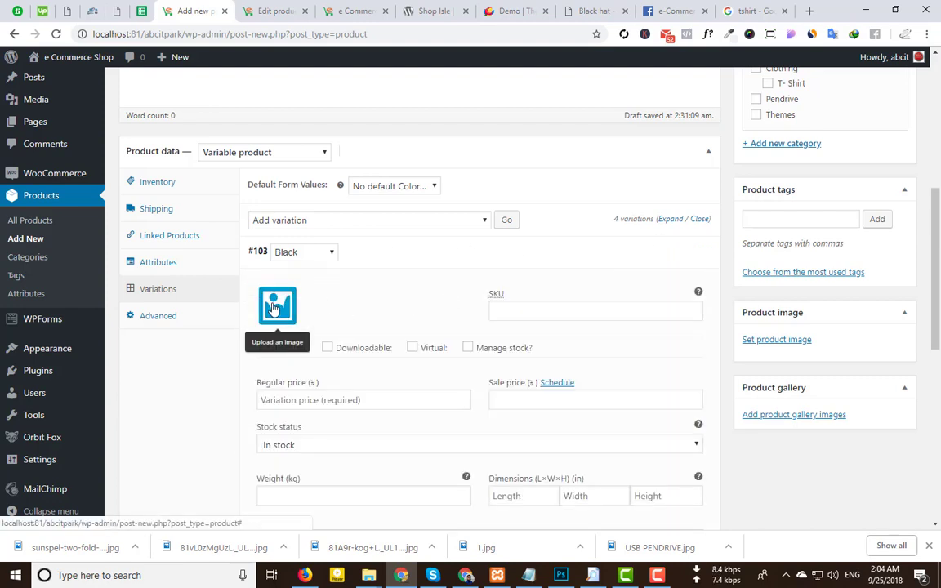
{"action": "scroll", "coordinate": [555, 306], "scroll_direction": "down", "scroll_amount": 1}
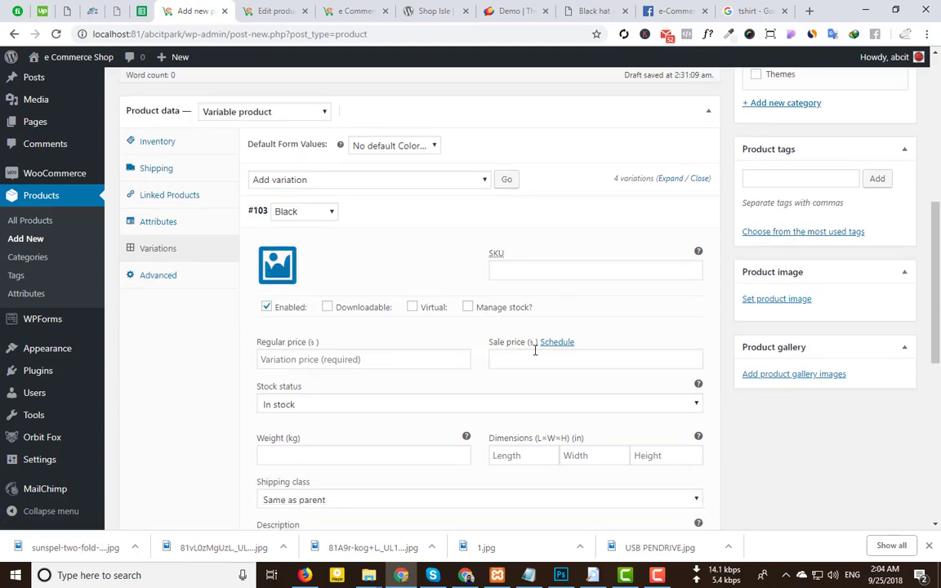
{"action": "scroll", "coordinate": [302, 314], "scroll_direction": "down", "scroll_amount": 1}
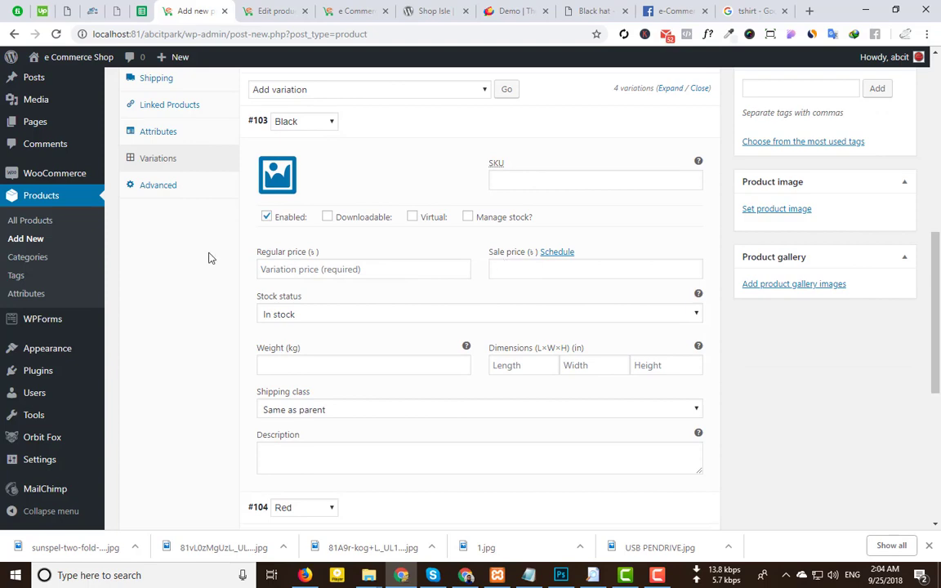
{"action": "scroll", "coordinate": [472, 373], "scroll_direction": "down", "scroll_amount": 2}
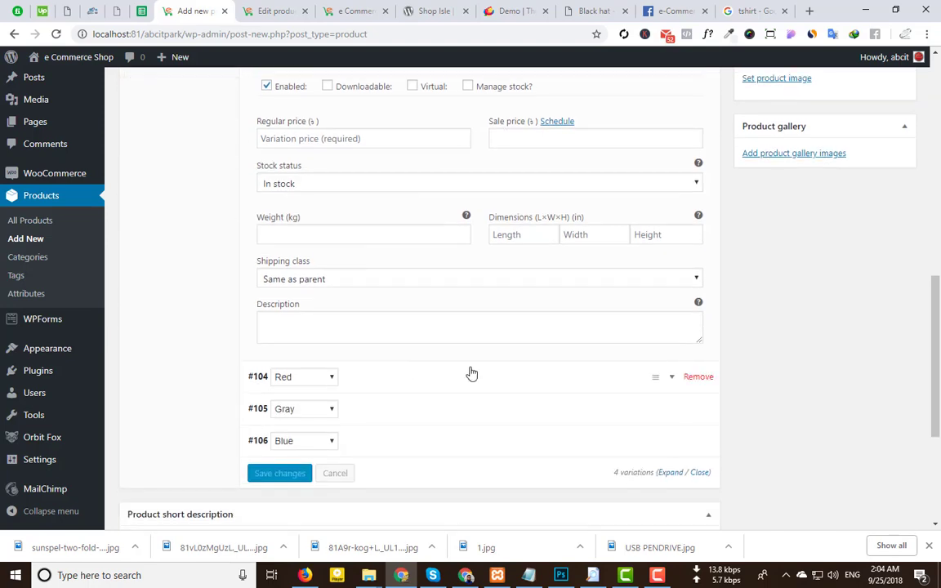
{"action": "left_click", "coordinate": [658, 384]}
{"action": "scroll", "coordinate": [417, 350], "scroll_direction": "down", "scroll_amount": 4}
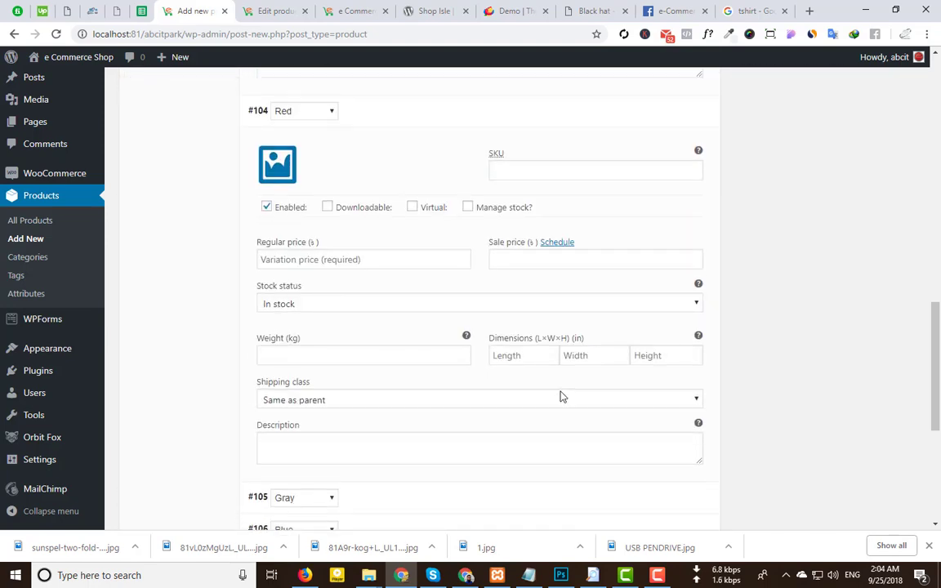
{"action": "scroll", "coordinate": [561, 394], "scroll_direction": "down", "scroll_amount": 3}
{"action": "left_click", "coordinate": [546, 309]}
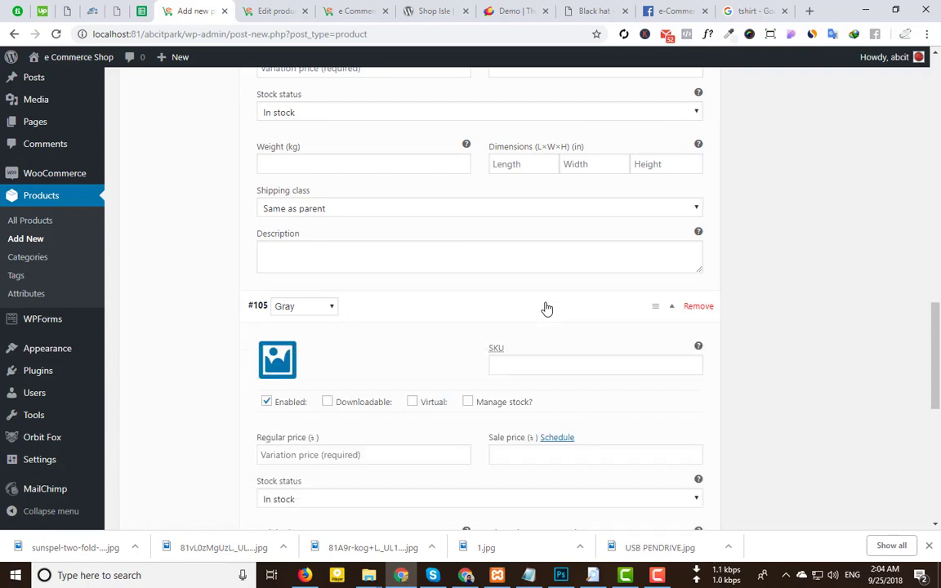
{"action": "left_click", "coordinate": [547, 309]}
{"action": "scroll", "coordinate": [546, 309], "scroll_direction": "up", "scroll_amount": 3}
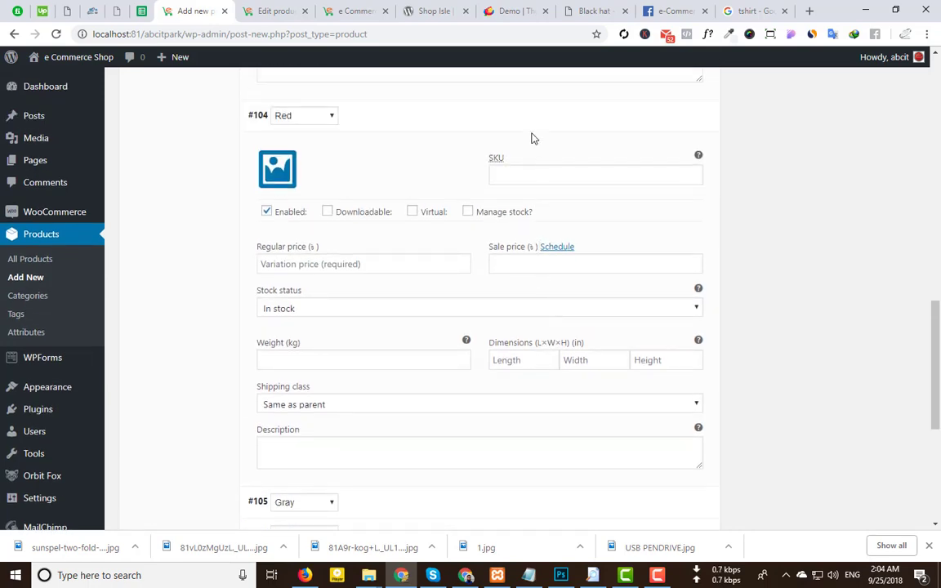
{"action": "scroll", "coordinate": [531, 139], "scroll_direction": "up", "scroll_amount": 1}
{"action": "left_click", "coordinate": [525, 192]}
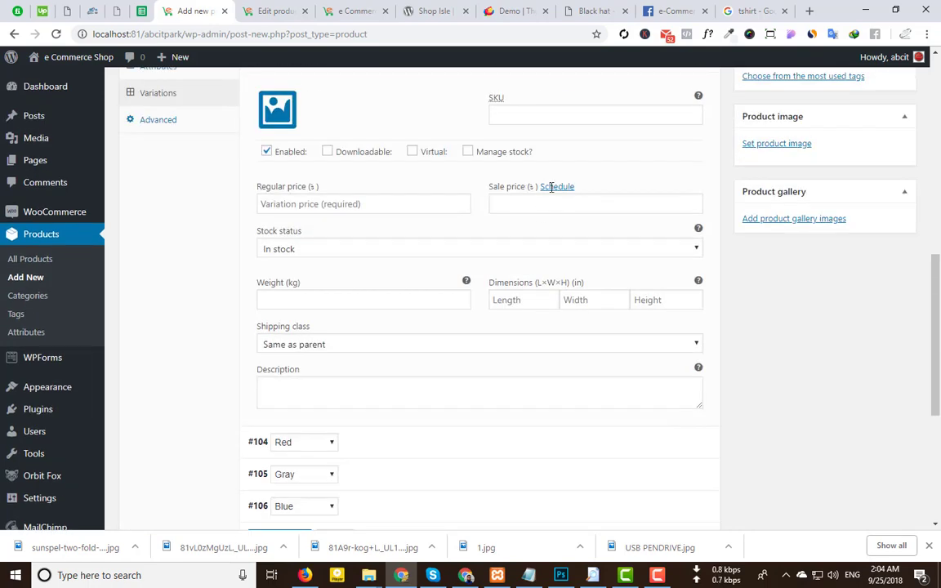
{"action": "scroll", "coordinate": [548, 188], "scroll_direction": "up", "scroll_amount": 2}
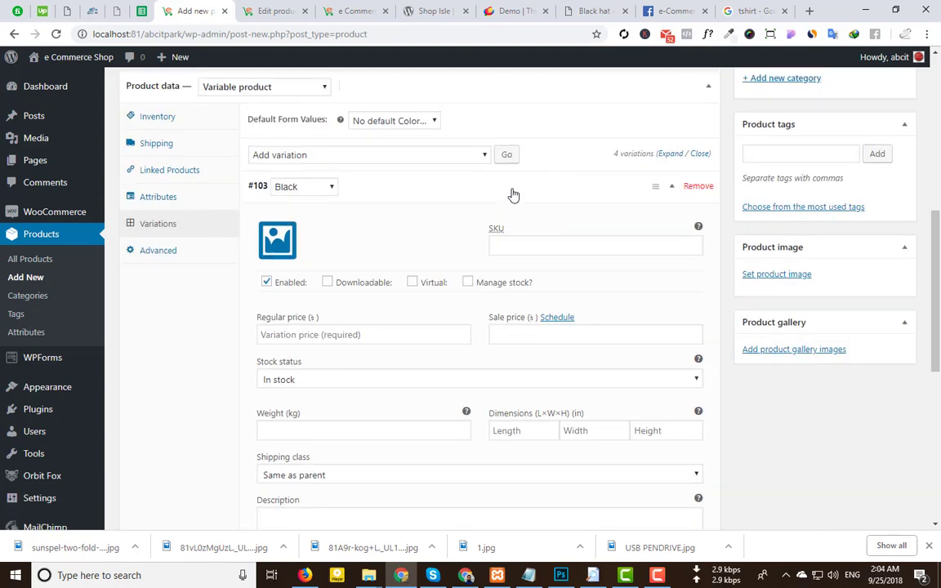
{"action": "left_click", "coordinate": [512, 194]}
Upload the black T-shirt picture 81A9r-kog+L._UL1500_.jpg and set it as the Black variation's image.
{"action": "left_click", "coordinate": [471, 199]}
{"action": "left_click", "coordinate": [279, 239]}
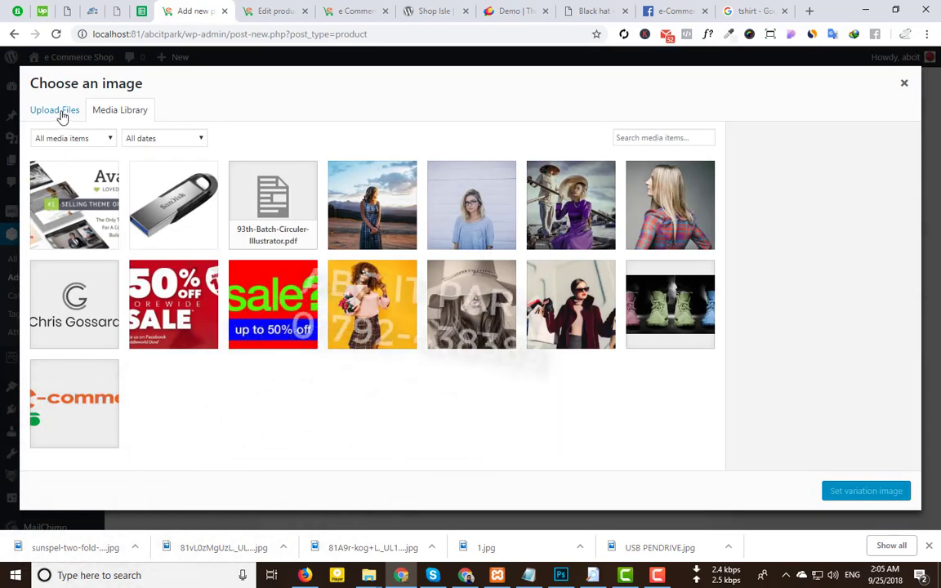
{"action": "left_click", "coordinate": [62, 115]}
{"action": "left_click", "coordinate": [472, 299]}
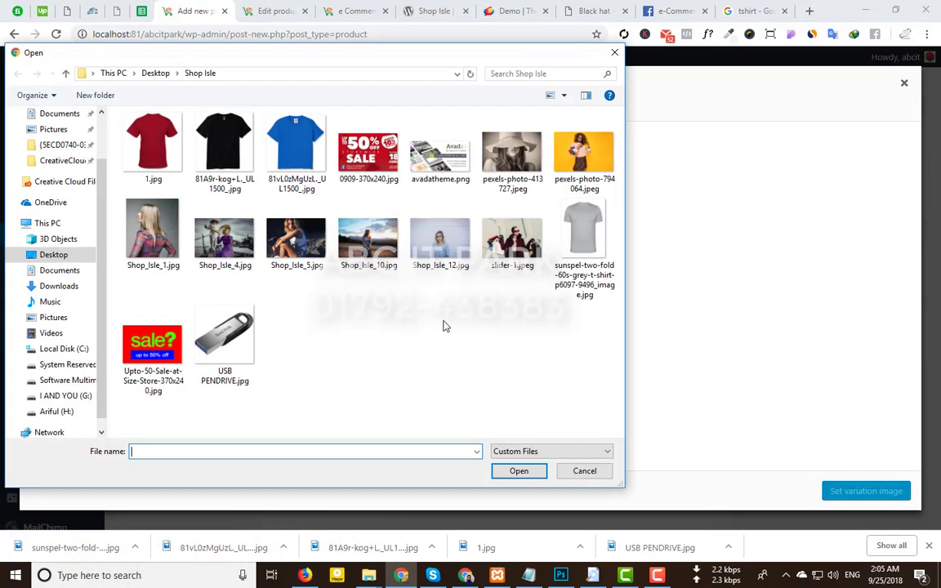
{"action": "double_click", "coordinate": [229, 147]}
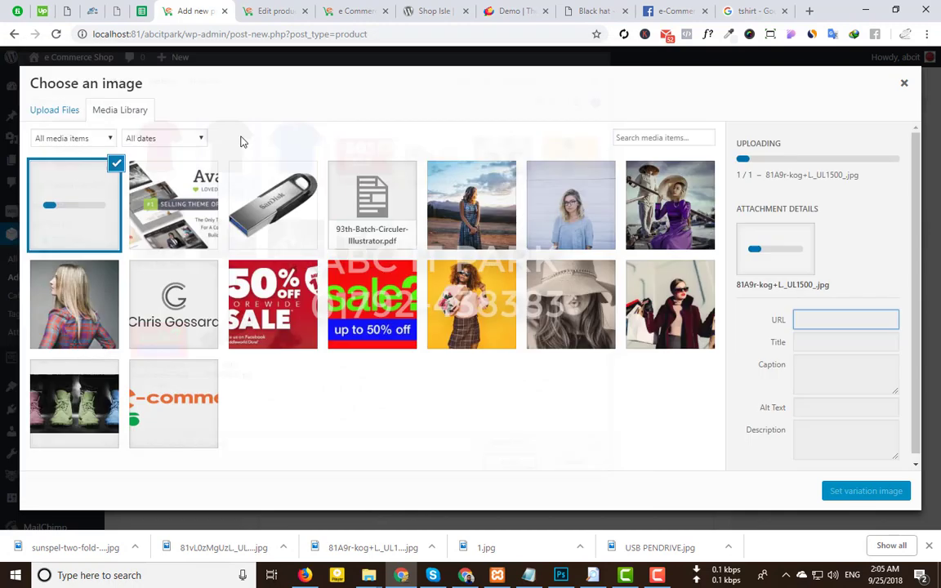
{"action": "left_click", "coordinate": [866, 494]}
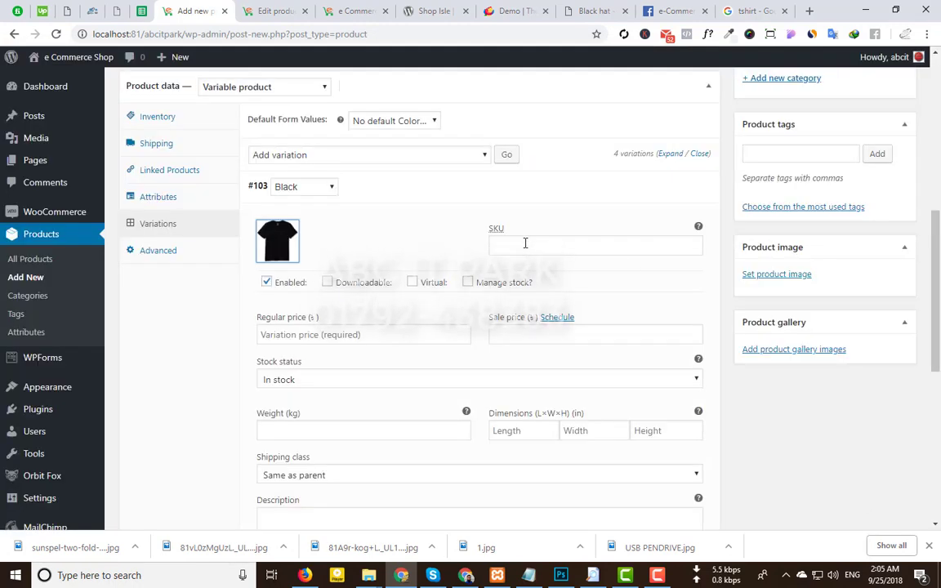
Enable stock management for the Black variation with a stock quantity of 20 and collapse the variation.
{"action": "left_click", "coordinate": [469, 283]}
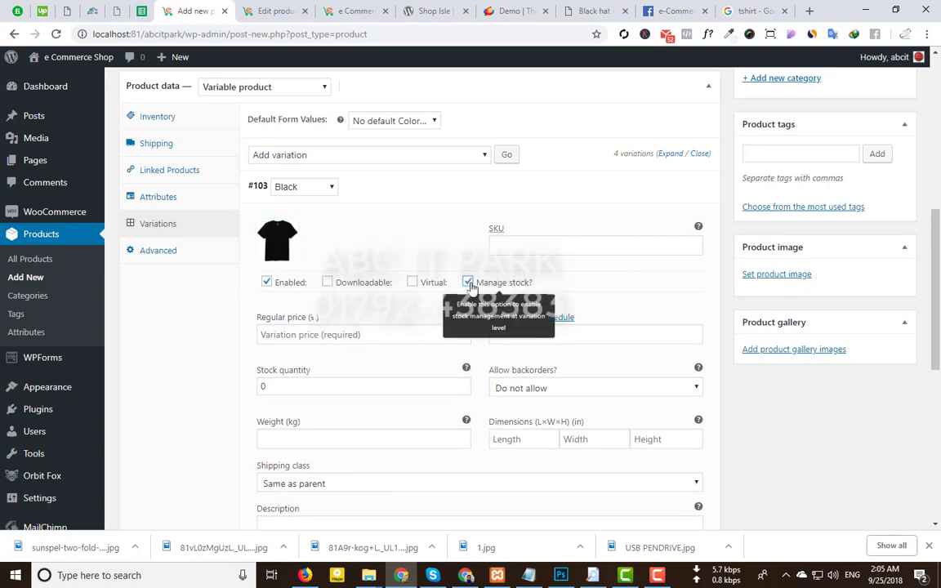
{"action": "double_click", "coordinate": [284, 385]}
{"action": "type", "text": "20"}
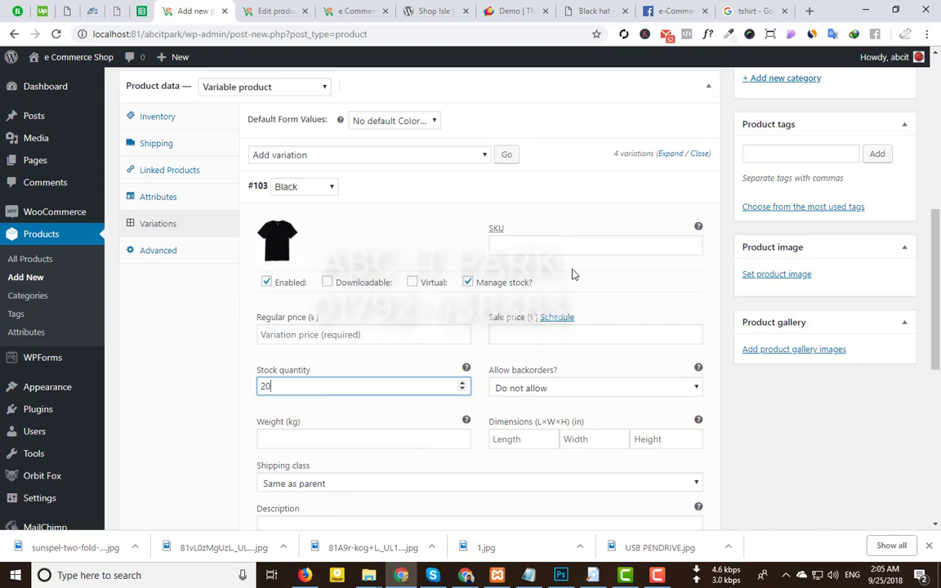
{"action": "scroll", "coordinate": [572, 273], "scroll_direction": "up", "scroll_amount": 2}
{"action": "scroll", "coordinate": [573, 271], "scroll_direction": "down", "scroll_amount": 2}
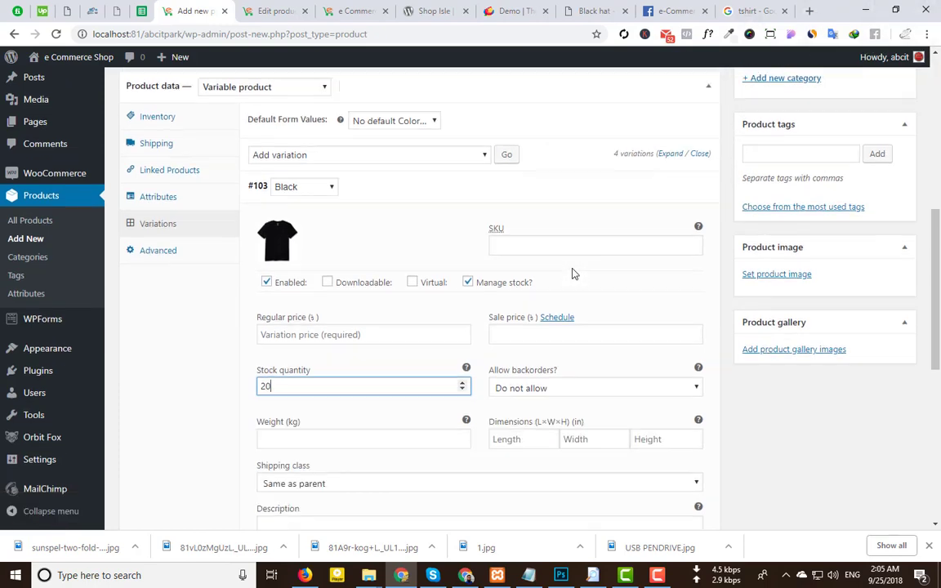
{"action": "left_click", "coordinate": [534, 200]}
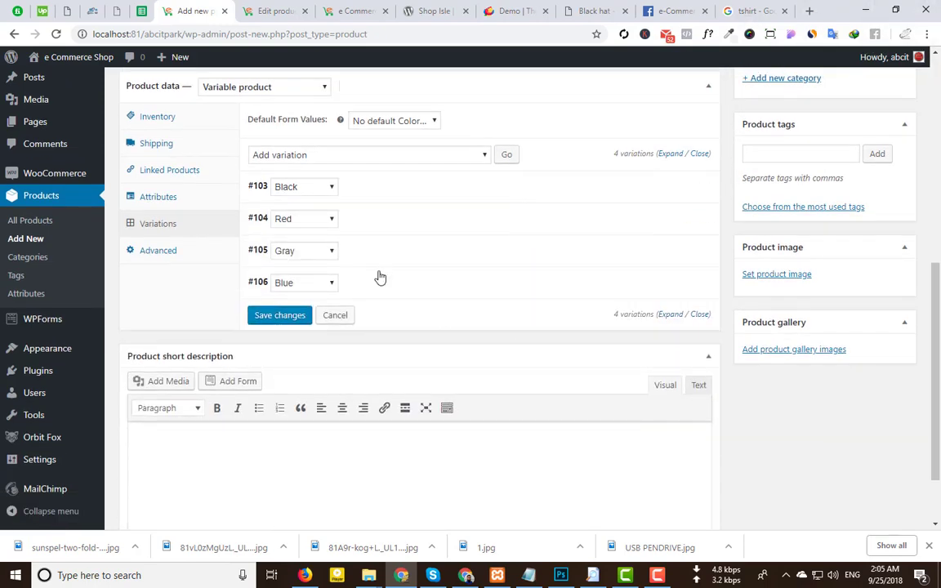
Upload the red T-shirt picture 1.jpg and set it as the Red variation's image.
{"action": "left_click", "coordinate": [399, 223]}
{"action": "left_click", "coordinate": [271, 268]}
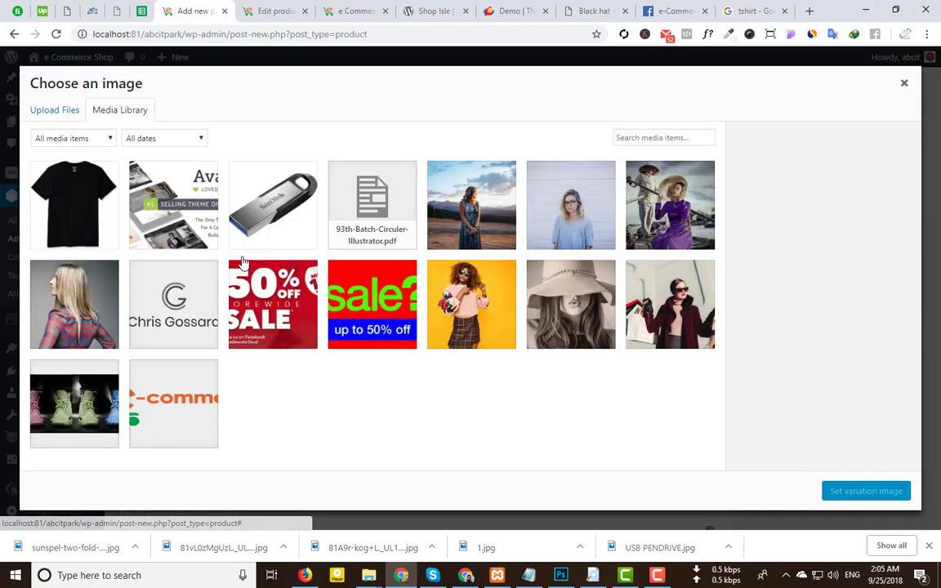
{"action": "left_click", "coordinate": [38, 118]}
{"action": "left_click", "coordinate": [476, 299]}
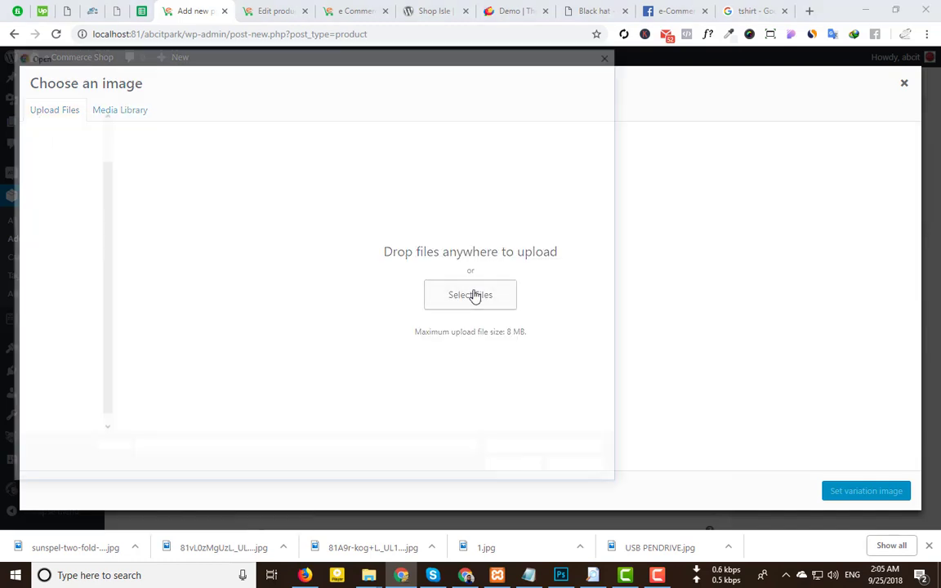
{"action": "double_click", "coordinate": [152, 143]}
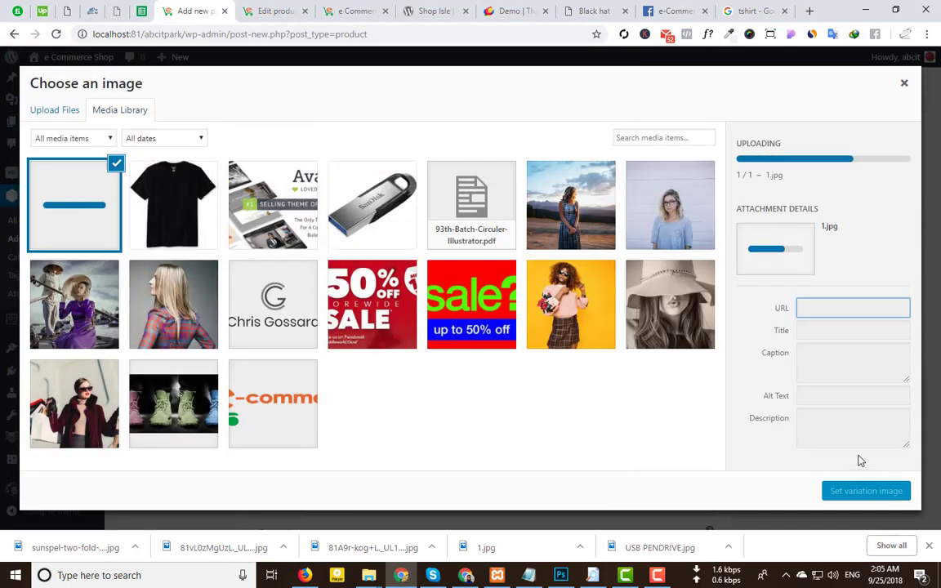
{"action": "left_click", "coordinate": [864, 491]}
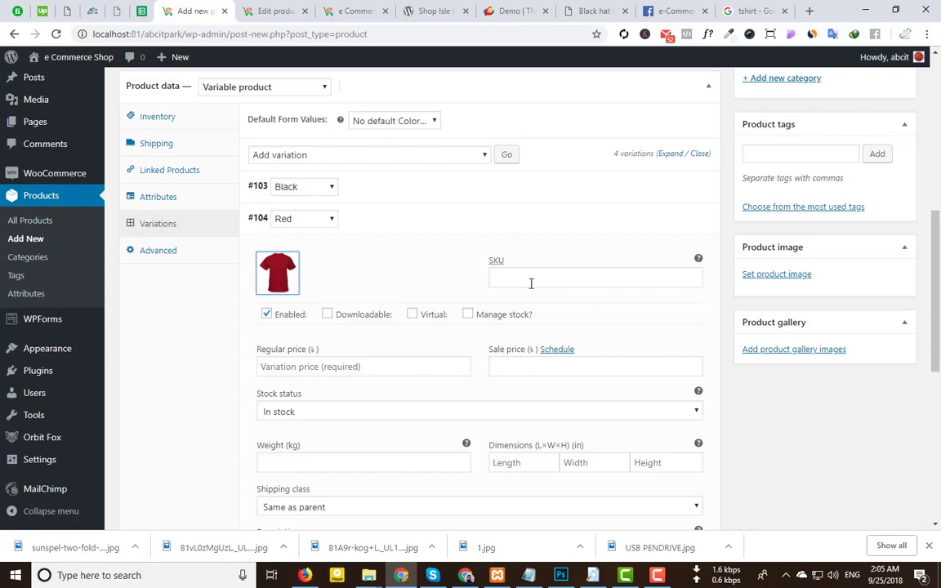
Enable stock management for the Red variation with a stock quantity of 50 and collapse the variation.
{"action": "scroll", "coordinate": [523, 283], "scroll_direction": "down", "scroll_amount": 1}
{"action": "left_click", "coordinate": [467, 248]}
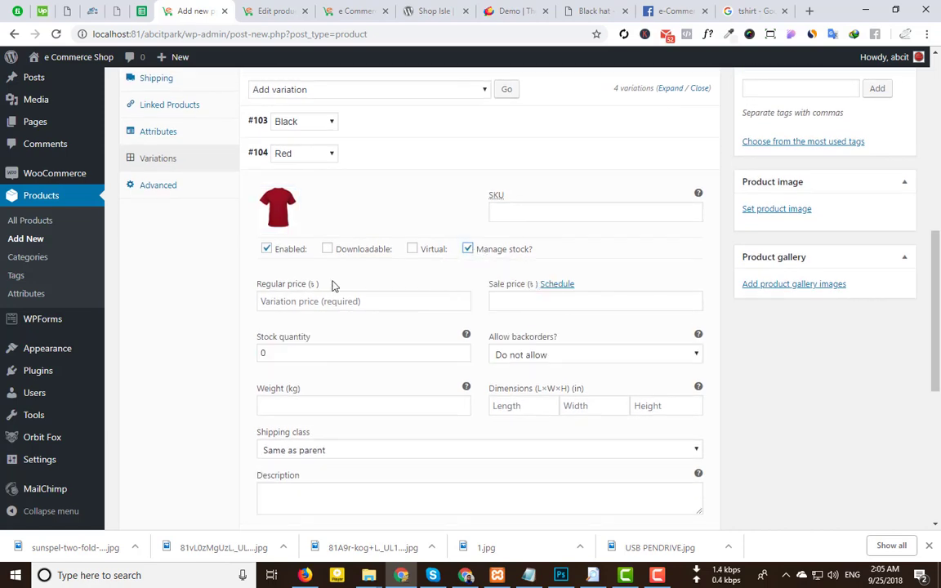
{"action": "double_click", "coordinate": [302, 348]}
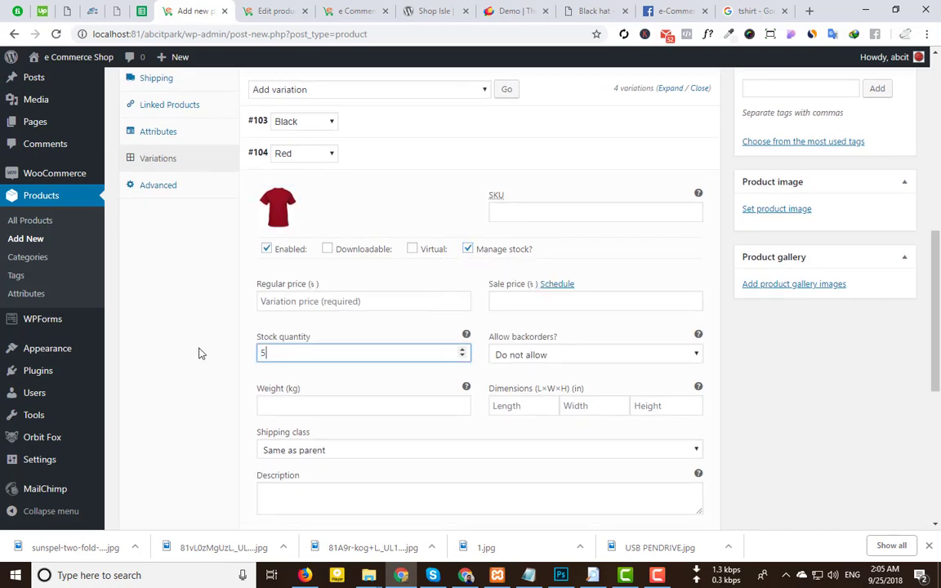
{"action": "scroll", "coordinate": [202, 351], "scroll_direction": "down", "scroll_amount": 3}
{"action": "left_click", "coordinate": [306, 234]}
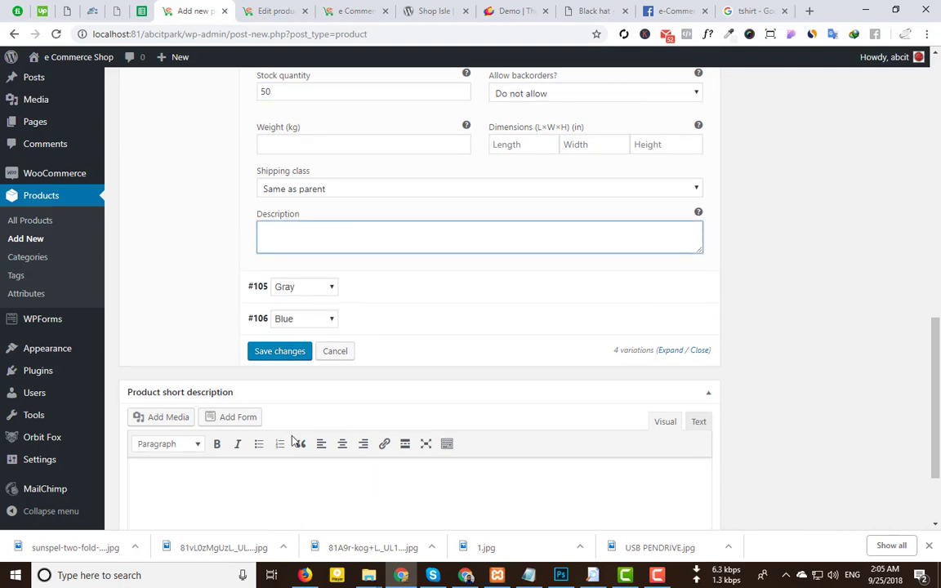
{"action": "scroll", "coordinate": [319, 181], "scroll_direction": "up", "scroll_amount": 8}
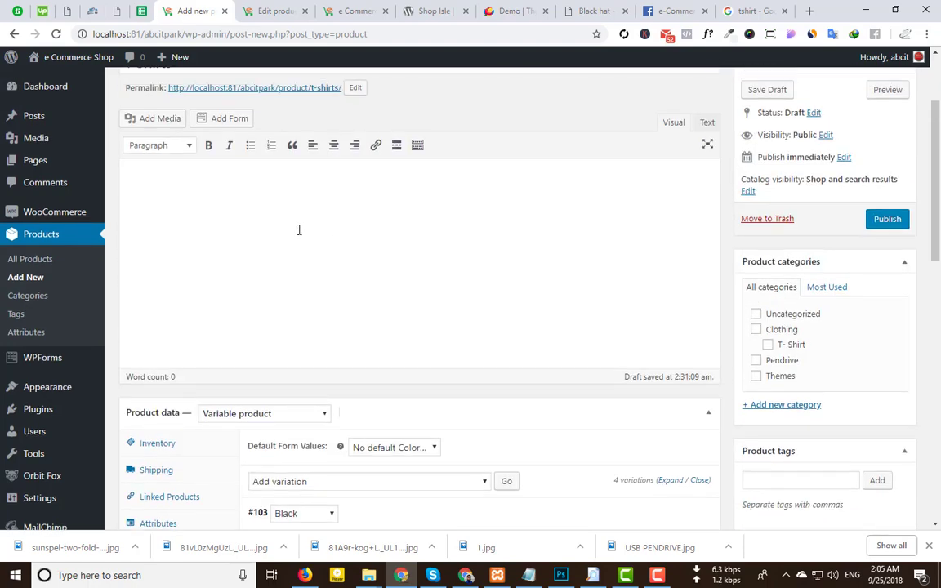
{"action": "scroll", "coordinate": [475, 338], "scroll_direction": "down", "scroll_amount": 15}
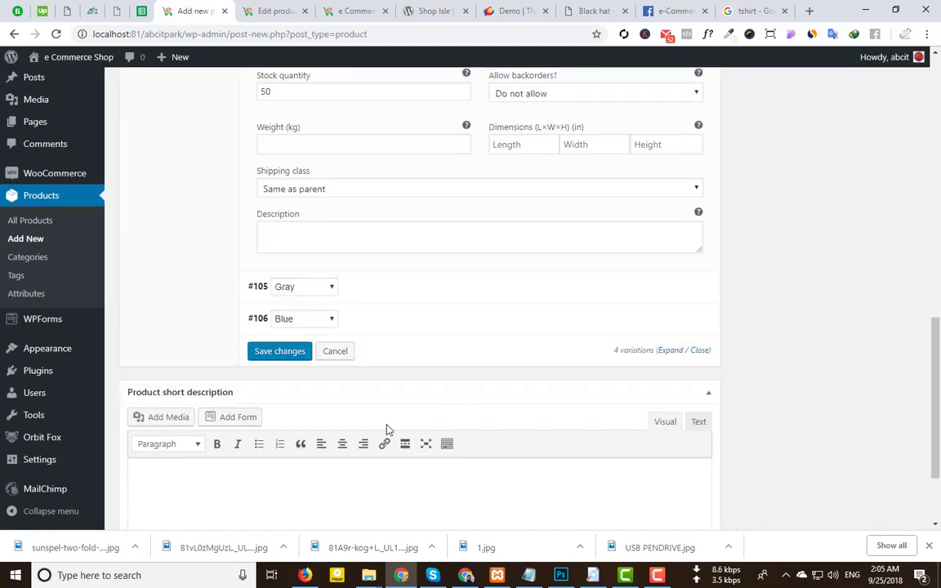
{"action": "scroll", "coordinate": [218, 400], "scroll_direction": "up", "scroll_amount": 5}
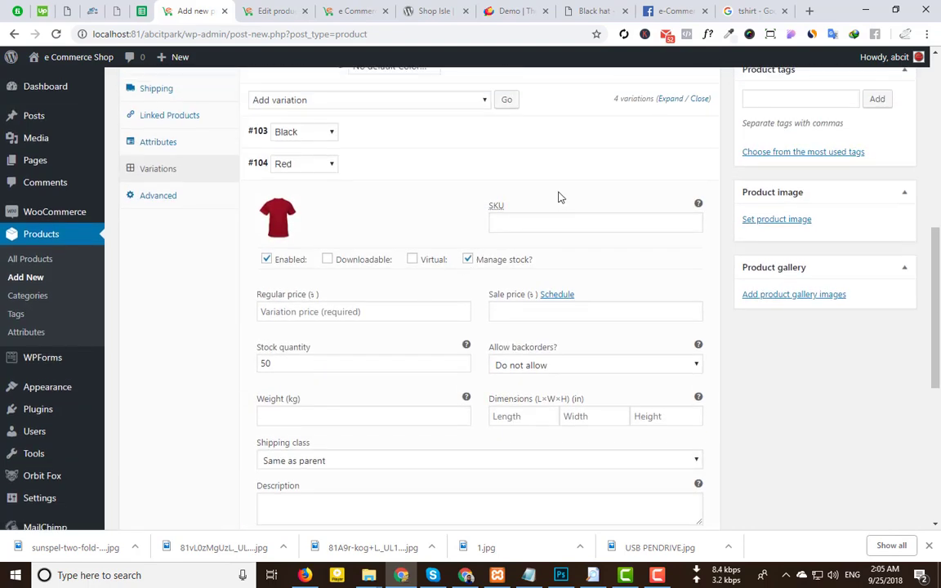
{"action": "left_click", "coordinate": [492, 174]}
Upload the picture sunspel-two-fold-60s-grey-t-shirt-p6097-9496_image.jpg and set it as the Gray variation's image.
{"action": "left_click", "coordinate": [367, 204]}
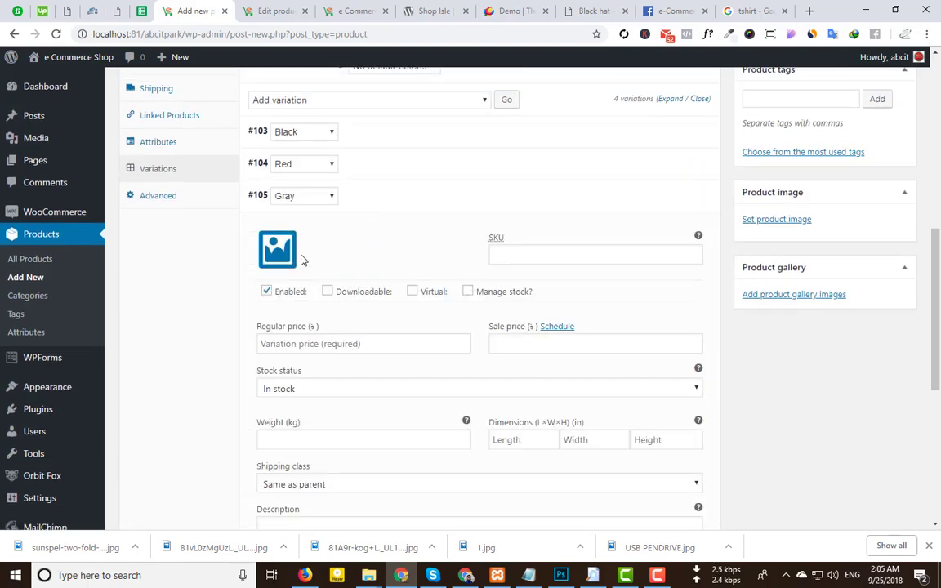
{"action": "left_click", "coordinate": [276, 245]}
{"action": "left_click", "coordinate": [53, 108]}
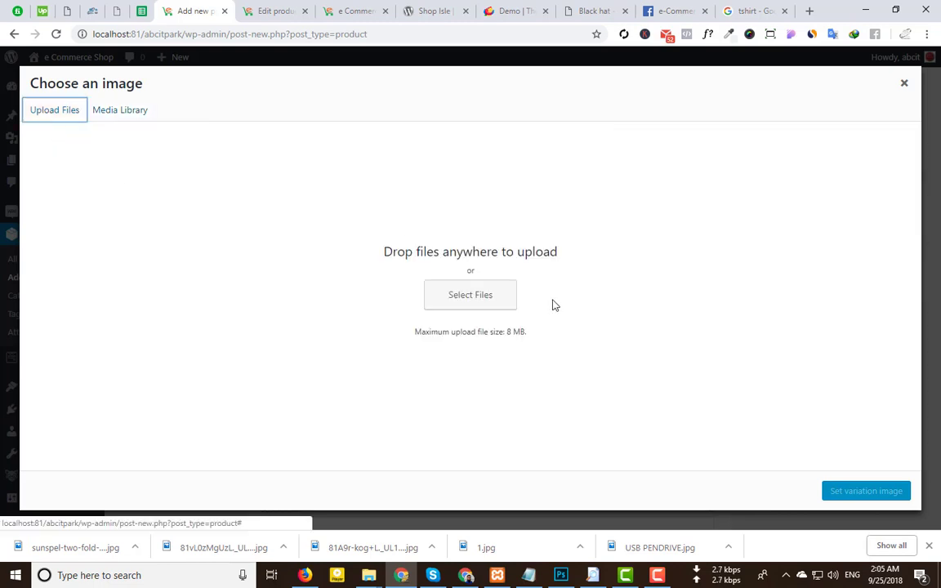
{"action": "left_click", "coordinate": [460, 299]}
{"action": "double_click", "coordinate": [592, 255]}
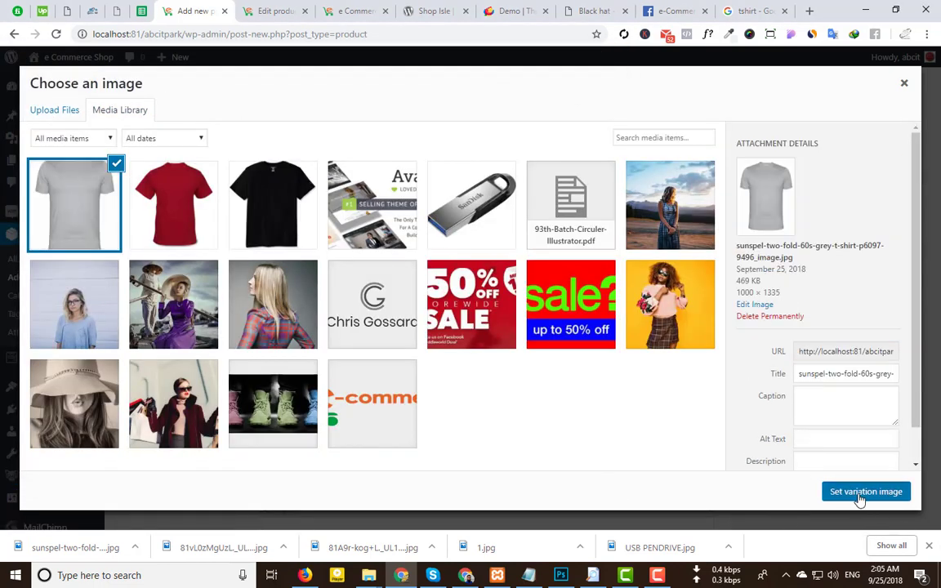
{"action": "left_click", "coordinate": [862, 492]}
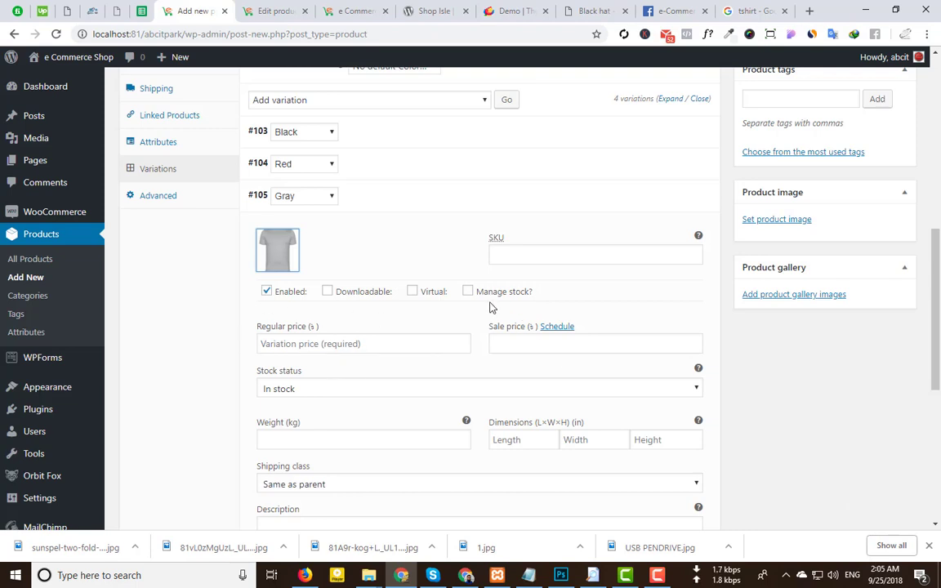
Enable stock management for the Gray variation and set its stock quantity to 20.
{"action": "left_click", "coordinate": [467, 290]}
{"action": "double_click", "coordinate": [270, 395]}
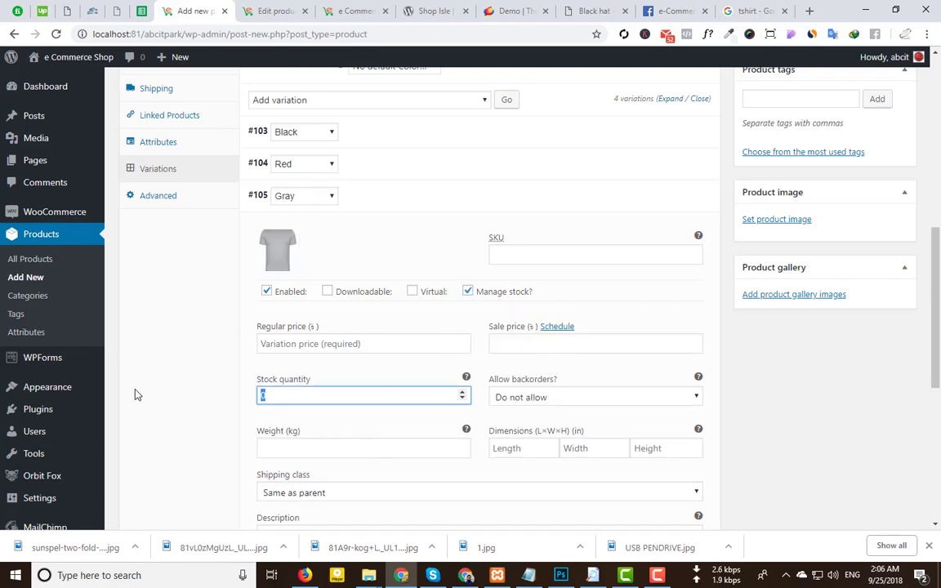
{"action": "type", "text": "20"}
{"action": "scroll", "coordinate": [136, 395], "scroll_direction": "down", "scroll_amount": 2}
{"action": "scroll", "coordinate": [349, 321], "scroll_direction": "down", "scroll_amount": 3}
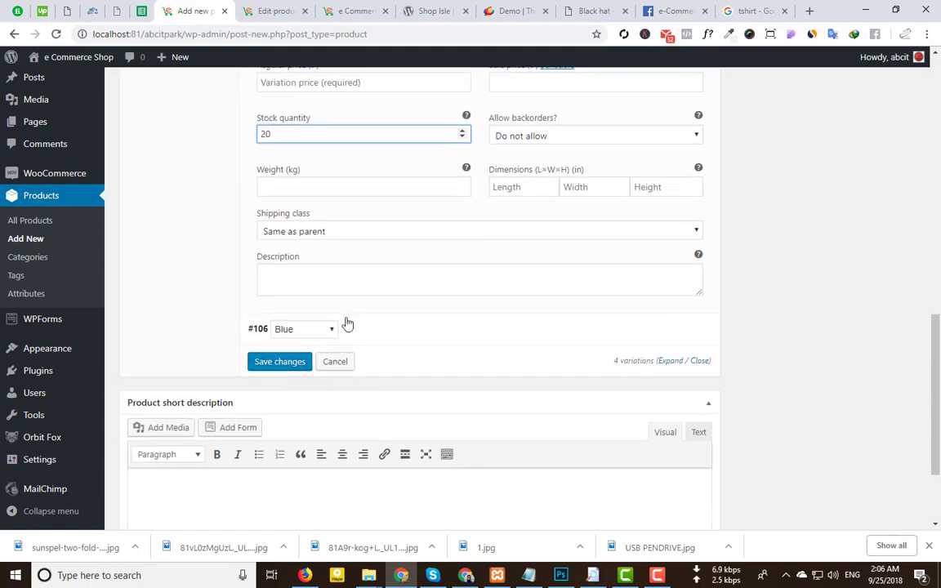
Upload the blue T-shirt picture 81vL0zMgUzL._UL1500_.jpg and set it as the Blue variation's image.
{"action": "left_click", "coordinate": [390, 328]}
{"action": "scroll", "coordinate": [392, 329], "scroll_direction": "down", "scroll_amount": 5}
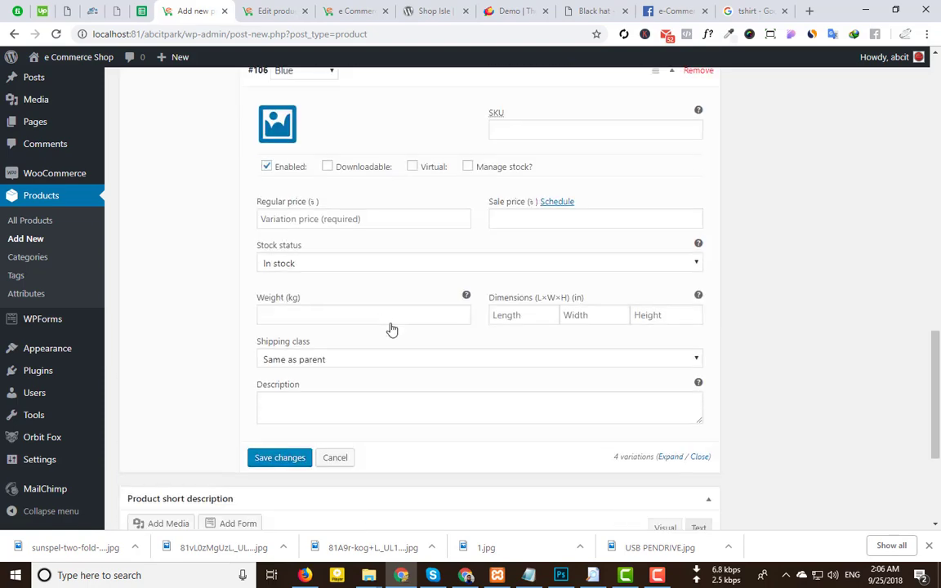
{"action": "left_click", "coordinate": [277, 124]}
{"action": "left_click", "coordinate": [55, 110]}
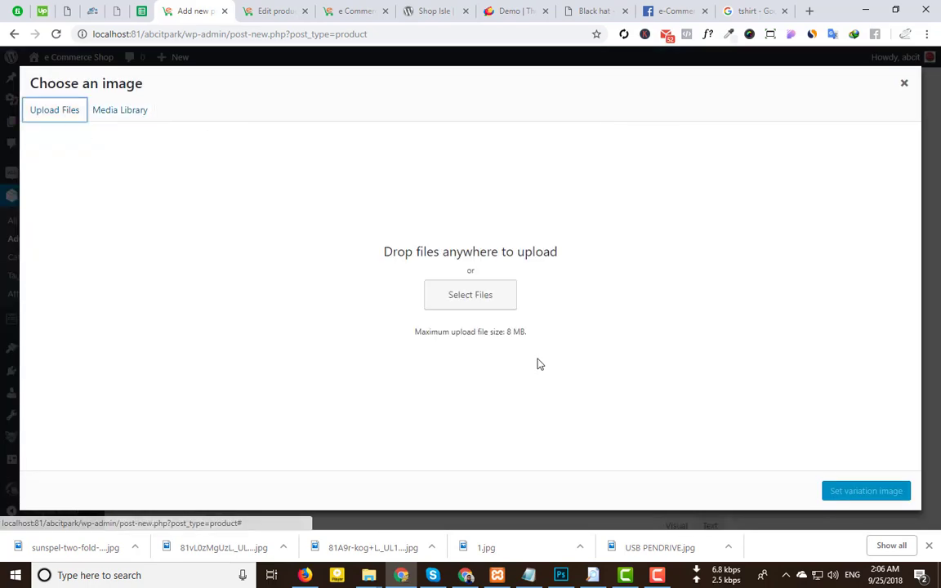
{"action": "left_click", "coordinate": [501, 300]}
{"action": "double_click", "coordinate": [276, 152]}
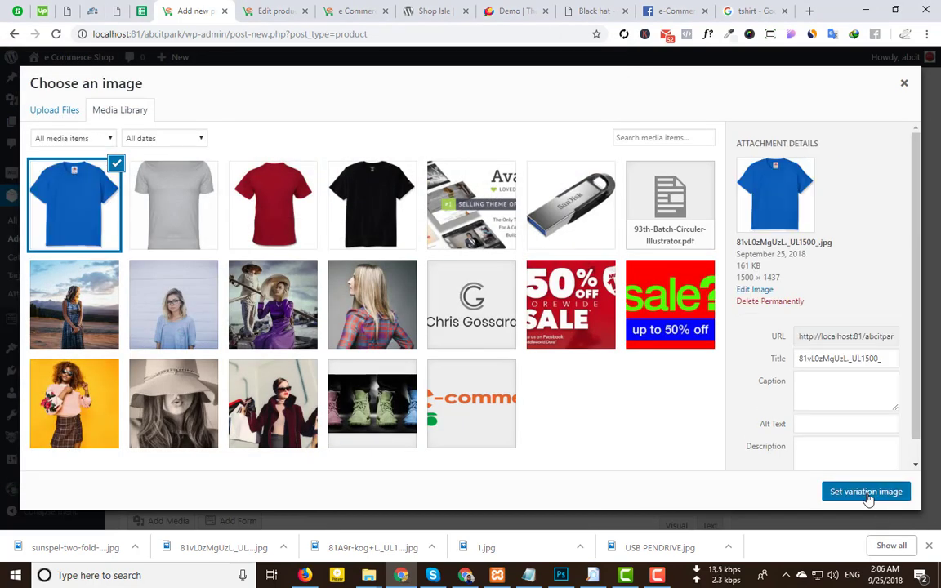
{"action": "left_click", "coordinate": [867, 491]}
Enable stock management for the Blue variation and set its stock quantity to 50.
{"action": "scroll", "coordinate": [360, 334], "scroll_direction": "up", "scroll_amount": 2}
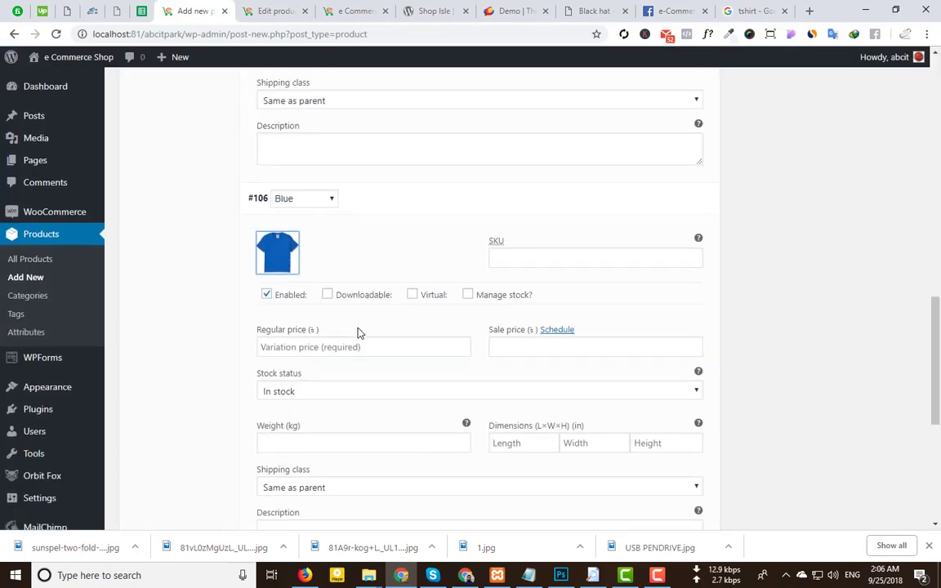
{"action": "left_click", "coordinate": [467, 294]}
{"action": "left_click", "coordinate": [270, 402]}
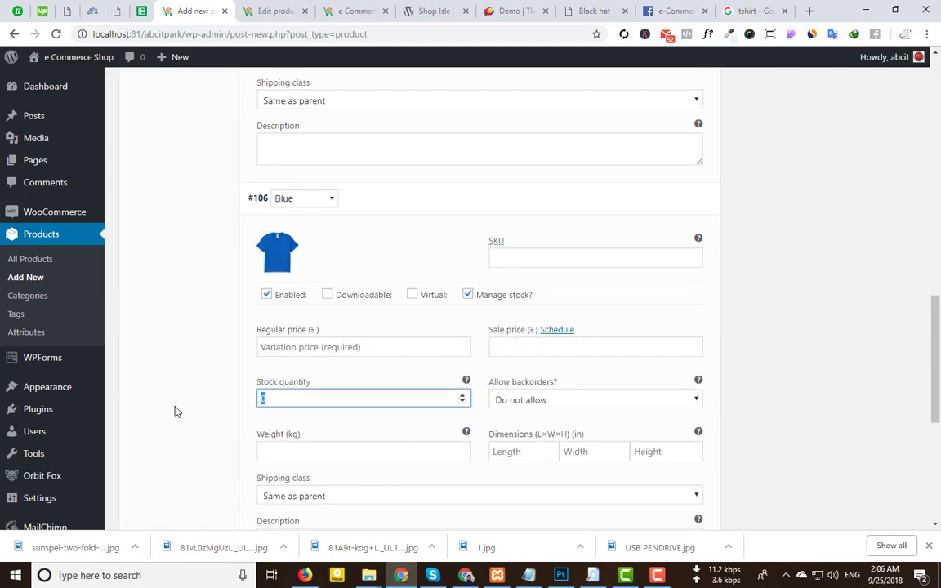
{"action": "type", "text": "50"}
{"action": "scroll", "coordinate": [256, 398], "scroll_direction": "up", "scroll_amount": 8}
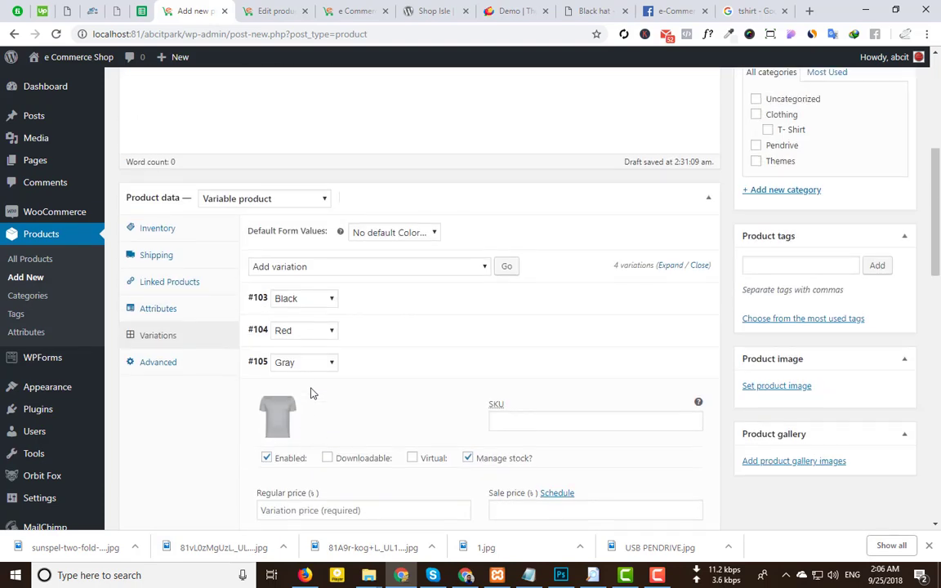
{"action": "scroll", "coordinate": [358, 372], "scroll_direction": "down", "scroll_amount": 3}
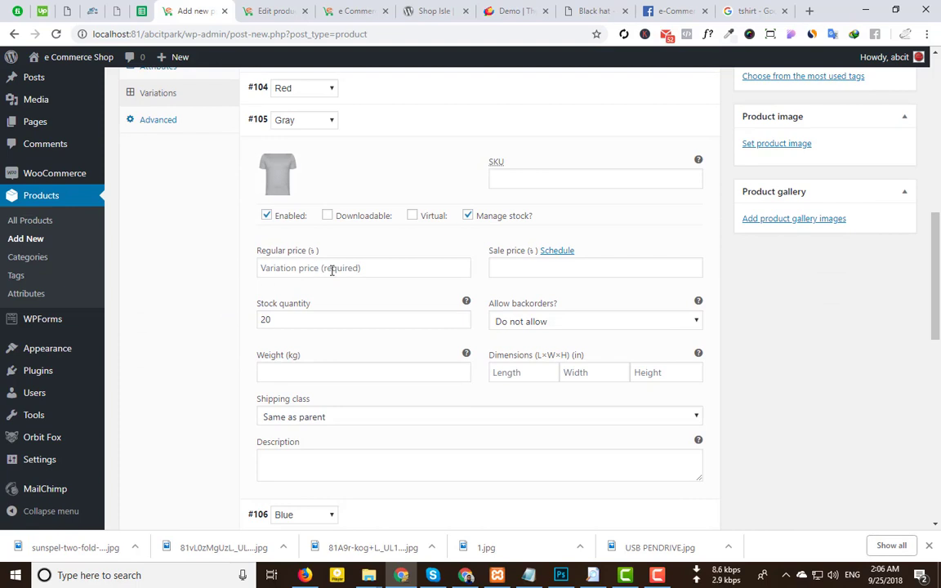
{"action": "scroll", "coordinate": [409, 291], "scroll_direction": "up", "scroll_amount": 1}
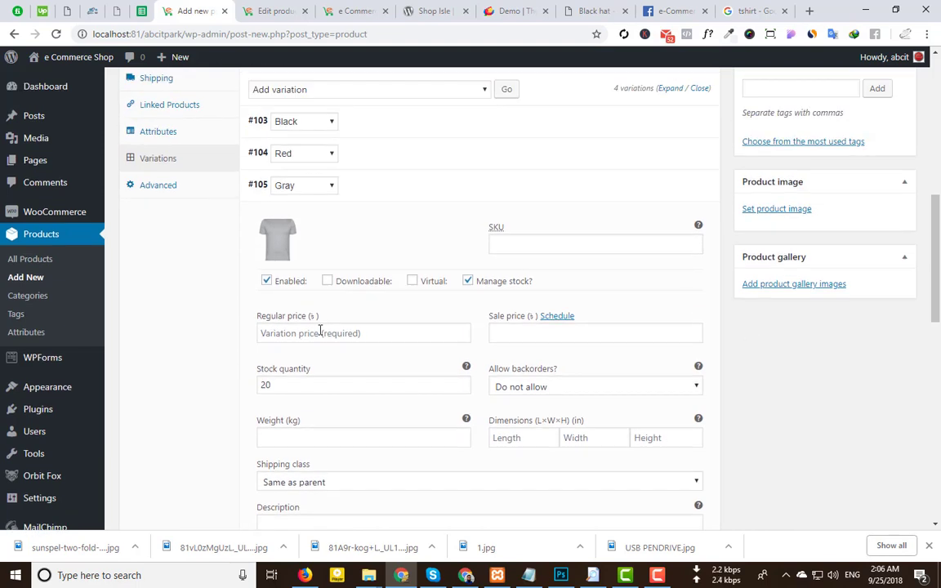
{"action": "left_click", "coordinate": [319, 330]}
{"action": "type", "text": "50"}
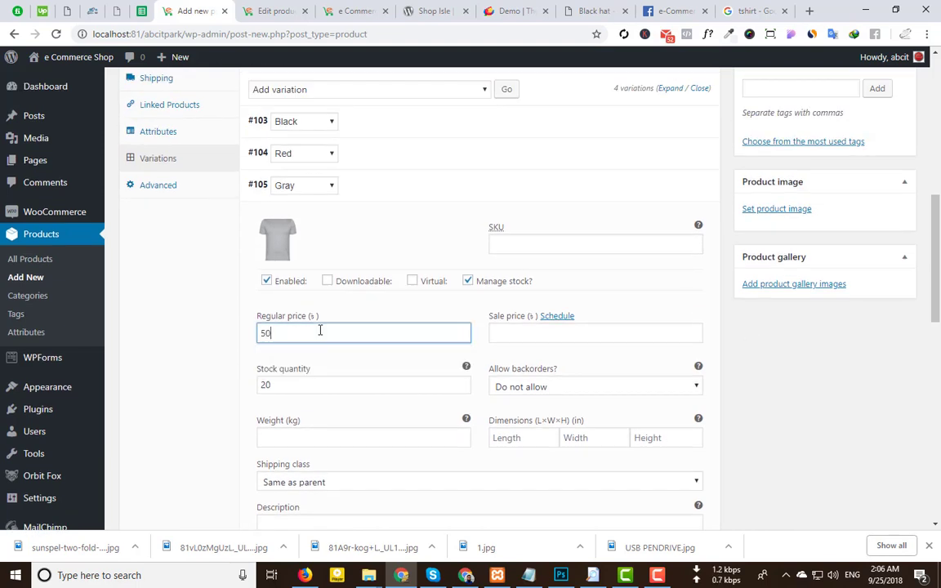
{"action": "scroll", "coordinate": [319, 331], "scroll_direction": "down", "scroll_amount": 3}
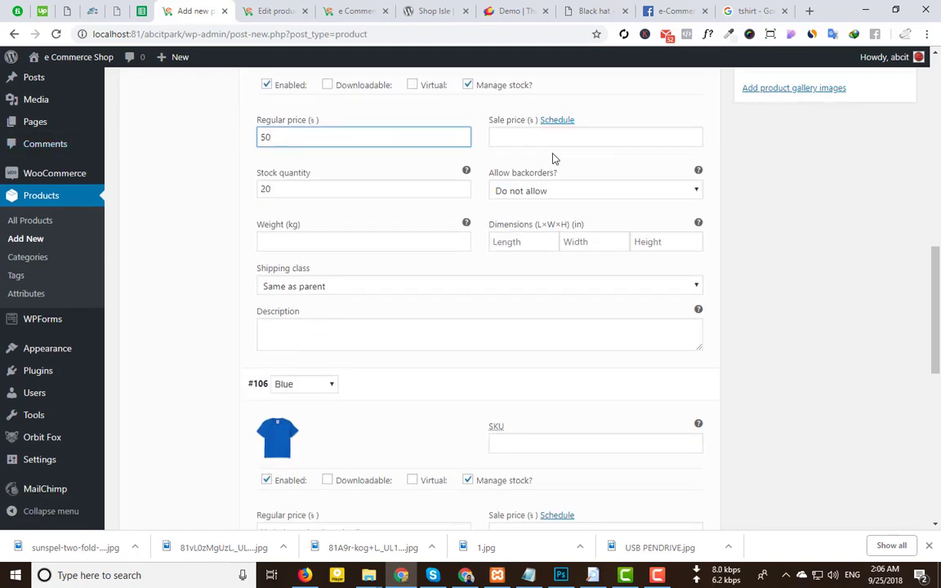
{"action": "scroll", "coordinate": [435, 405], "scroll_direction": "down", "scroll_amount": 4}
{"action": "left_click", "coordinate": [344, 206]}
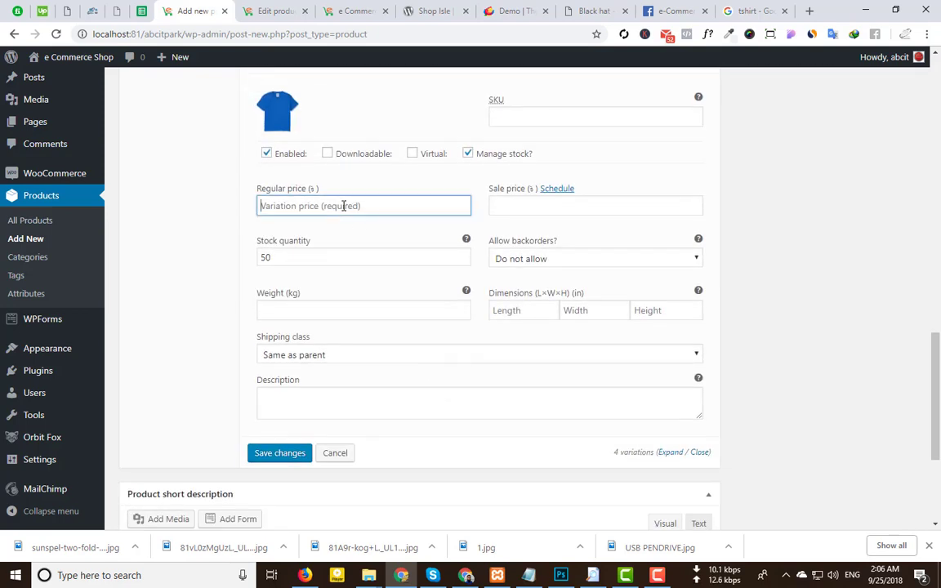
{"action": "type", "text": "6"}
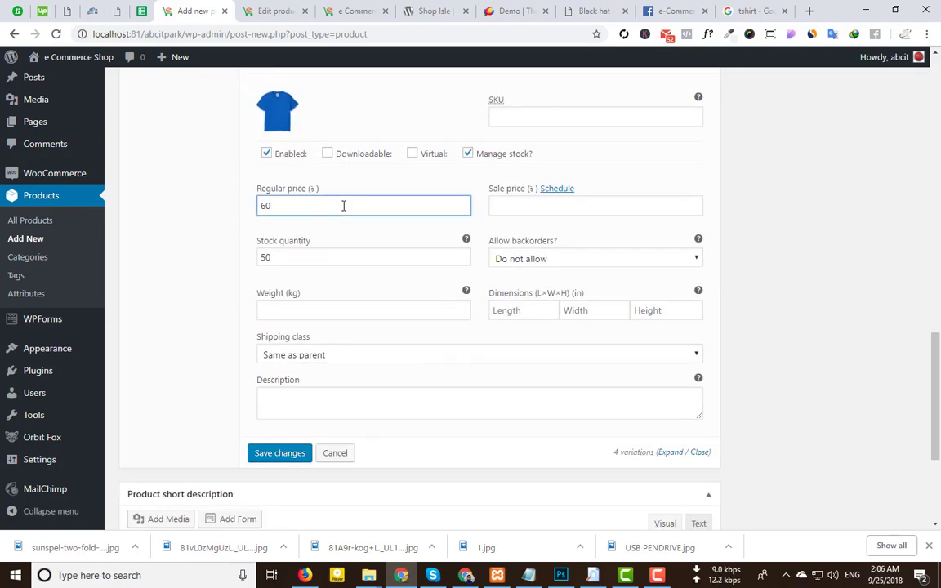
{"action": "key", "text": "BackSpace"}
{"action": "scroll", "coordinate": [344, 206], "scroll_direction": "up", "scroll_amount": 10}
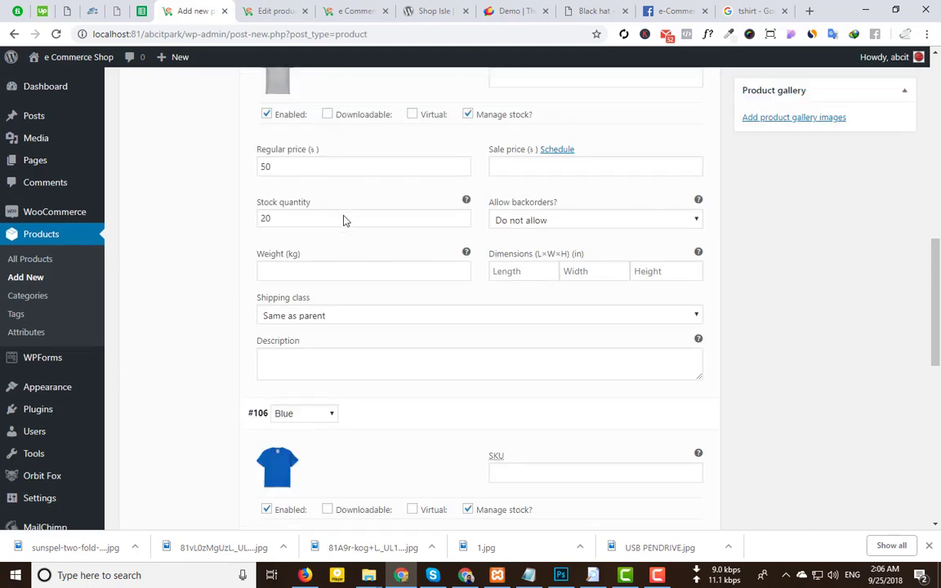
{"action": "left_click_drag", "start_coordinate": [275, 398], "coordinate": [217, 407]}
{"action": "key", "text": "BackSpace"}
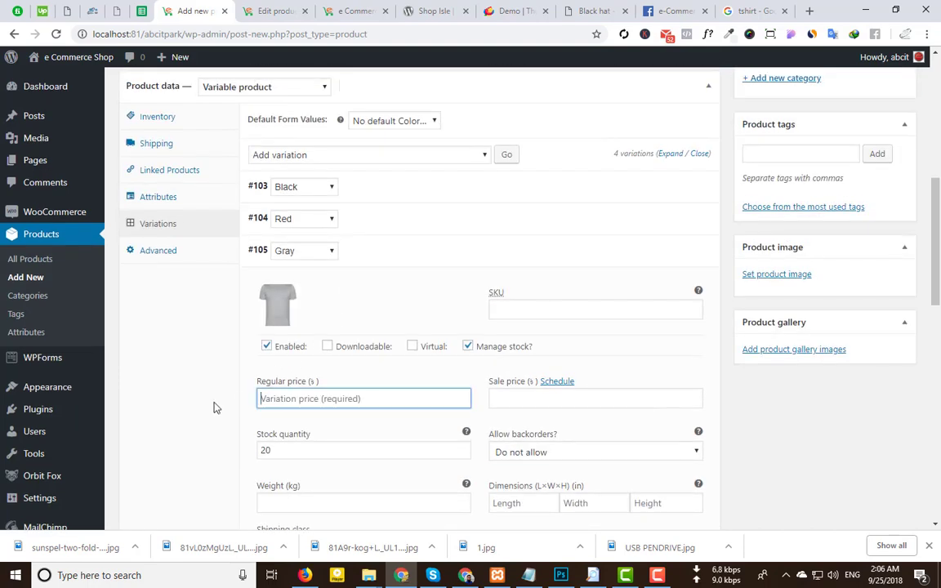
Collapse the Gray and Blue variations and bulk-set the regular price of all variations to 150.
{"action": "left_click", "coordinate": [645, 258]}
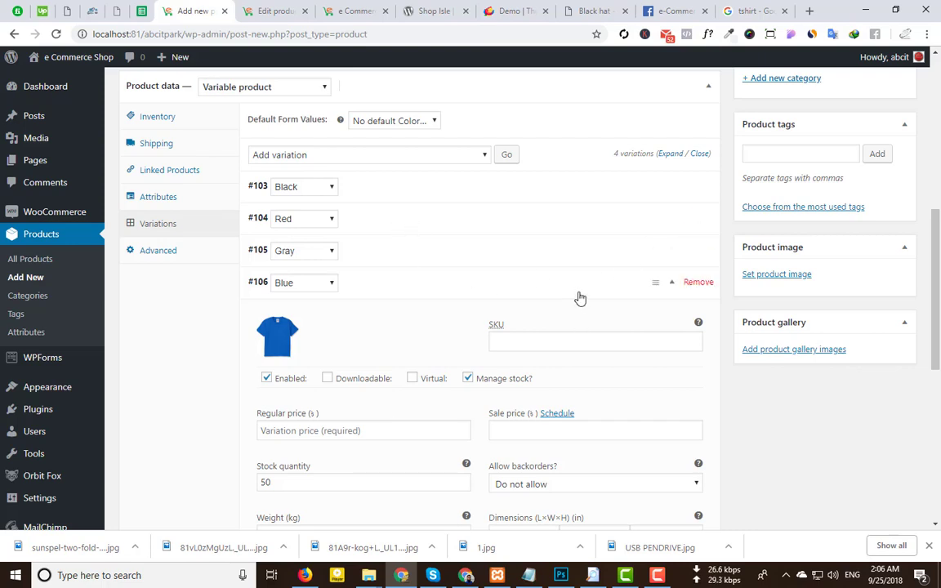
{"action": "left_click", "coordinate": [578, 297]}
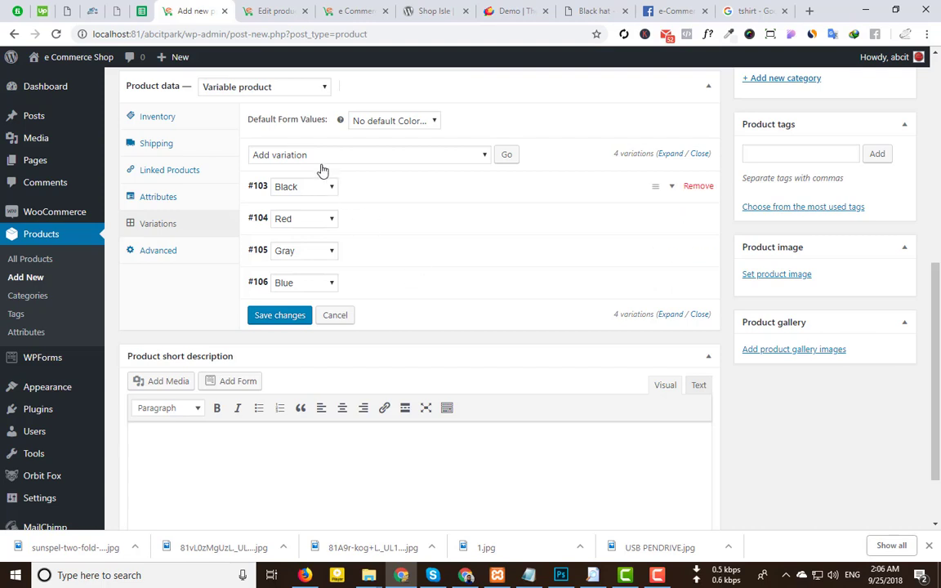
{"action": "left_click", "coordinate": [278, 157]}
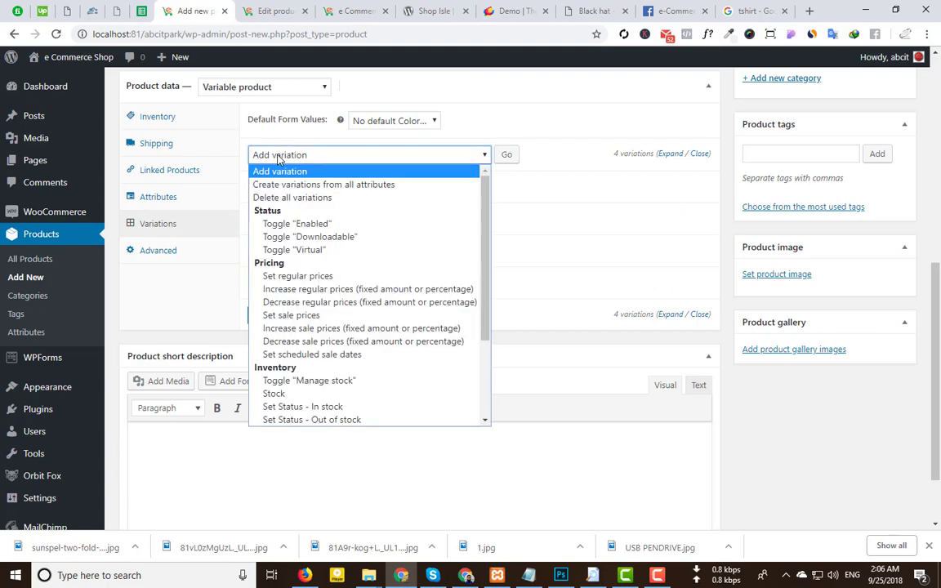
{"action": "left_click", "coordinate": [314, 279]}
{"action": "left_click", "coordinate": [508, 156]}
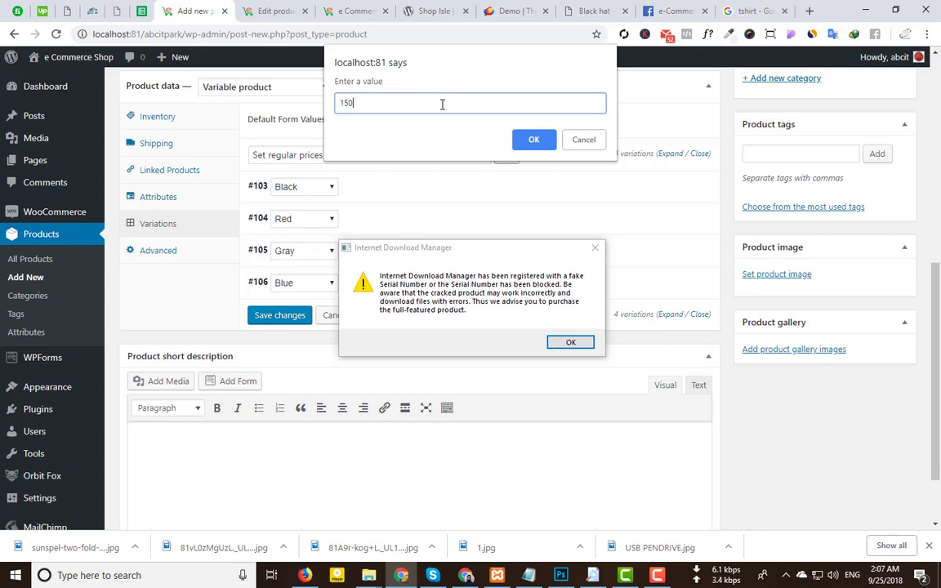
{"action": "left_click", "coordinate": [543, 142]}
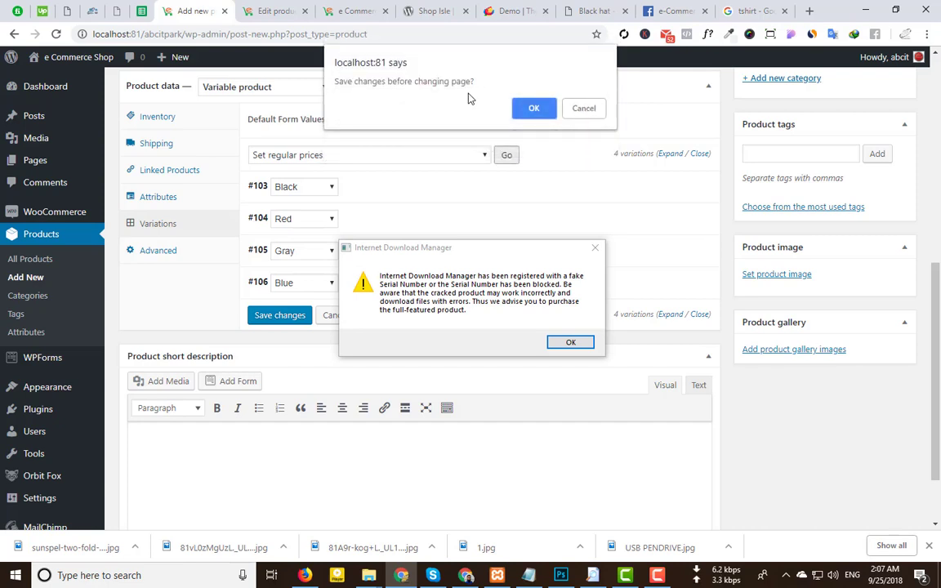
Agree to save the variation changes and dismiss the Internet Download Manager registration dialogs.
{"action": "left_click", "coordinate": [533, 109]}
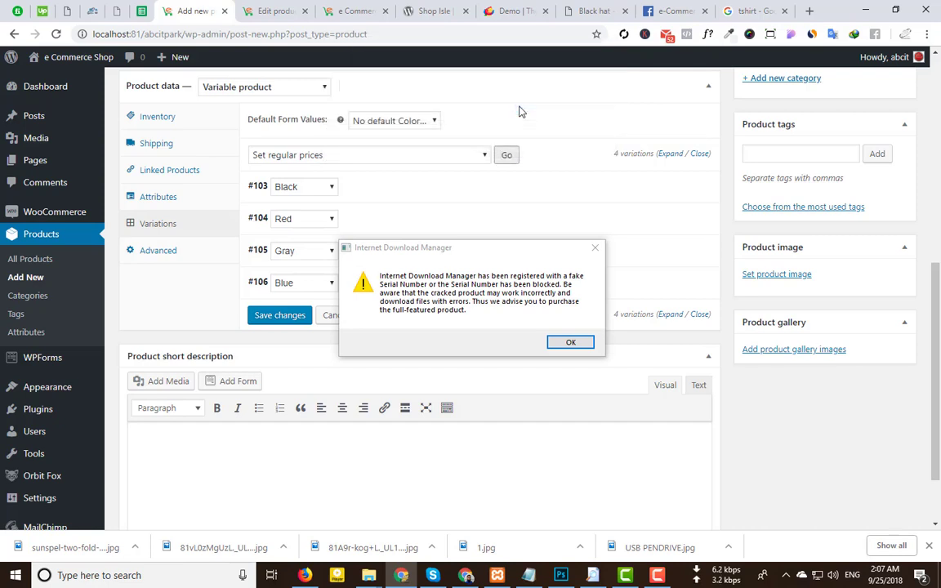
{"action": "left_click", "coordinate": [594, 249]}
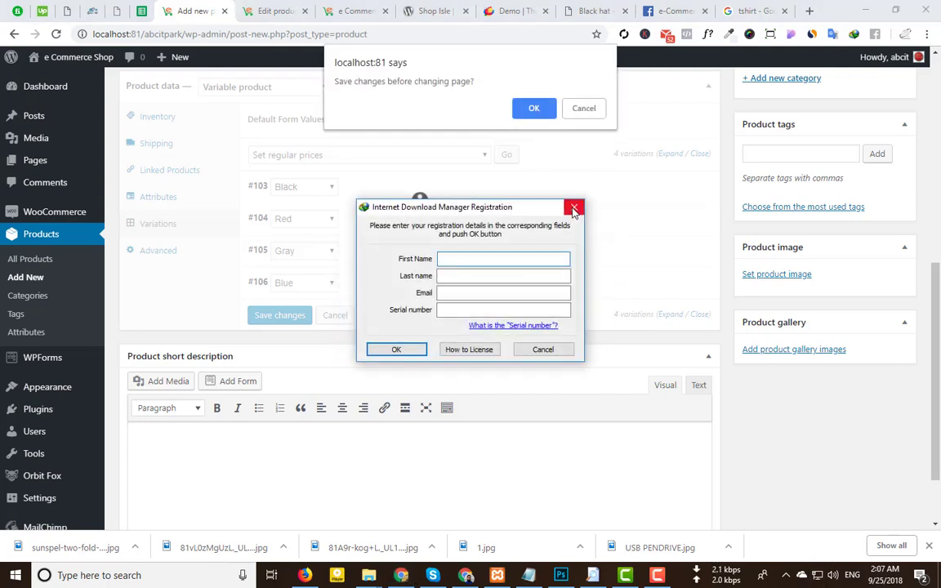
{"action": "left_click", "coordinate": [571, 206]}
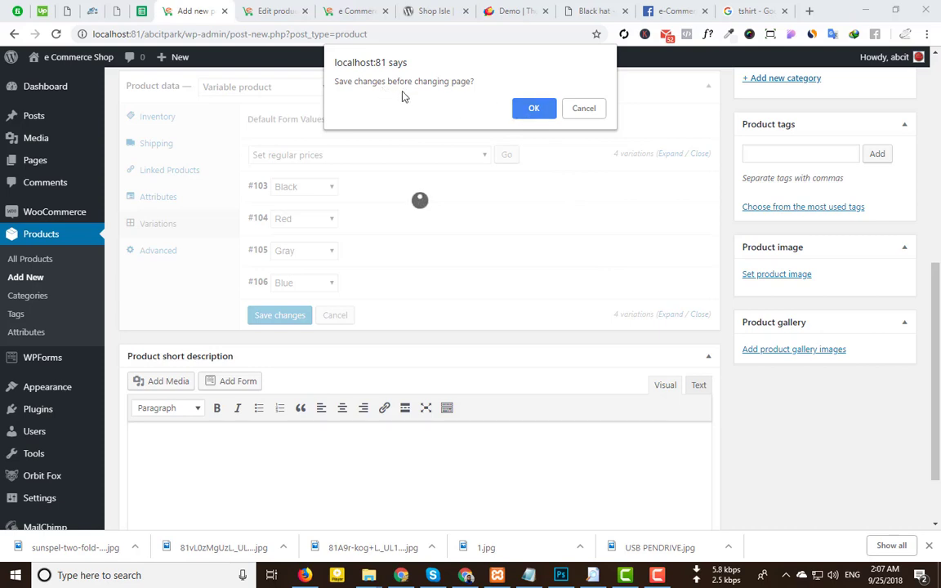
{"action": "left_click", "coordinate": [535, 108]}
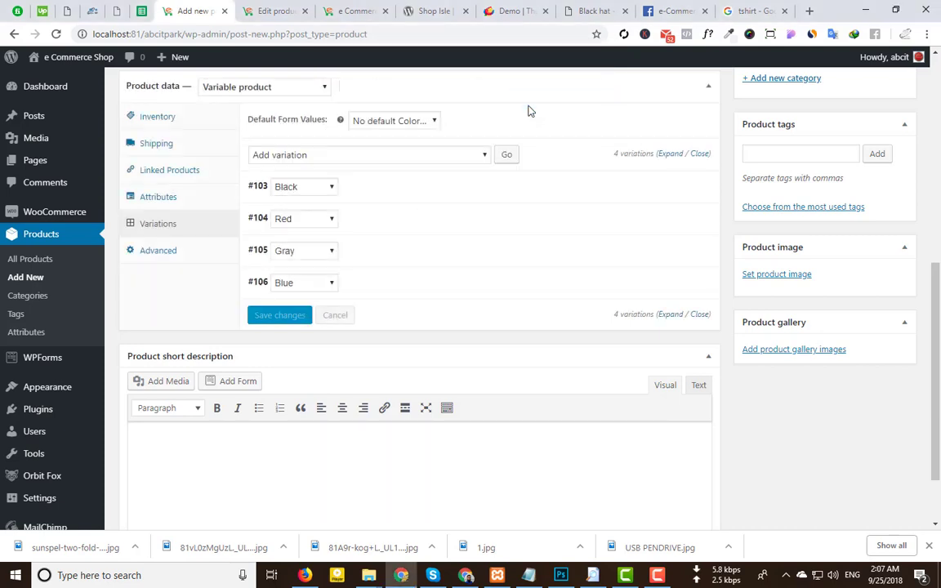
Expand the Black and Red variations in turn to check their regular prices, collapsing each again.
{"action": "left_click", "coordinate": [447, 187]}
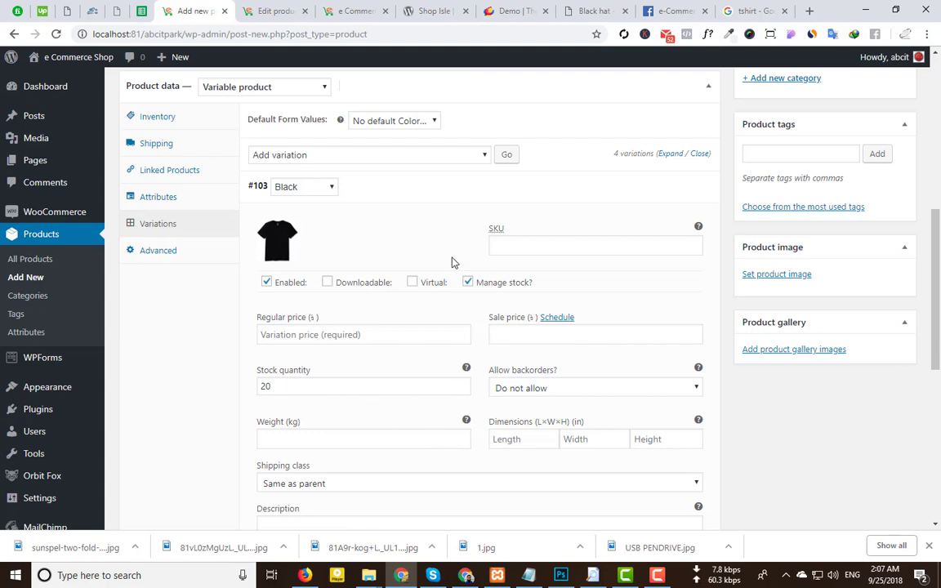
{"action": "scroll", "coordinate": [451, 262], "scroll_direction": "up", "scroll_amount": 1}
{"action": "left_click", "coordinate": [578, 263]}
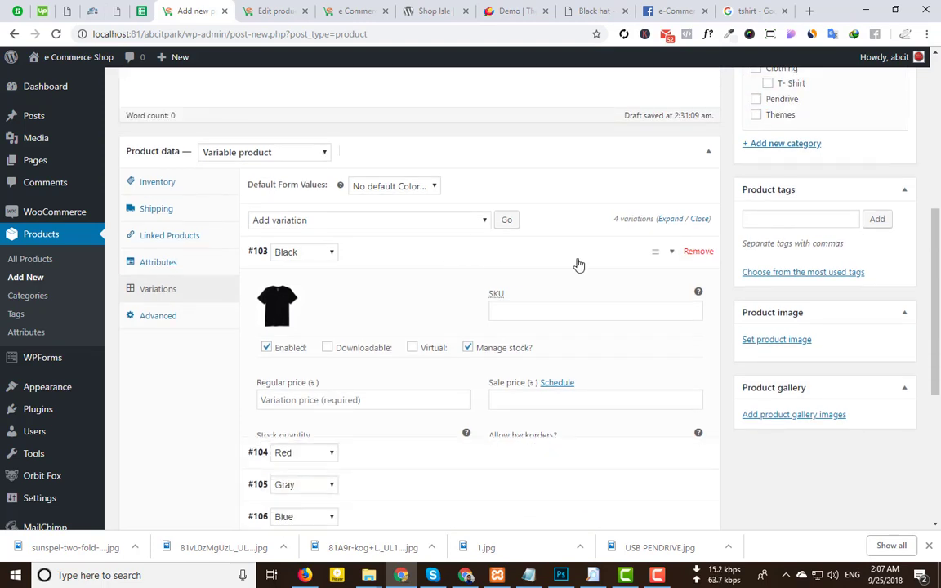
{"action": "left_click", "coordinate": [395, 285]}
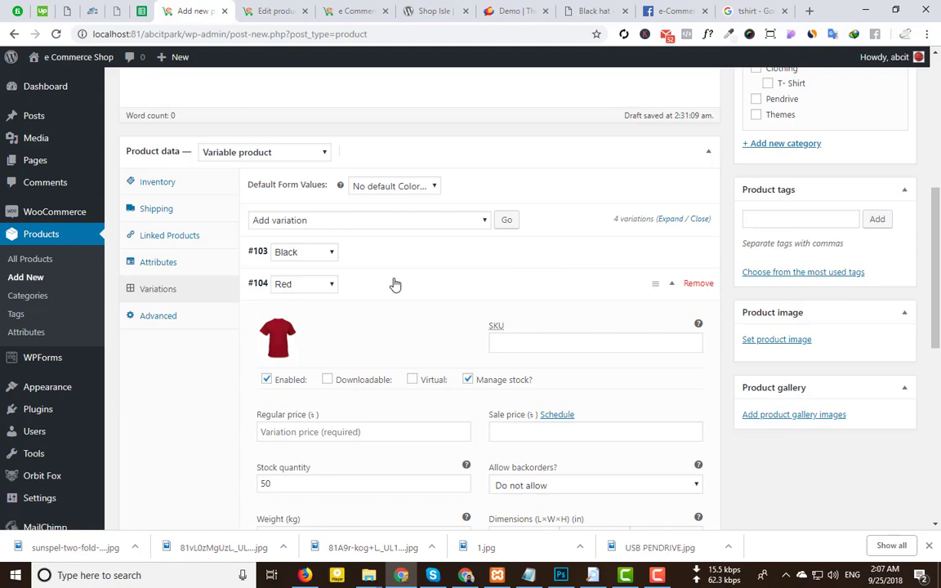
{"action": "left_click", "coordinate": [395, 284]}
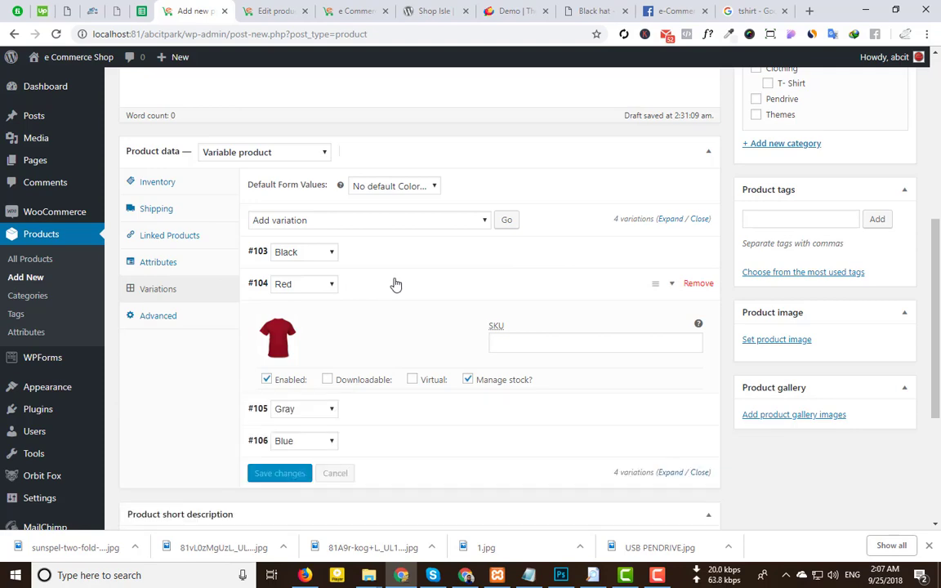
{"action": "left_click", "coordinate": [462, 223]}
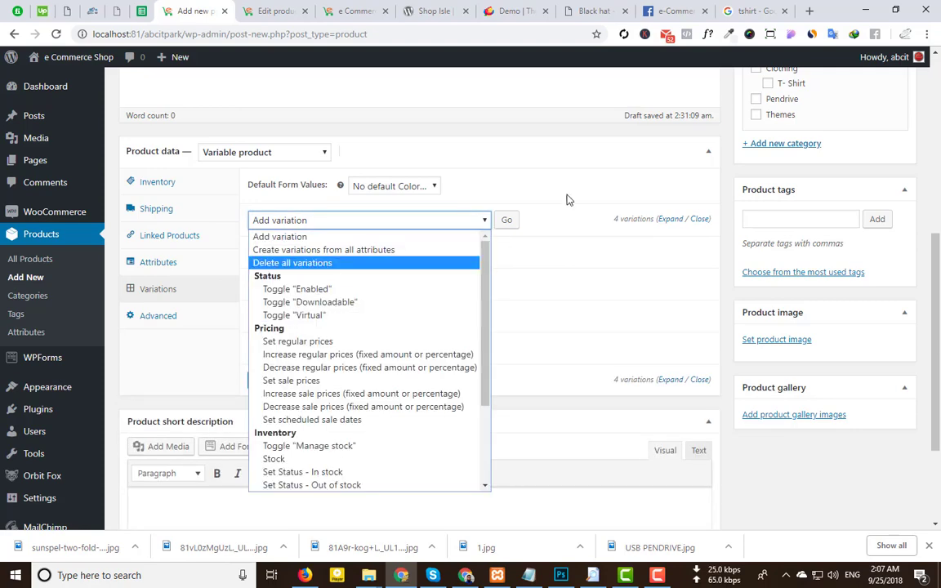
{"action": "left_click", "coordinate": [581, 162]}
{"action": "scroll", "coordinate": [490, 159], "scroll_direction": "down", "scroll_amount": 1}
{"action": "left_click", "coordinate": [433, 155]}
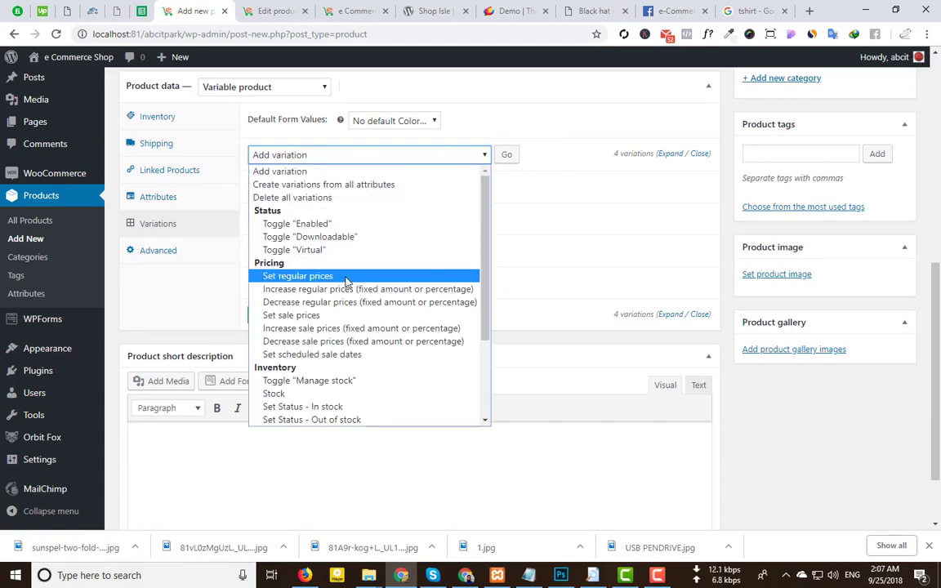
{"action": "left_click", "coordinate": [409, 121]}
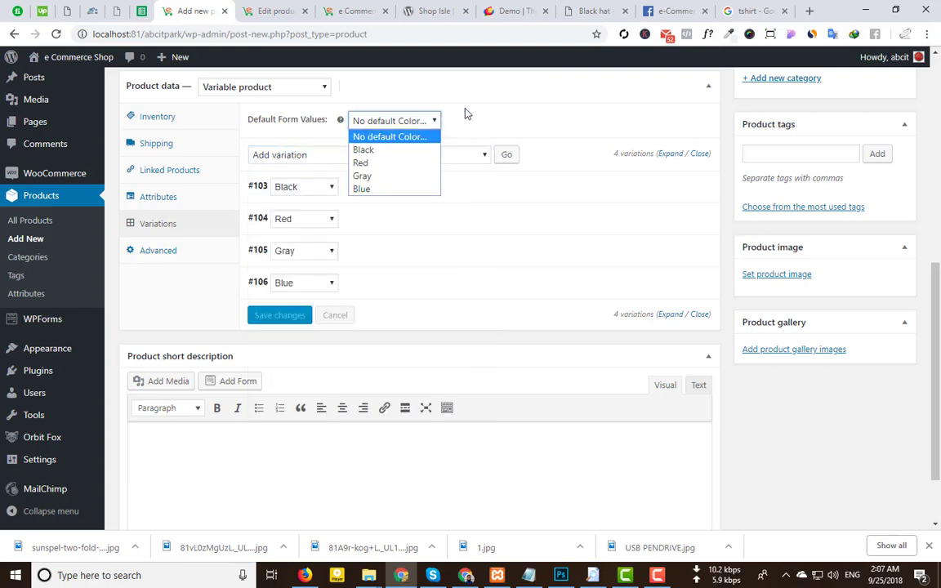
{"action": "left_click", "coordinate": [464, 152]}
Apply the Set regular prices bulk action to all variations with a value of 150.
{"action": "left_click", "coordinate": [458, 155]}
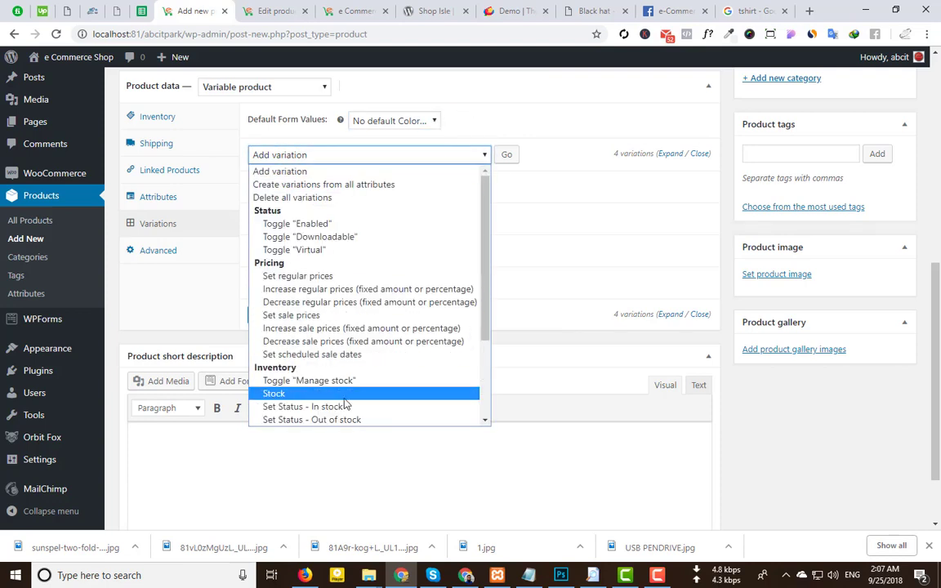
{"action": "left_click", "coordinate": [310, 278]}
{"action": "left_click", "coordinate": [507, 155]}
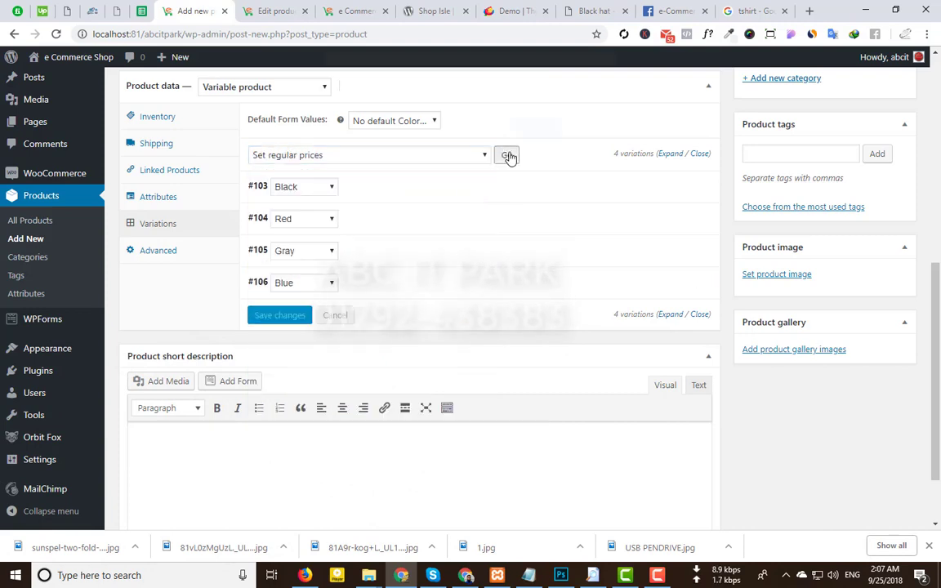
{"action": "type", "text": "1"}
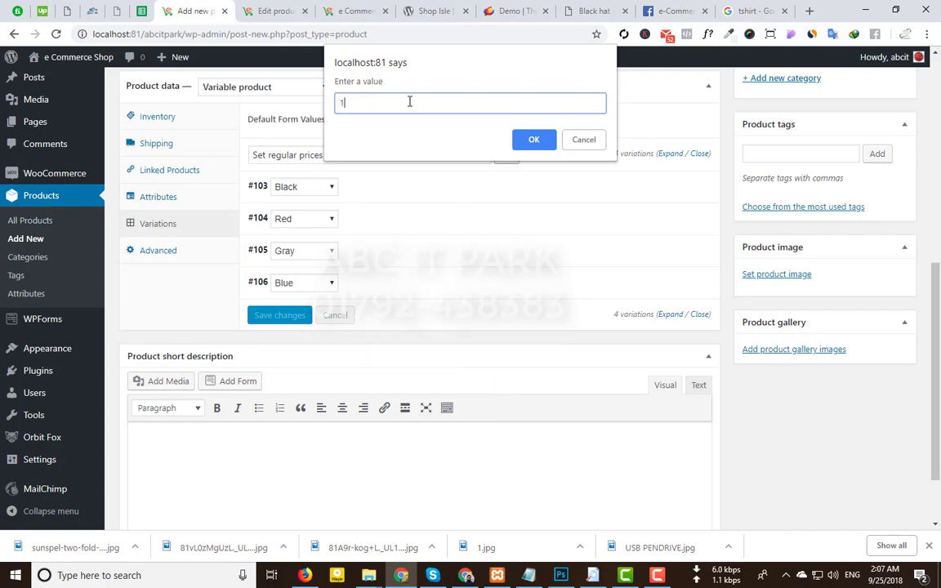
{"action": "type", "text": "50"}
{"action": "left_click", "coordinate": [533, 140]}
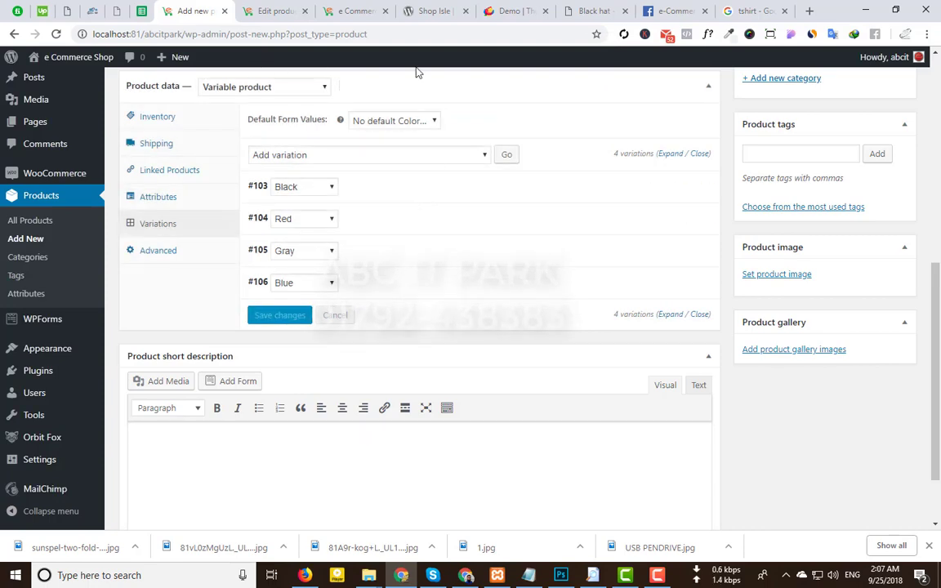
Expand the Black and Red variations to review their regular price and stock fields, collapsing each again.
{"action": "left_click", "coordinate": [410, 189]}
{"action": "scroll", "coordinate": [341, 330], "scroll_direction": "down", "scroll_amount": 4}
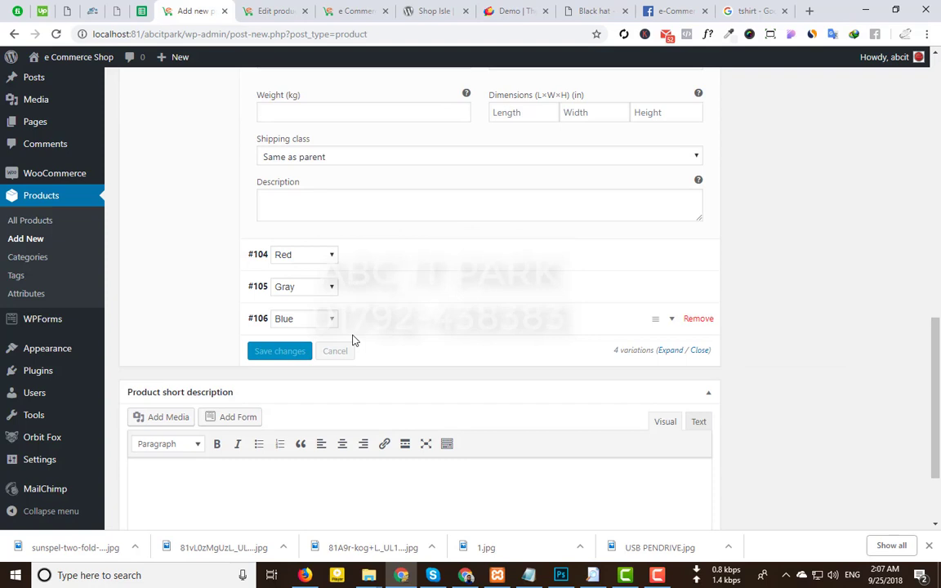
{"action": "left_click", "coordinate": [397, 257]}
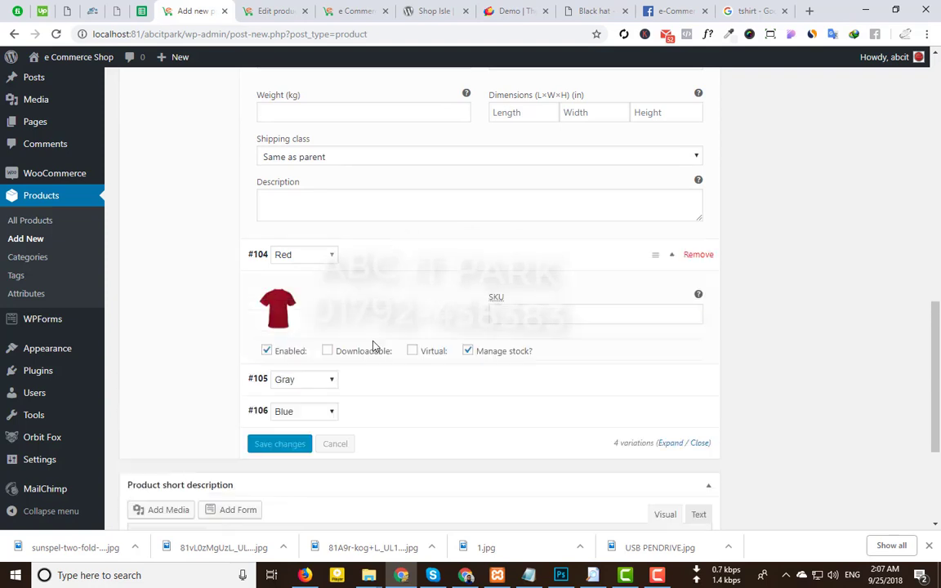
{"action": "left_click", "coordinate": [400, 260]}
{"action": "scroll", "coordinate": [294, 311], "scroll_direction": "up", "scroll_amount": 2}
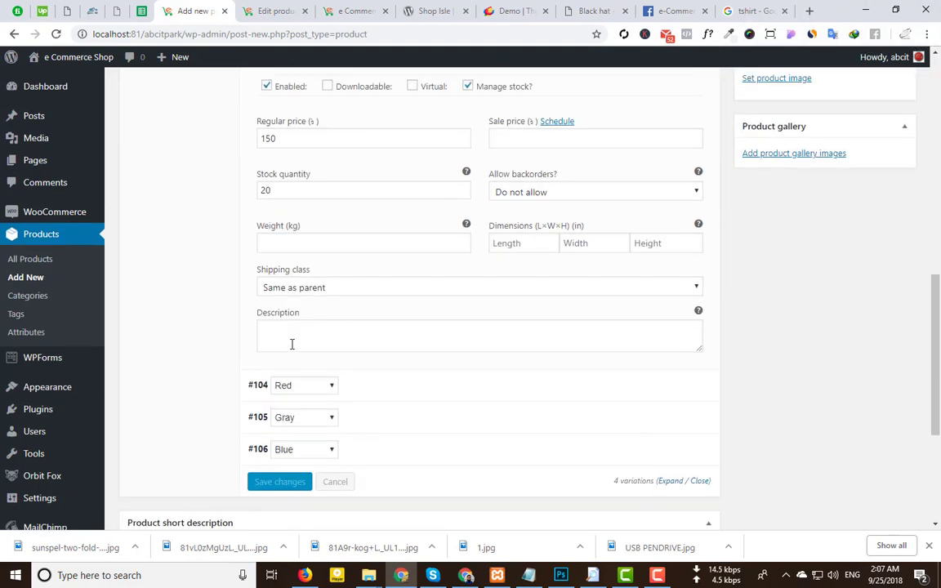
{"action": "scroll", "coordinate": [292, 344], "scroll_direction": "up", "scroll_amount": 2}
{"action": "scroll", "coordinate": [500, 172], "scroll_direction": "up", "scroll_amount": 1}
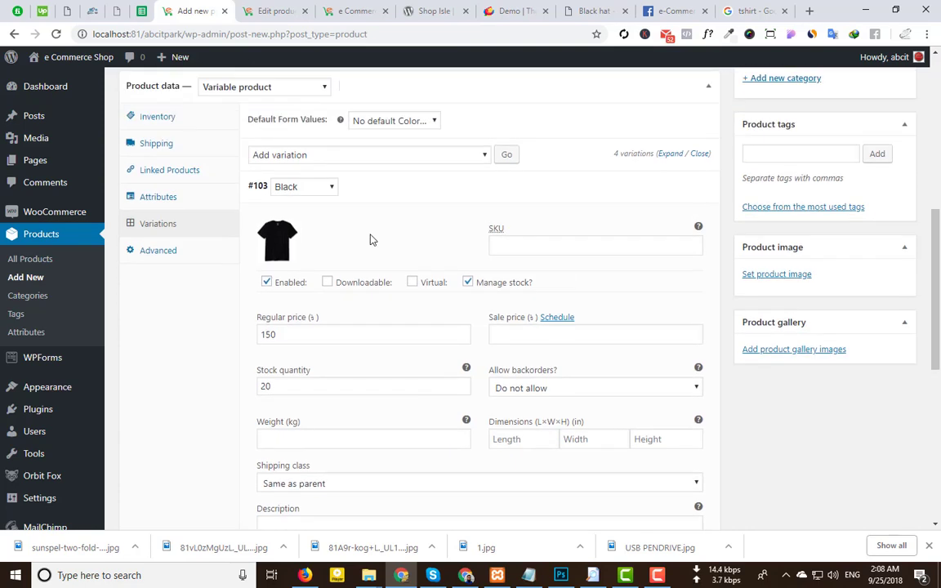
{"action": "left_click", "coordinate": [470, 189]}
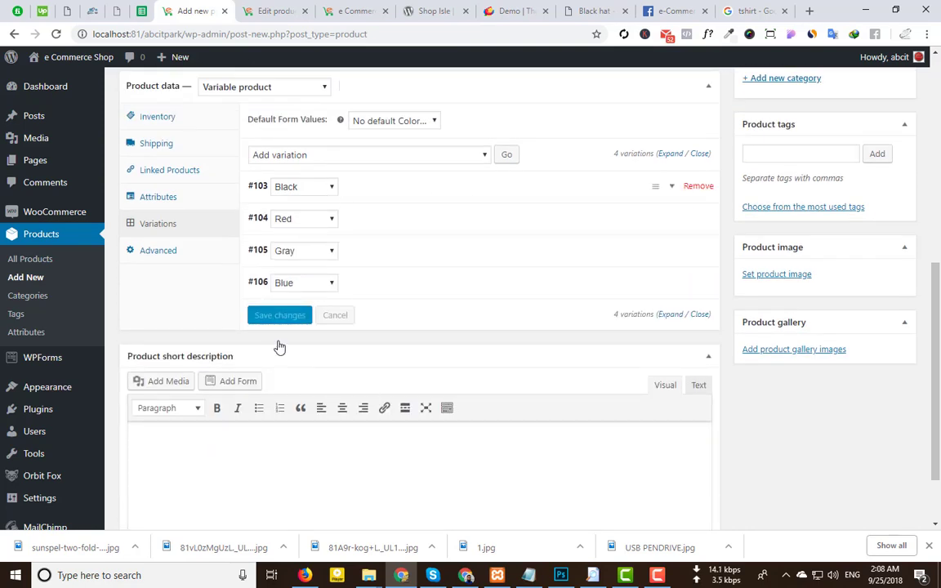
Look through the bulk actions offered for variations and examine the Black variation's fields down to its description.
{"action": "left_click", "coordinate": [437, 155]}
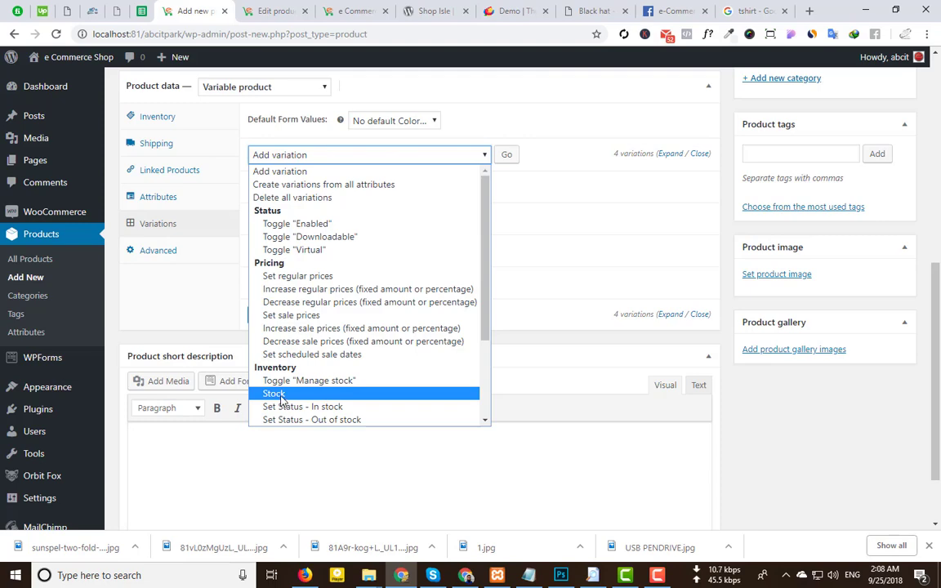
{"action": "left_click", "coordinate": [555, 235]}
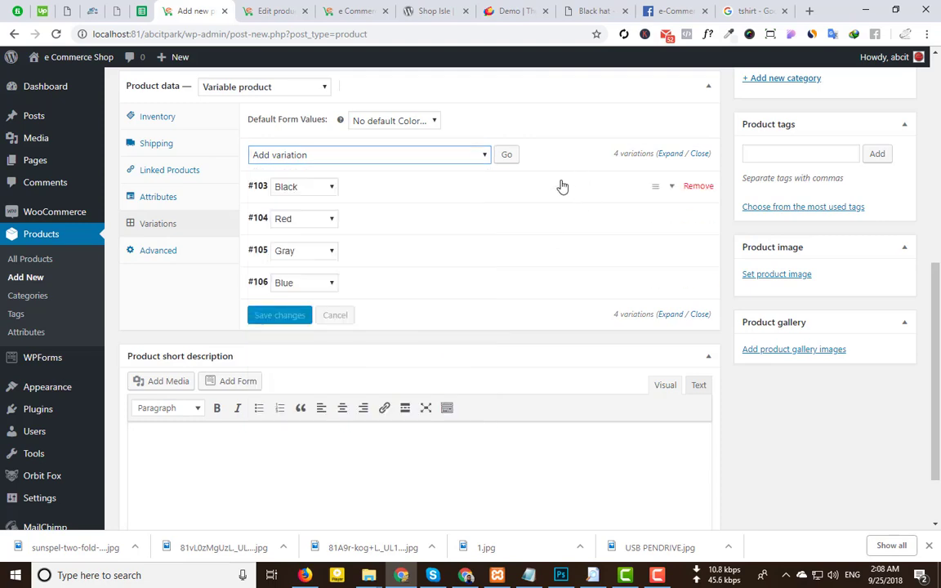
{"action": "left_click", "coordinate": [559, 187]}
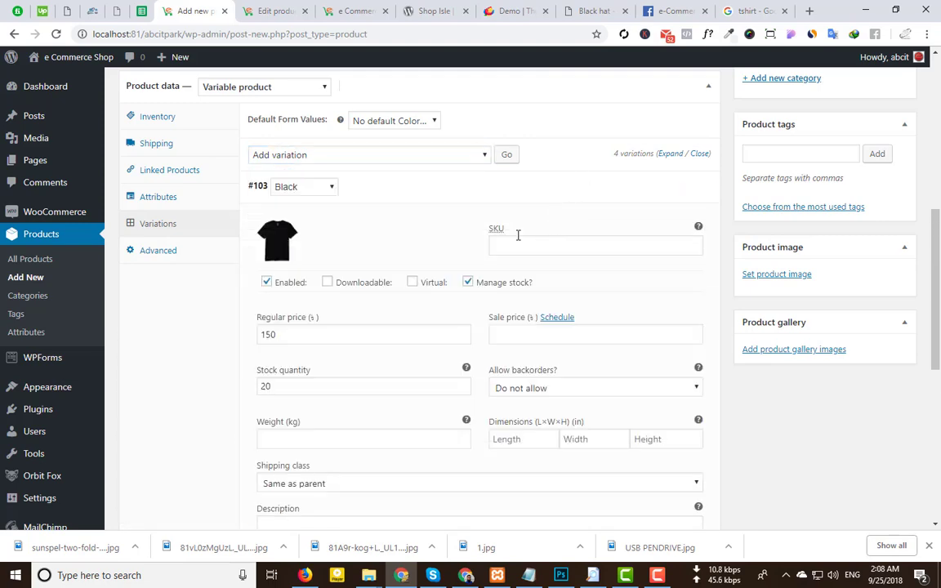
{"action": "left_click", "coordinate": [554, 197]}
{"action": "left_click", "coordinate": [428, 159]}
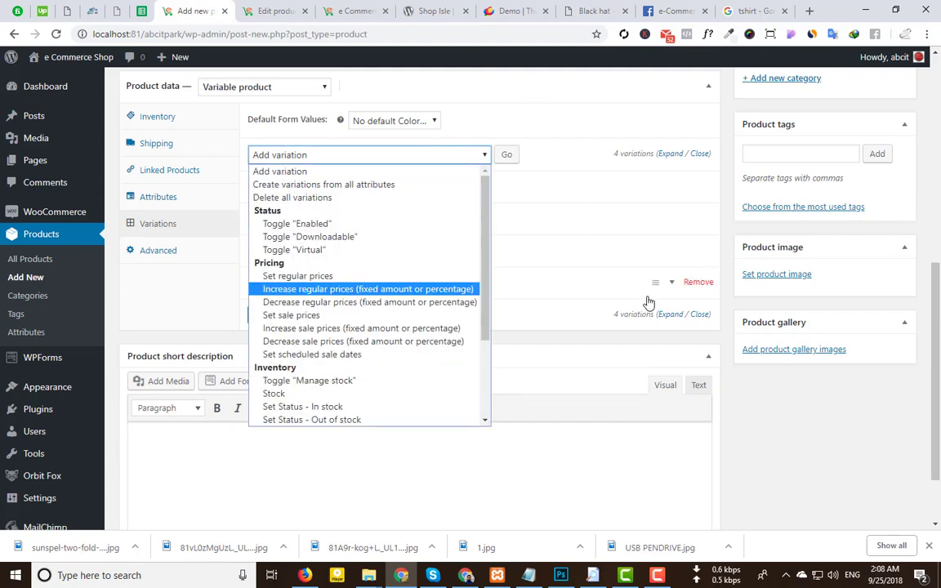
{"action": "left_click", "coordinate": [567, 195]}
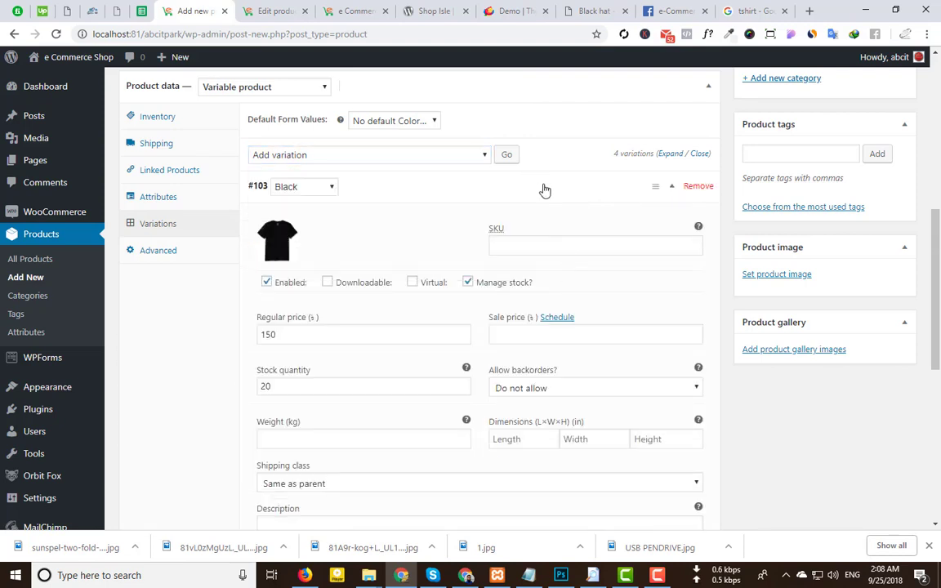
{"action": "left_click", "coordinate": [544, 188]}
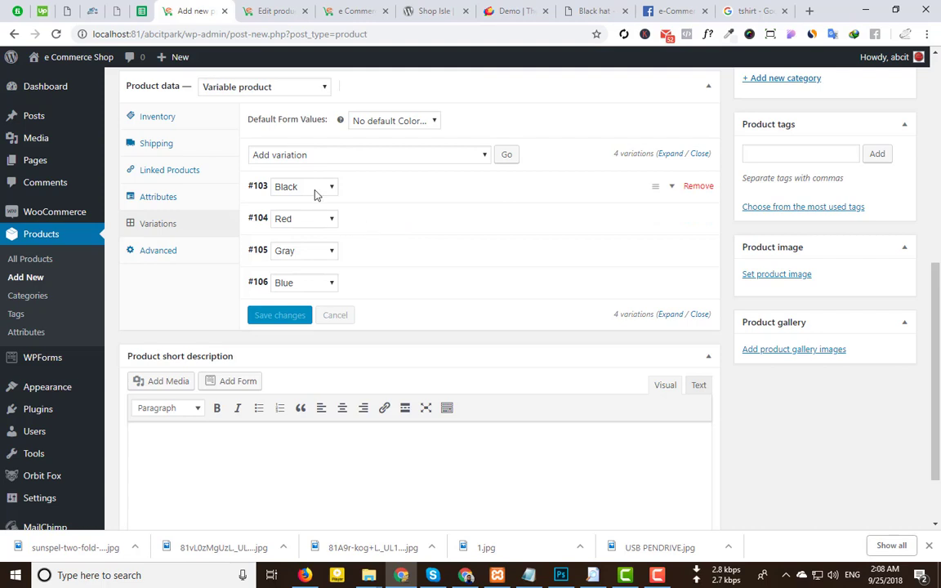
{"action": "left_click", "coordinate": [463, 190]}
{"action": "scroll", "coordinate": [645, 357], "scroll_direction": "down", "scroll_amount": 2}
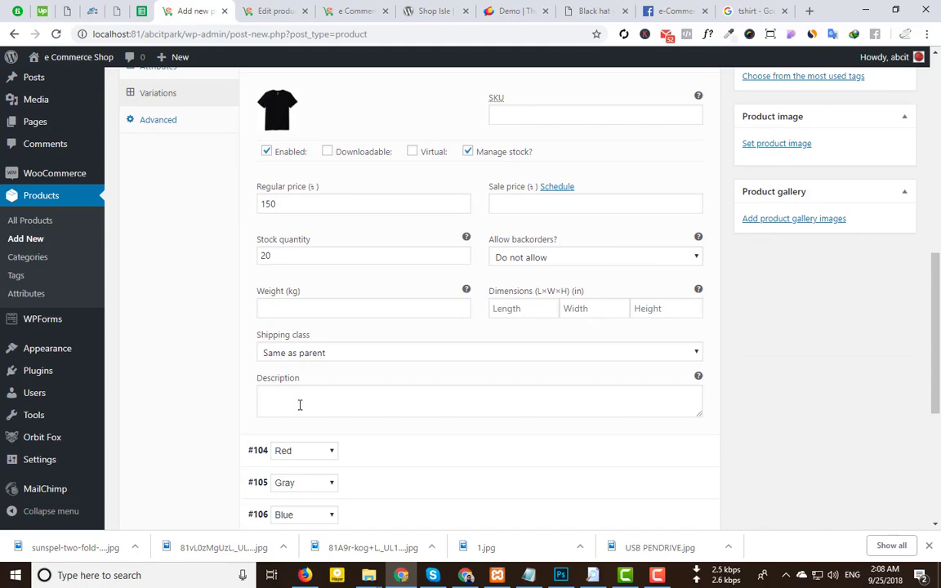
{"action": "scroll", "coordinate": [270, 364], "scroll_direction": "down", "scroll_amount": 3}
{"action": "scroll", "coordinate": [382, 316], "scroll_direction": "up", "scroll_amount": 9}
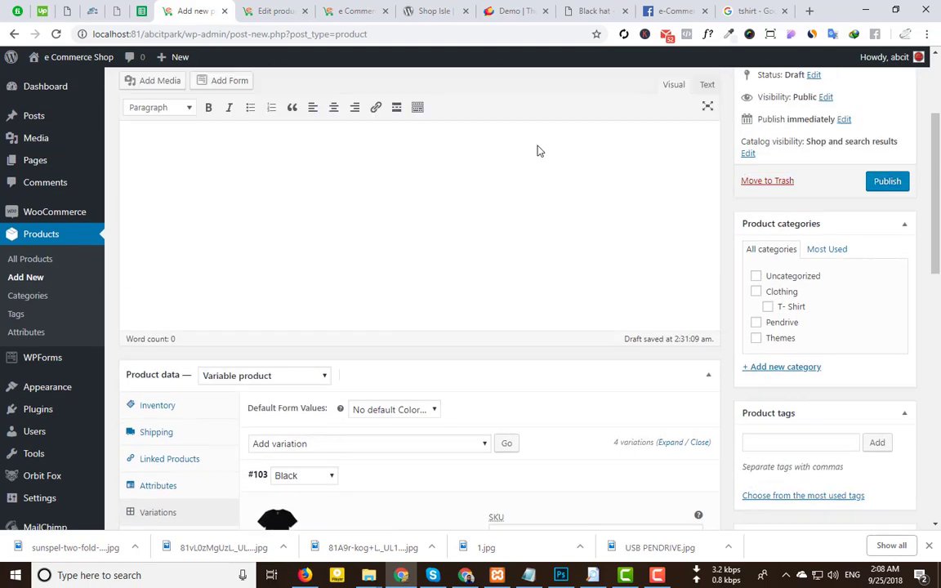
{"action": "scroll", "coordinate": [538, 151], "scroll_direction": "up", "scroll_amount": 2}
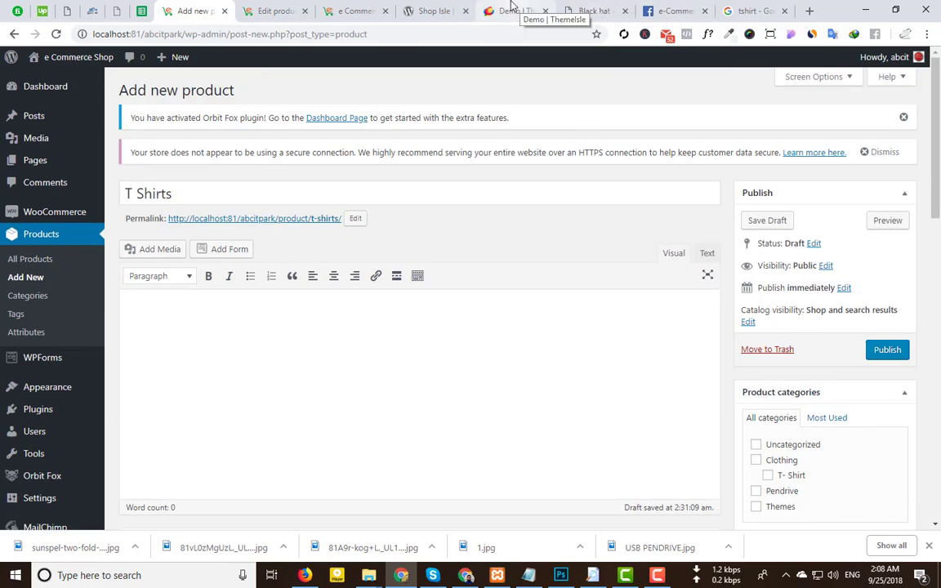
Switch to the ShopIsle demo product page and copy the short description paragraph of the blue dress.
{"action": "left_click", "coordinate": [421, 9]}
{"action": "left_click", "coordinate": [521, 8]}
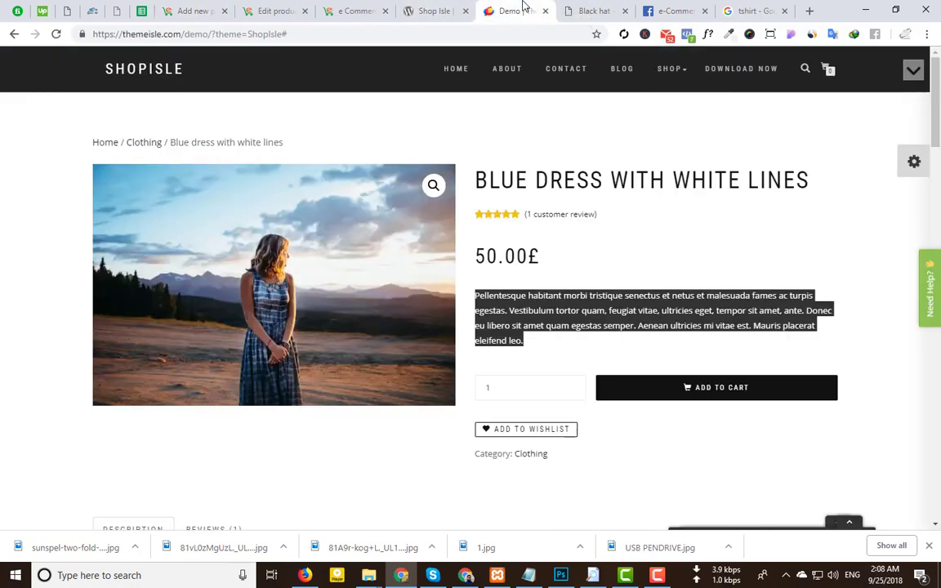
{"action": "scroll", "coordinate": [517, 341], "scroll_direction": "down", "scroll_amount": 2}
{"action": "left_click_drag", "start_coordinate": [535, 174], "coordinate": [474, 125]}
{"action": "key", "text": "ctrl+c"}
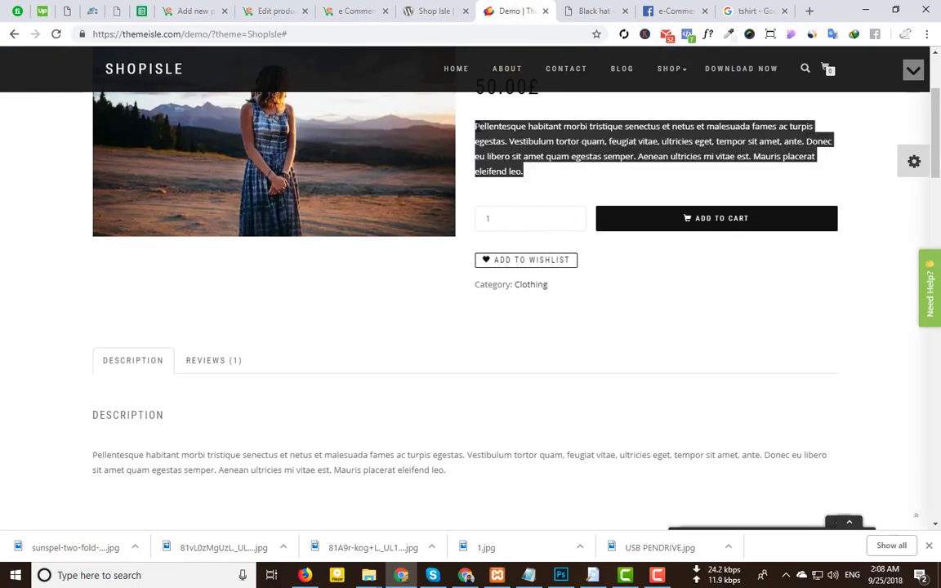
Return to the T Shirts product editor and paste the copied paragraph as the main product description.
{"action": "left_click", "coordinate": [356, 10]}
{"action": "left_click", "coordinate": [196, 11]}
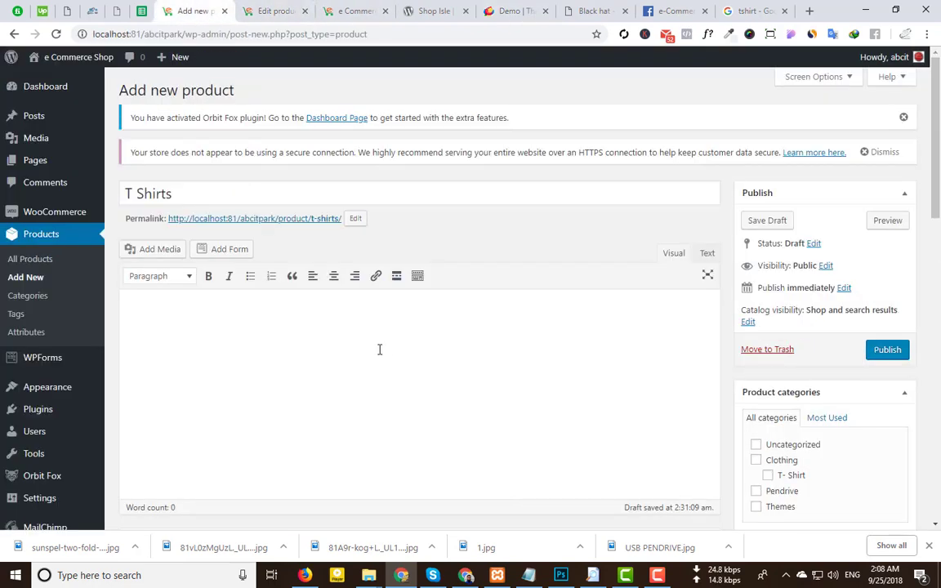
{"action": "scroll", "coordinate": [377, 346], "scroll_direction": "down", "scroll_amount": 20}
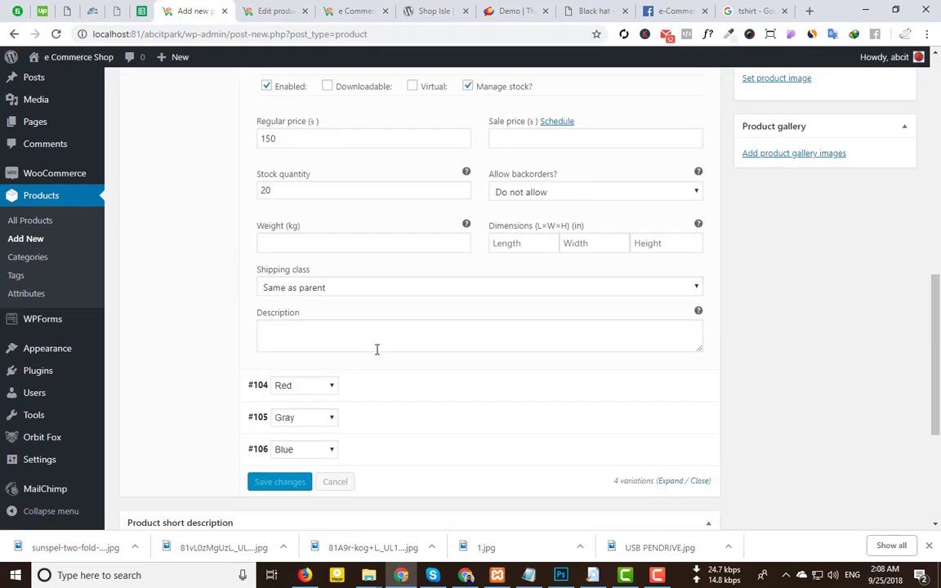
{"action": "key", "text": "ctrl+v"}
{"action": "scroll", "coordinate": [378, 349], "scroll_direction": "up", "scroll_amount": 7}
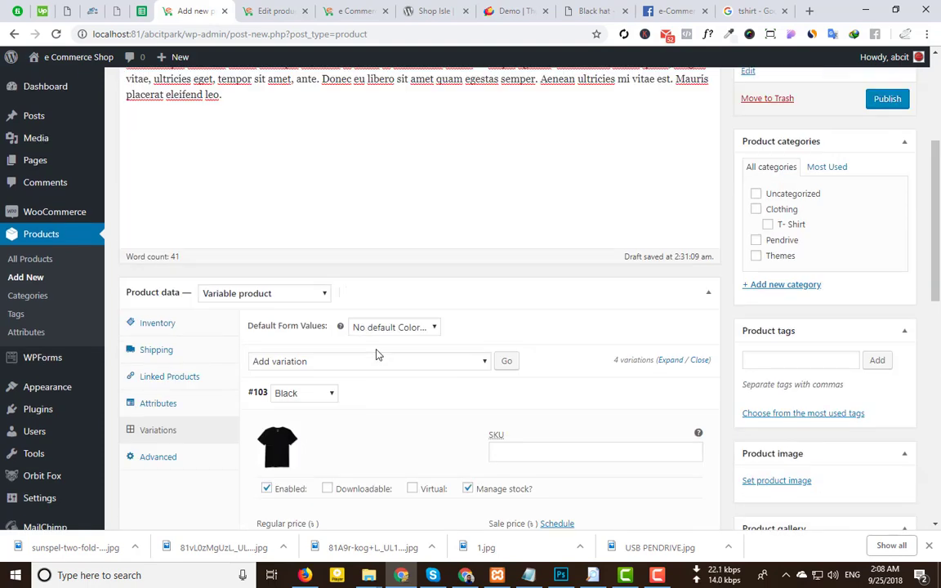
Set the black T-shirt picture from the media library as the product image.
{"action": "scroll", "coordinate": [379, 357], "scroll_direction": "down", "scroll_amount": 3}
{"action": "left_click", "coordinate": [773, 220]}
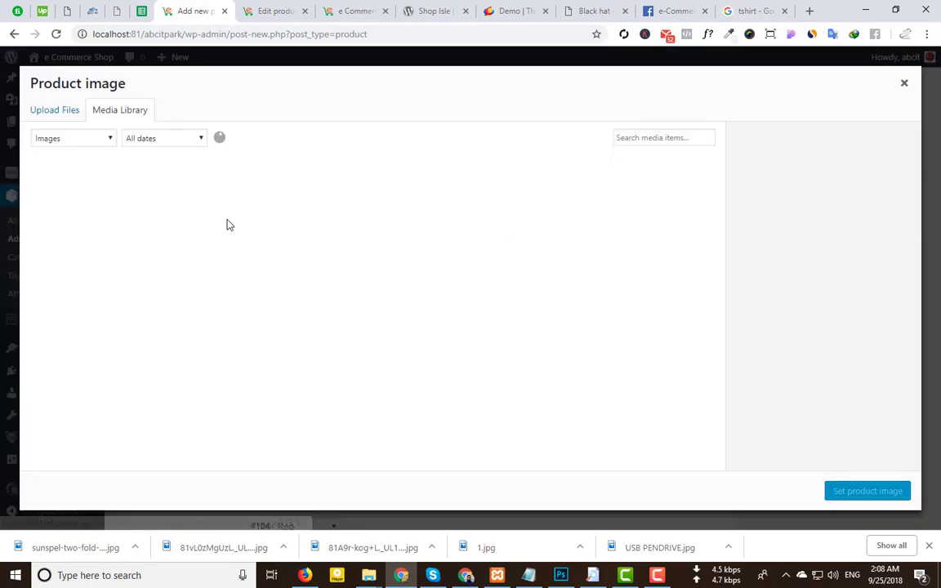
{"action": "left_click", "coordinate": [363, 216]}
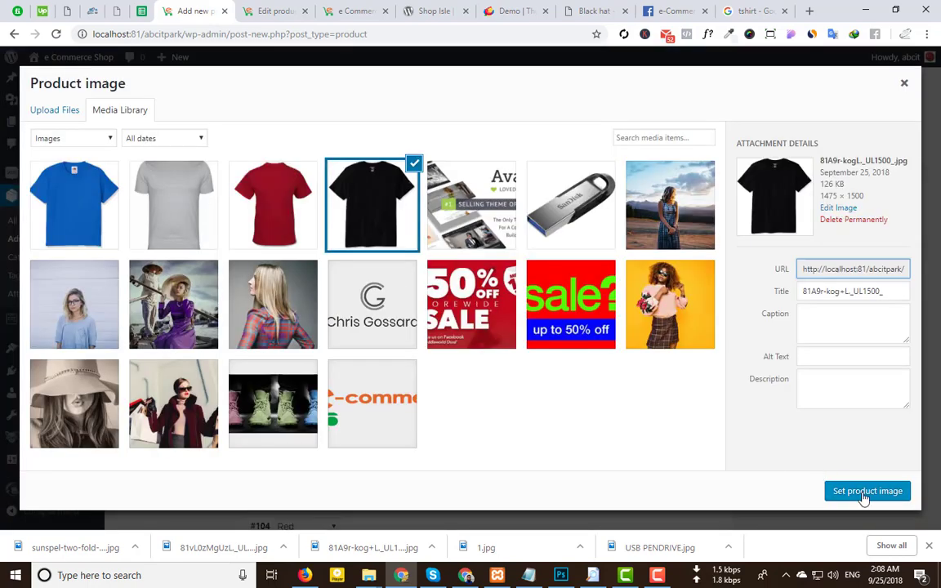
{"action": "left_click", "coordinate": [837, 495]}
Assign the product to the Clothing category and publish it.
{"action": "scroll", "coordinate": [825, 247], "scroll_direction": "up", "scroll_amount": 10}
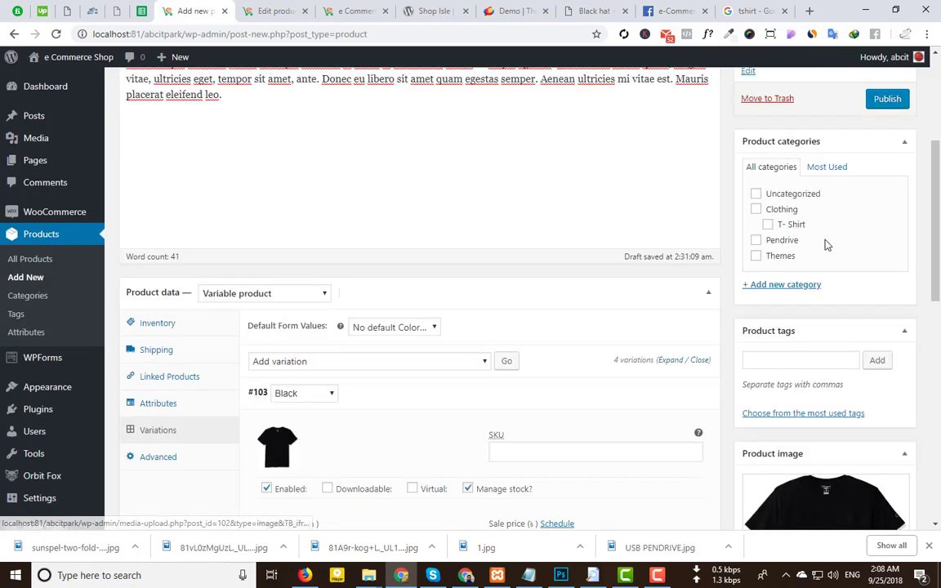
{"action": "scroll", "coordinate": [797, 483], "scroll_direction": "down", "scroll_amount": 1}
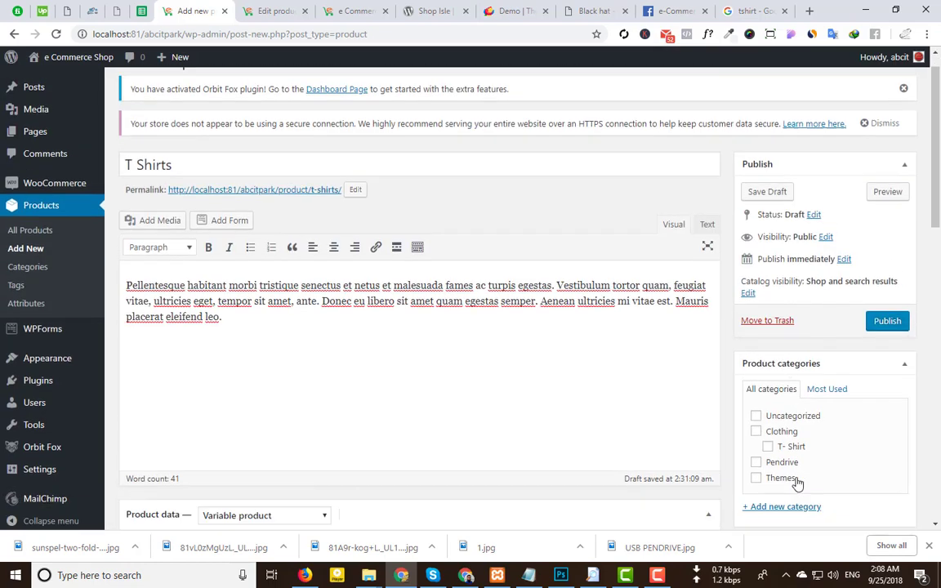
{"action": "left_click", "coordinate": [756, 396]}
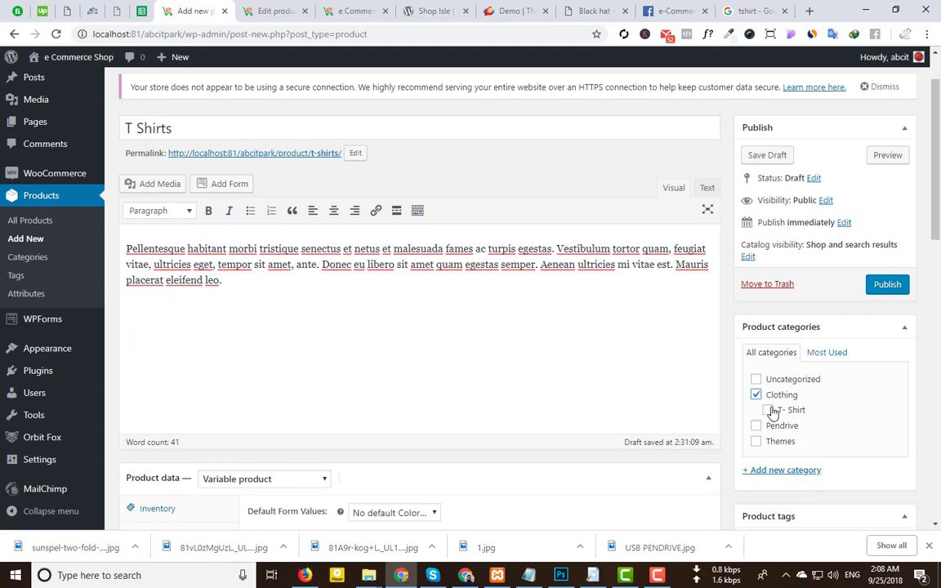
{"action": "left_click", "coordinate": [881, 286]}
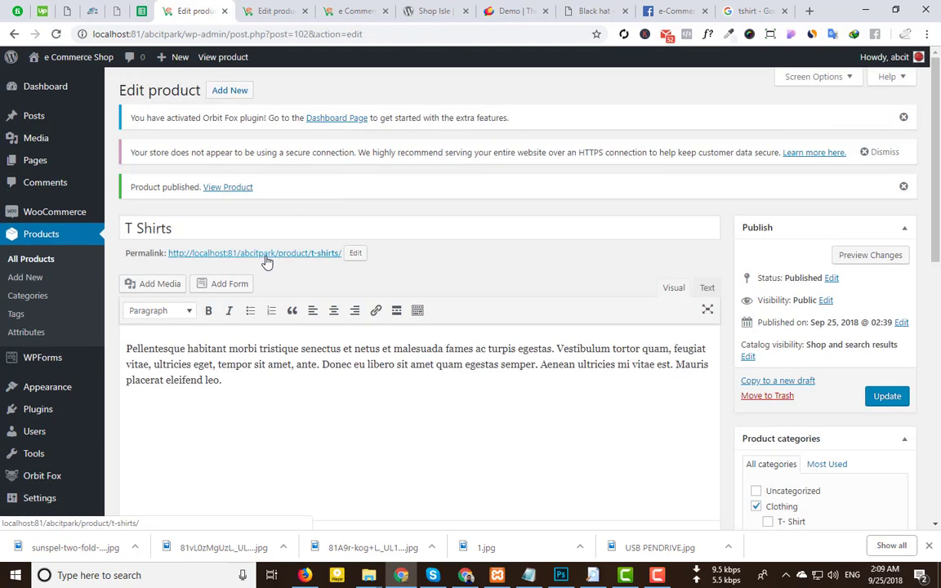
Open the published T Shirts product page in a new tab and examine its image, price and description.
{"action": "left_click", "coordinate": [265, 260], "text": "ctrl"}
{"action": "left_click", "coordinate": [253, 13]}
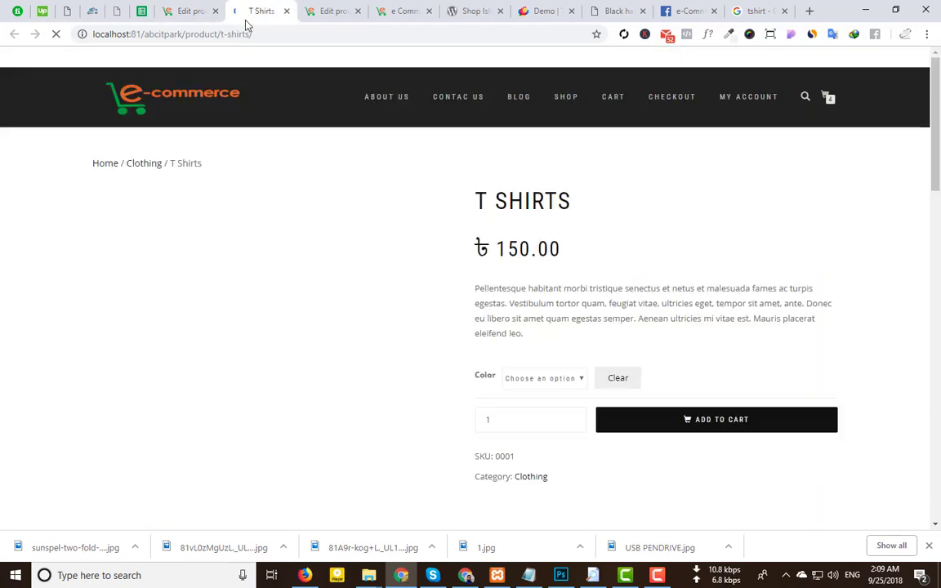
{"action": "scroll", "coordinate": [539, 236], "scroll_direction": "down", "scroll_amount": 1}
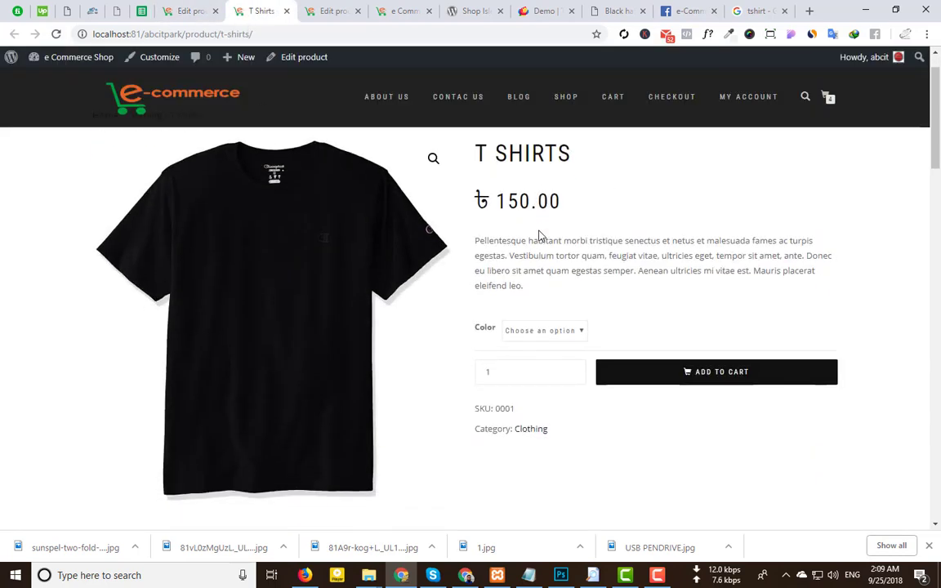
{"action": "scroll", "coordinate": [540, 236], "scroll_direction": "down", "scroll_amount": 1}
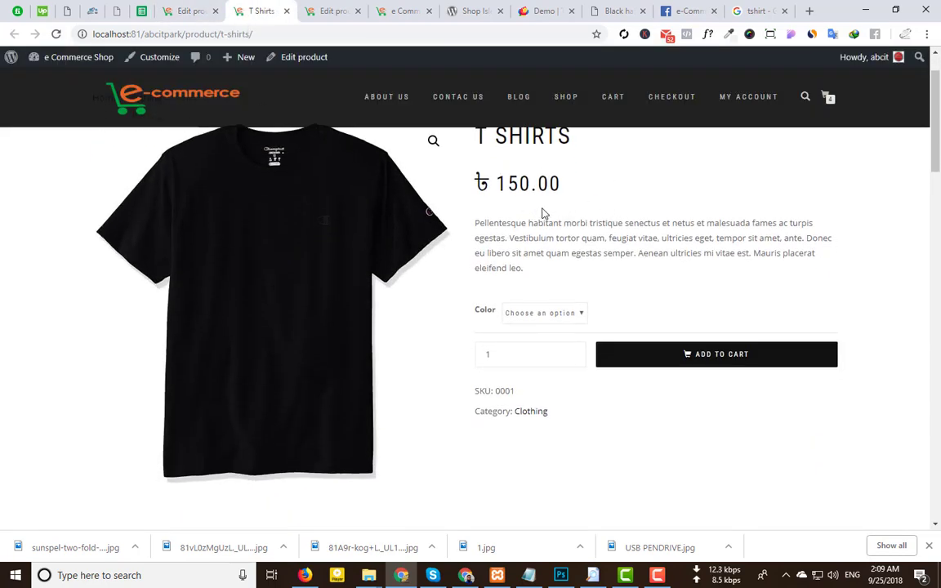
{"action": "scroll", "coordinate": [483, 210], "scroll_direction": "up", "scroll_amount": 1}
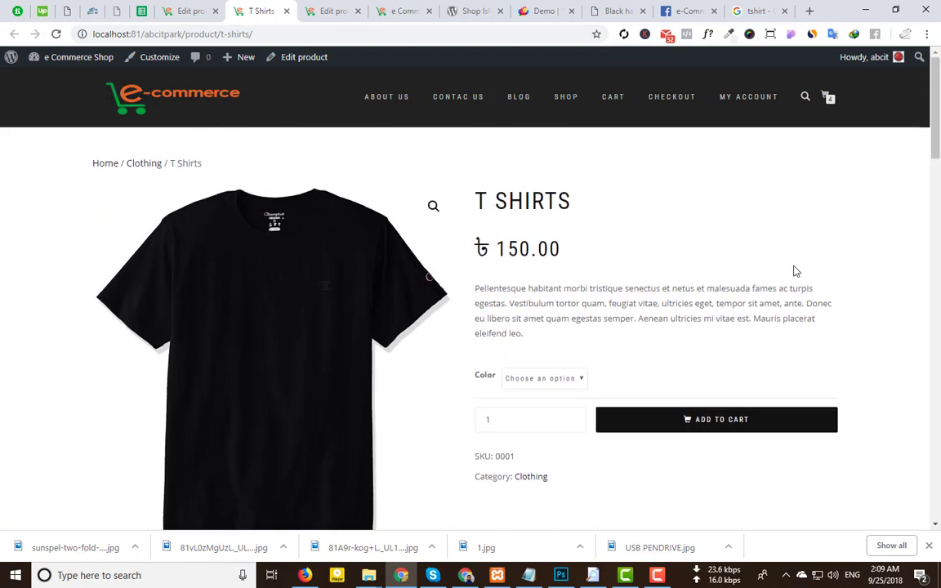
{"action": "double_click", "coordinate": [527, 248]}
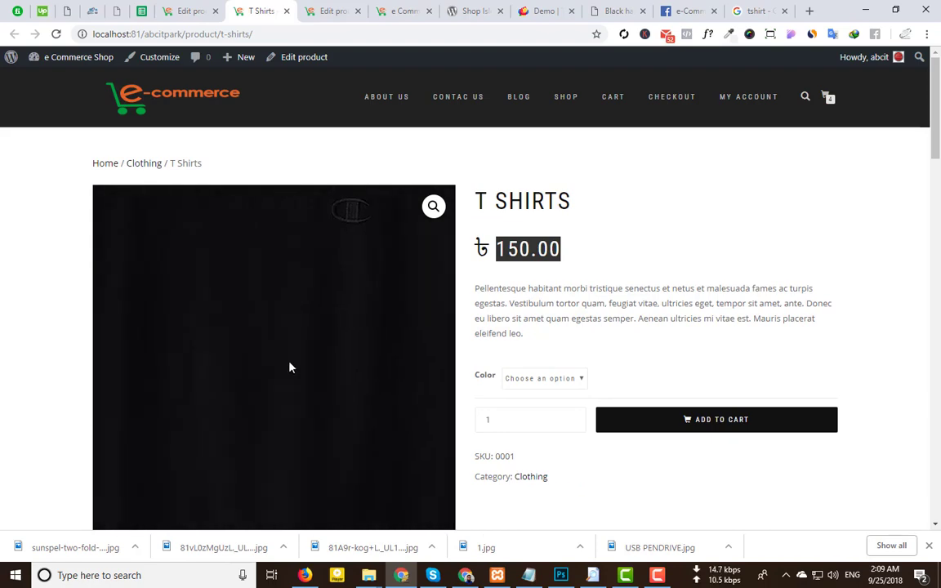
{"action": "scroll", "coordinate": [798, 285], "scroll_direction": "down", "scroll_amount": 3}
{"action": "scroll", "coordinate": [437, 332], "scroll_direction": "down", "scroll_amount": 2}
{"action": "scroll", "coordinate": [317, 320], "scroll_direction": "up", "scroll_amount": 3}
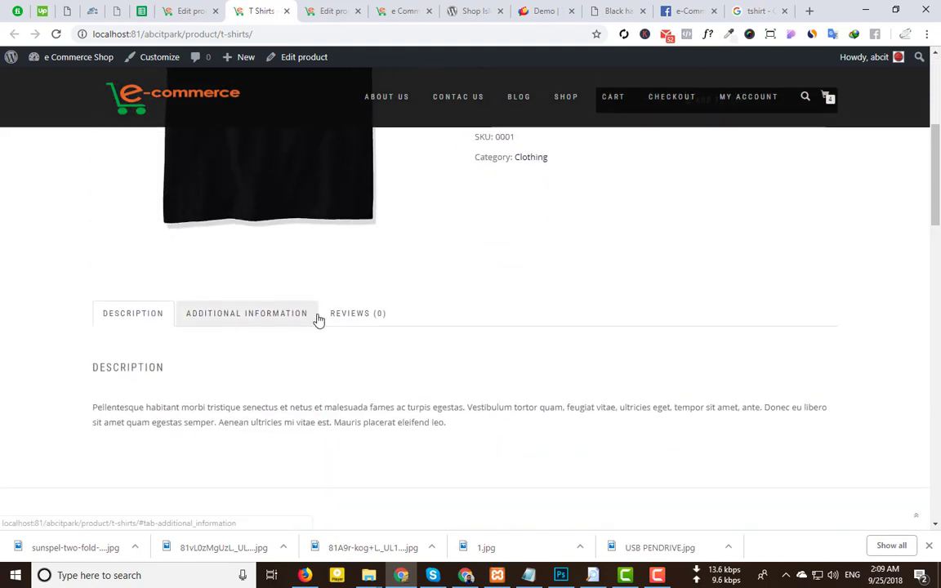
{"action": "scroll", "coordinate": [294, 338], "scroll_direction": "up", "scroll_amount": 1}
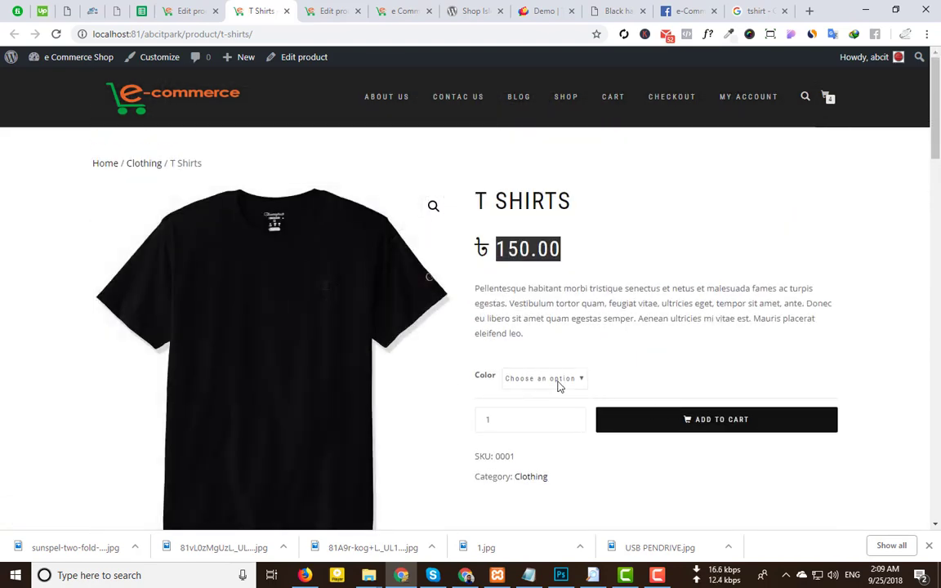
Choose the Red and Gray color options on the T Shirts page and check each one's image and the Gray stock quantity.
{"action": "left_click", "coordinate": [557, 381]}
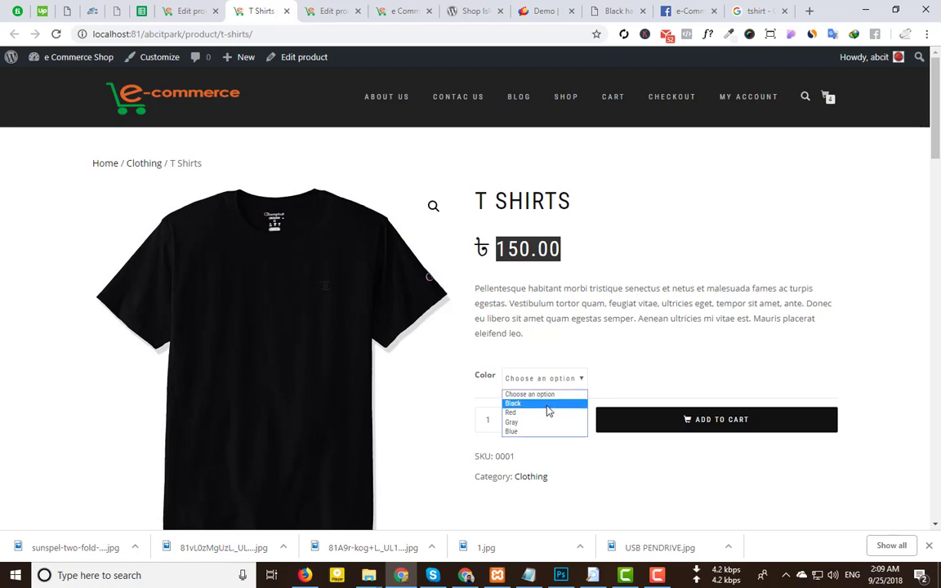
{"action": "left_click", "coordinate": [544, 414]}
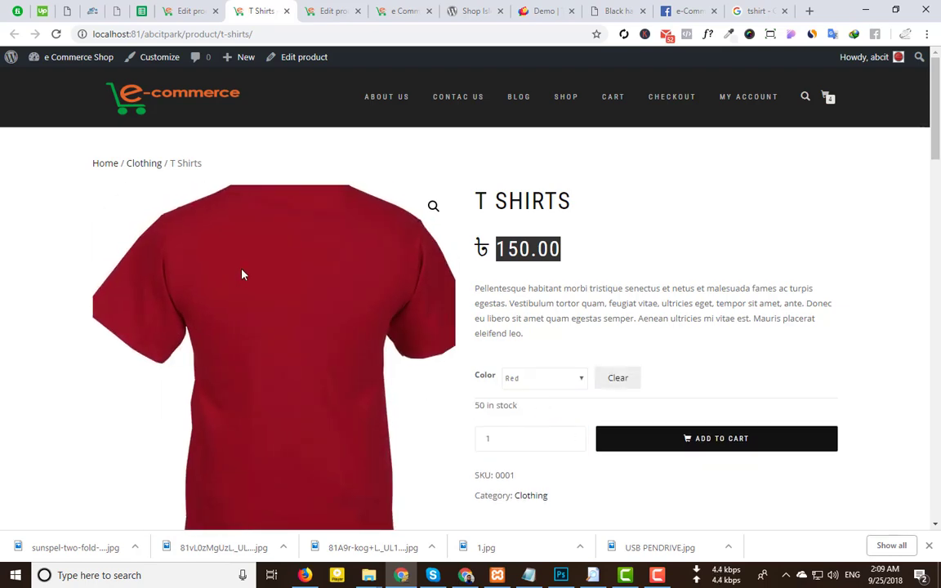
{"action": "scroll", "coordinate": [242, 274], "scroll_direction": "down", "scroll_amount": 2}
{"action": "scroll", "coordinate": [242, 275], "scroll_direction": "up", "scroll_amount": 2}
{"action": "left_click", "coordinate": [578, 357]}
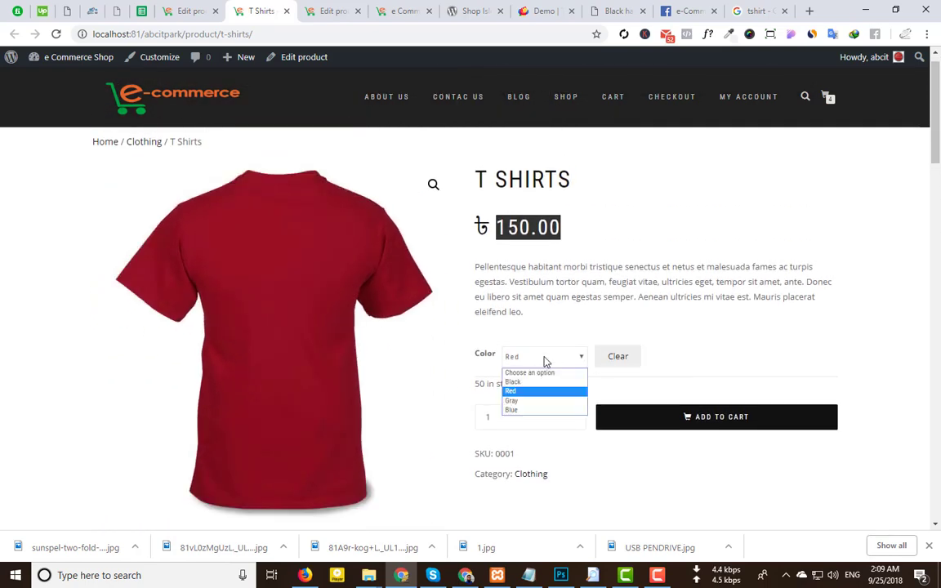
{"action": "left_click", "coordinate": [540, 401]}
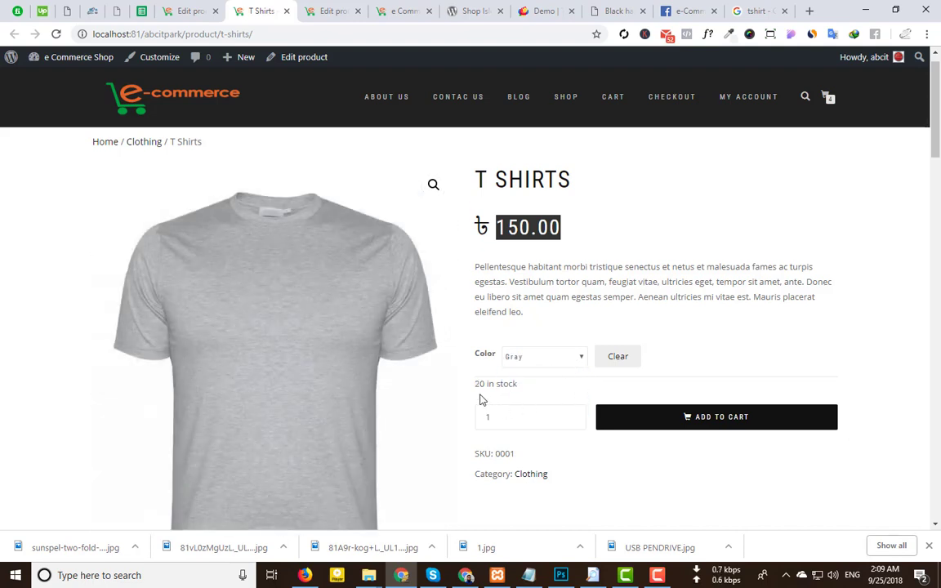
{"action": "left_click_drag", "start_coordinate": [477, 383], "coordinate": [519, 383]}
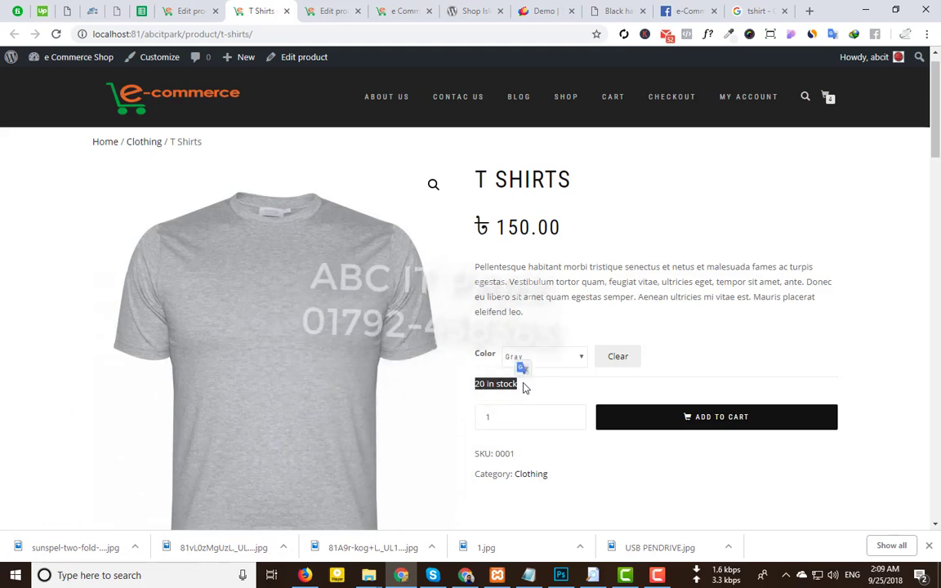
Compare the Red and Blue color options on the T Shirts page and look over the product description.
{"action": "left_click", "coordinate": [526, 358]}
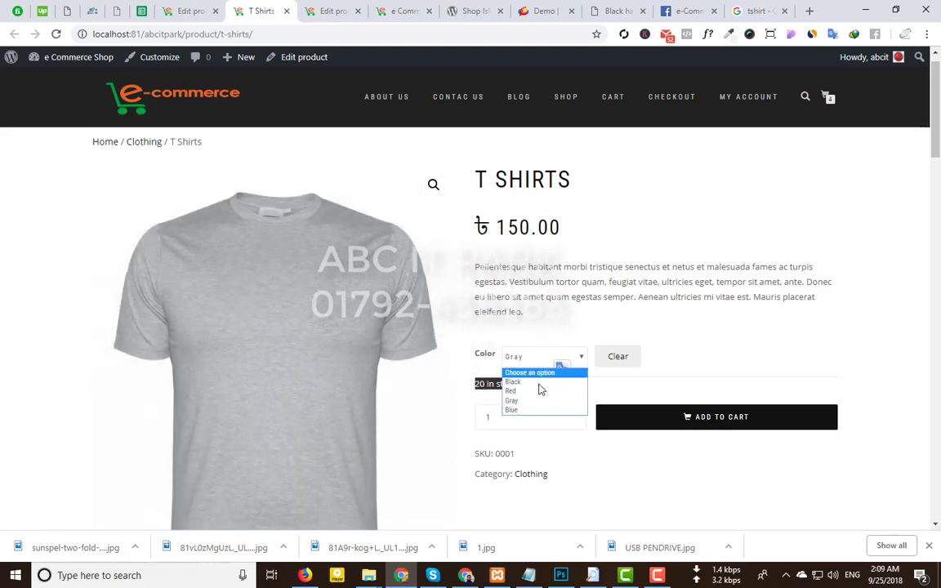
{"action": "left_click", "coordinate": [537, 393]}
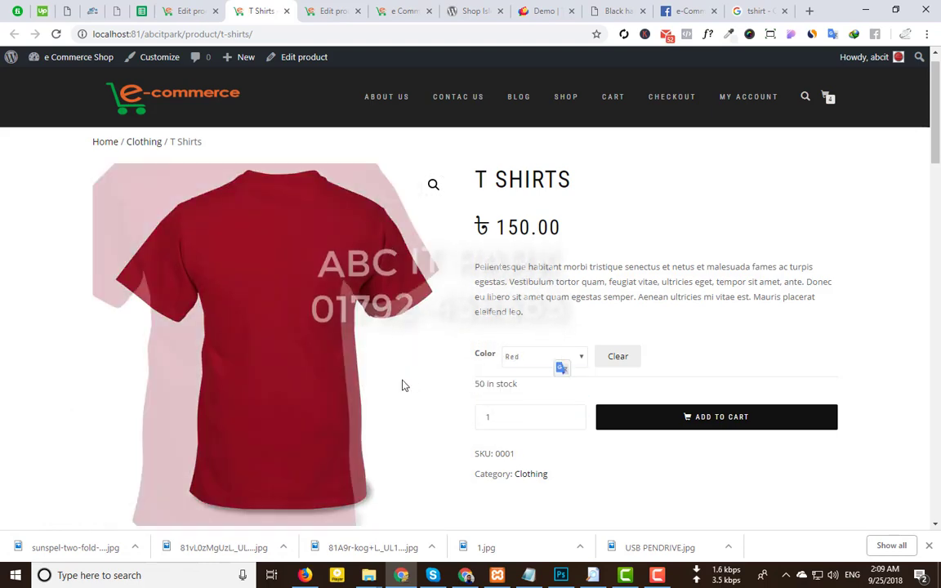
{"action": "left_click", "coordinate": [570, 359]}
{"action": "left_click", "coordinate": [555, 410]}
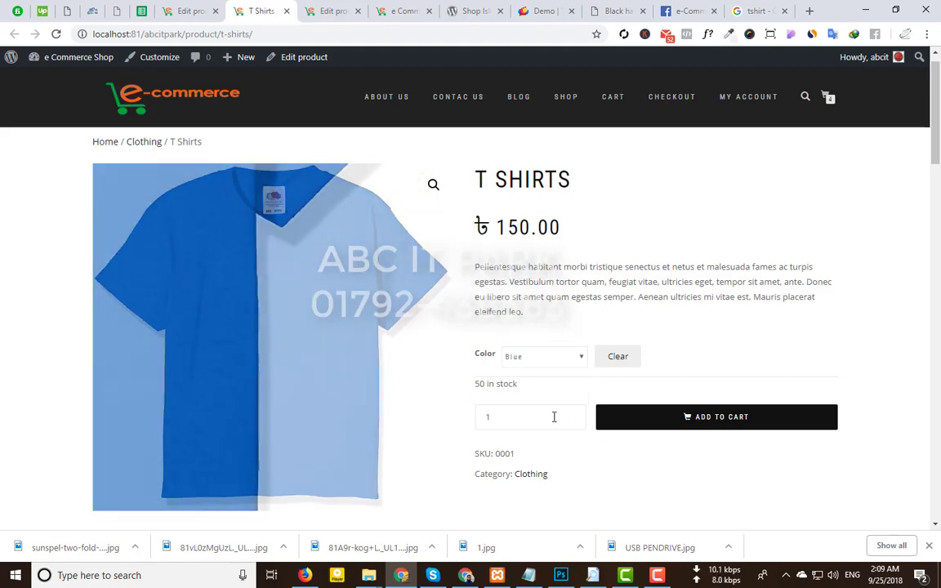
{"action": "scroll", "coordinate": [521, 387], "scroll_direction": "down", "scroll_amount": 4}
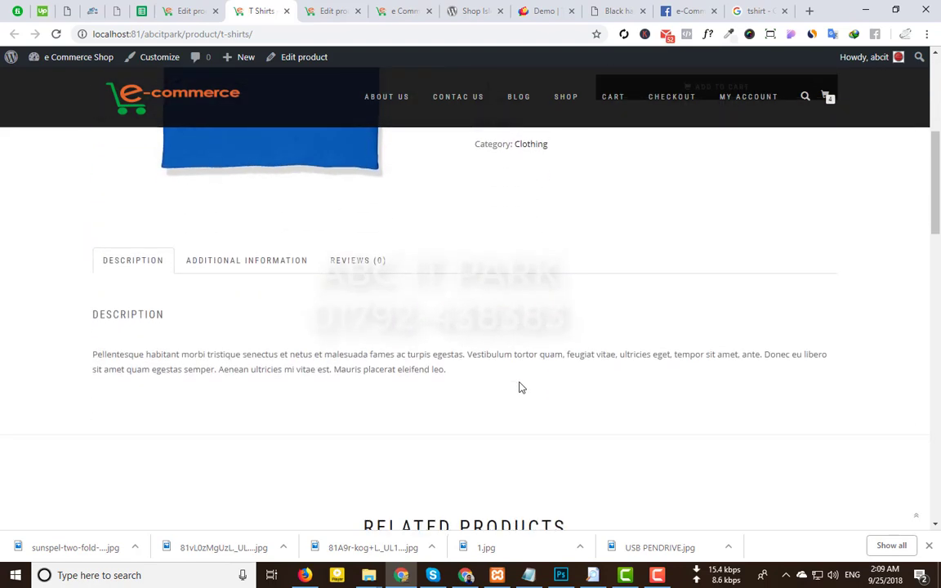
{"action": "scroll", "coordinate": [522, 384], "scroll_direction": "up", "scroll_amount": 4}
{"action": "scroll", "coordinate": [455, 257], "scroll_direction": "up", "scroll_amount": 1}
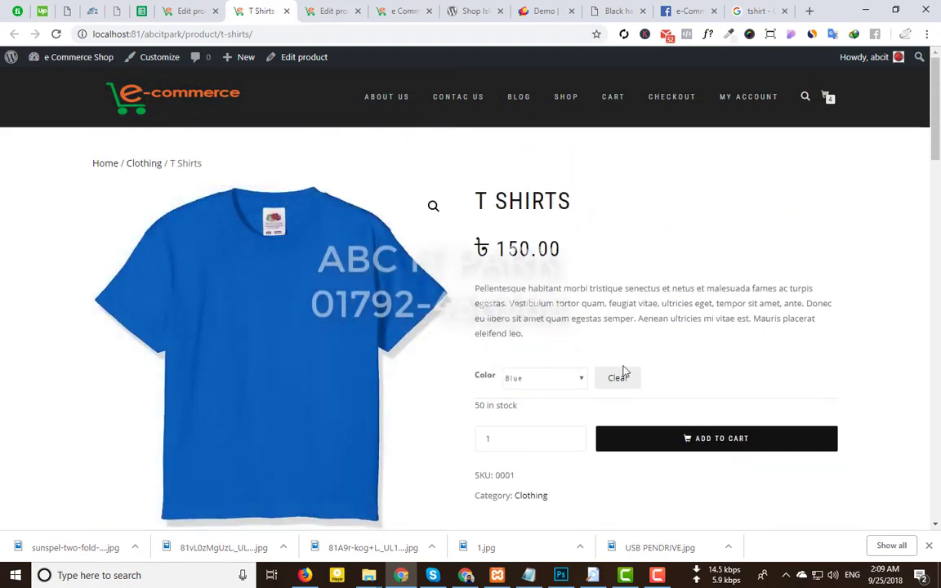
{"action": "double_click", "coordinate": [483, 376]}
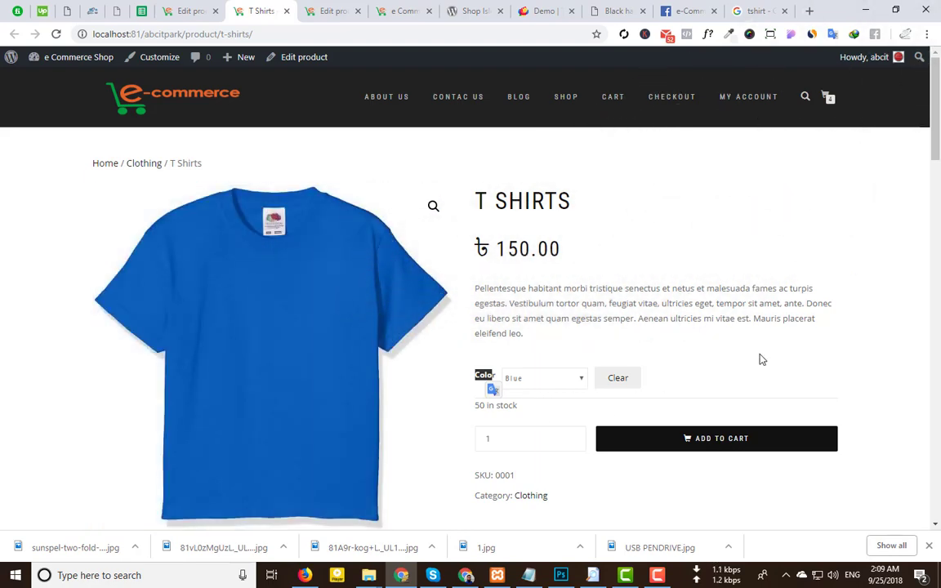
Clear the color selection, preview the Gray and Black options, and review the rest of the product page.
{"action": "scroll", "coordinate": [760, 359], "scroll_direction": "down", "scroll_amount": 2}
{"action": "left_click", "coordinate": [621, 251]}
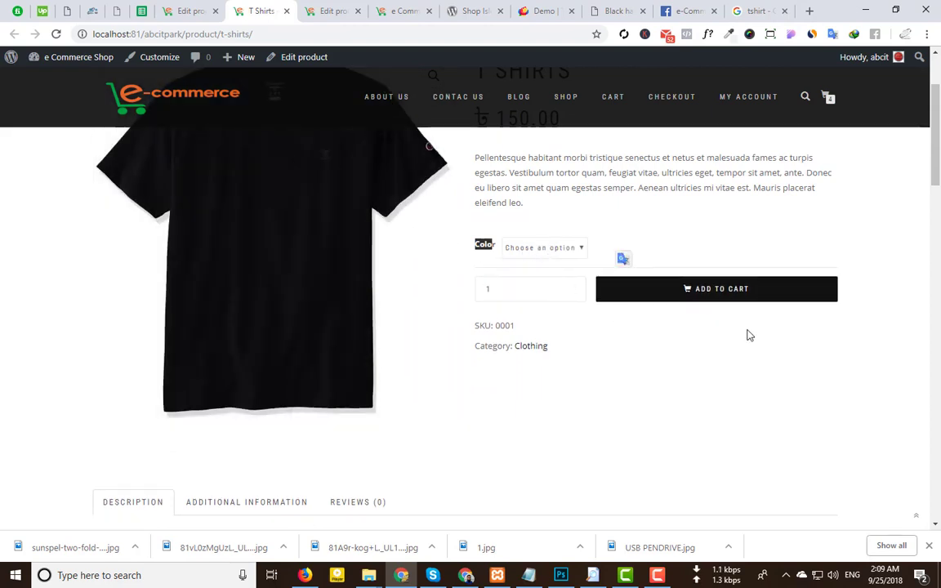
{"action": "left_click", "coordinate": [556, 247]}
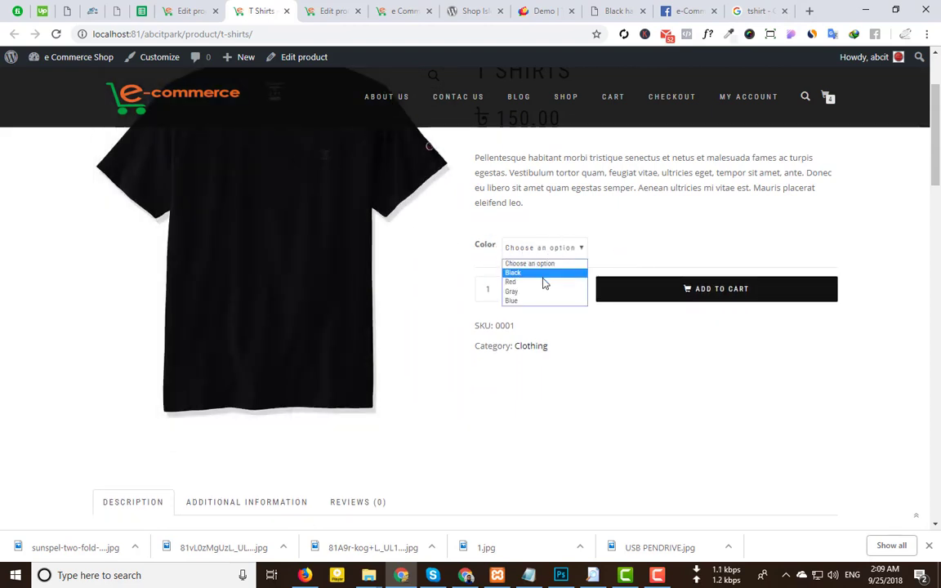
{"action": "left_click", "coordinate": [540, 299]}
{"action": "left_click", "coordinate": [531, 246]}
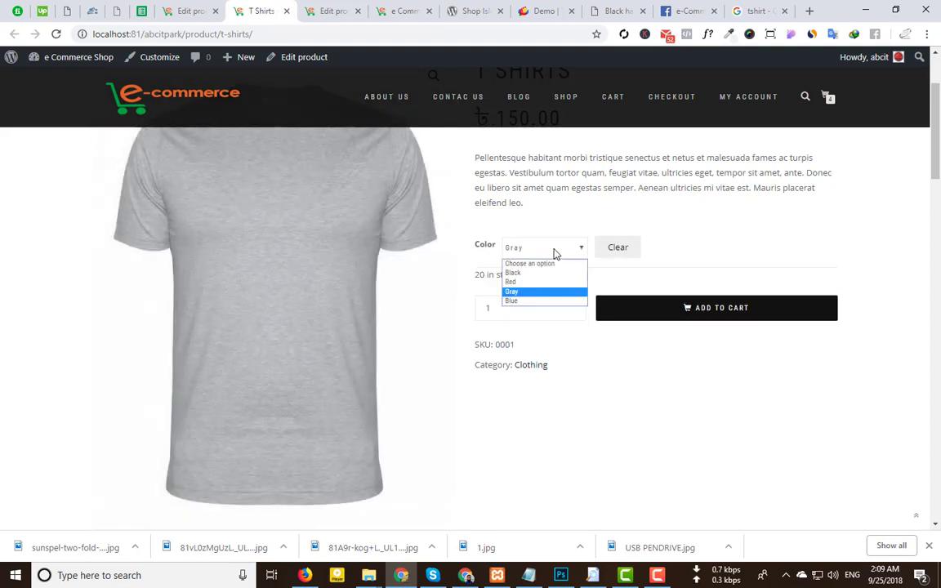
{"action": "left_click", "coordinate": [550, 273]}
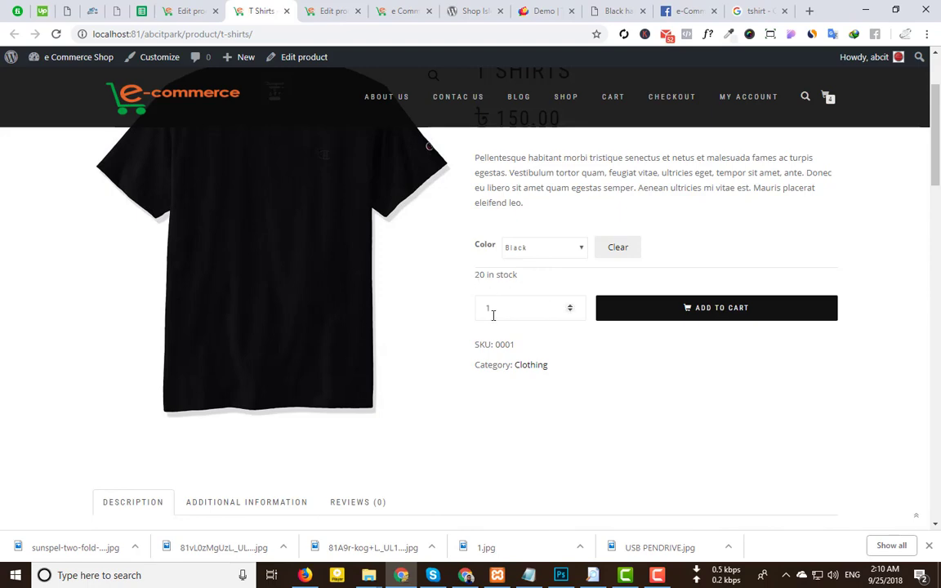
{"action": "scroll", "coordinate": [488, 429], "scroll_direction": "down", "scroll_amount": 5}
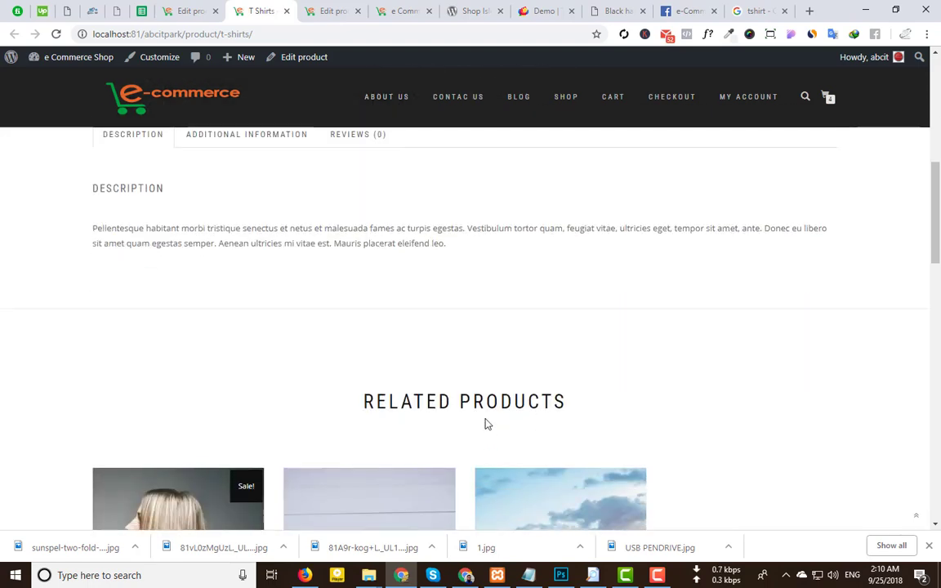
{"action": "scroll", "coordinate": [486, 419], "scroll_direction": "up", "scroll_amount": 6}
{"action": "left_click_drag", "start_coordinate": [476, 382], "coordinate": [495, 379]}
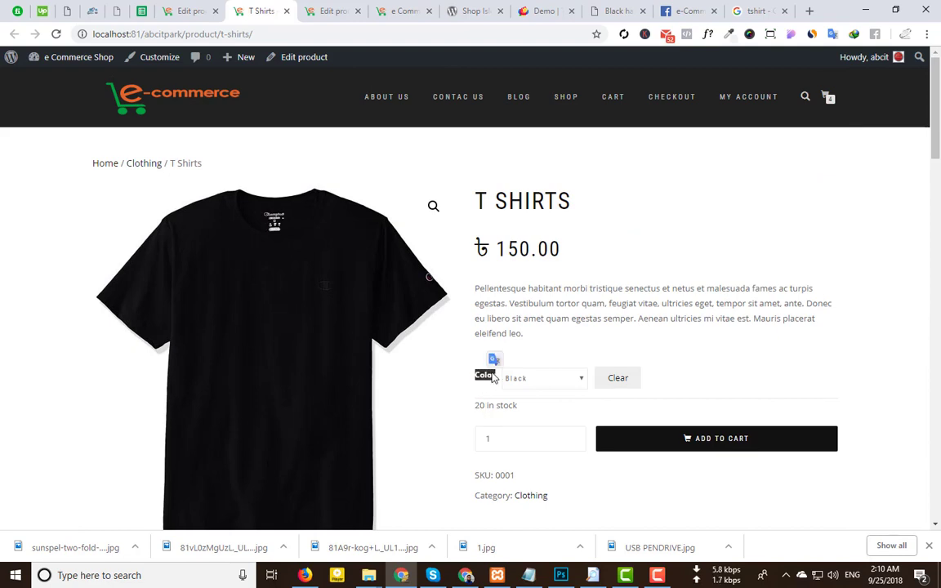
Return to the product editor and start a new product titled "T Shirts Two".
{"action": "left_click", "coordinate": [186, 11]}
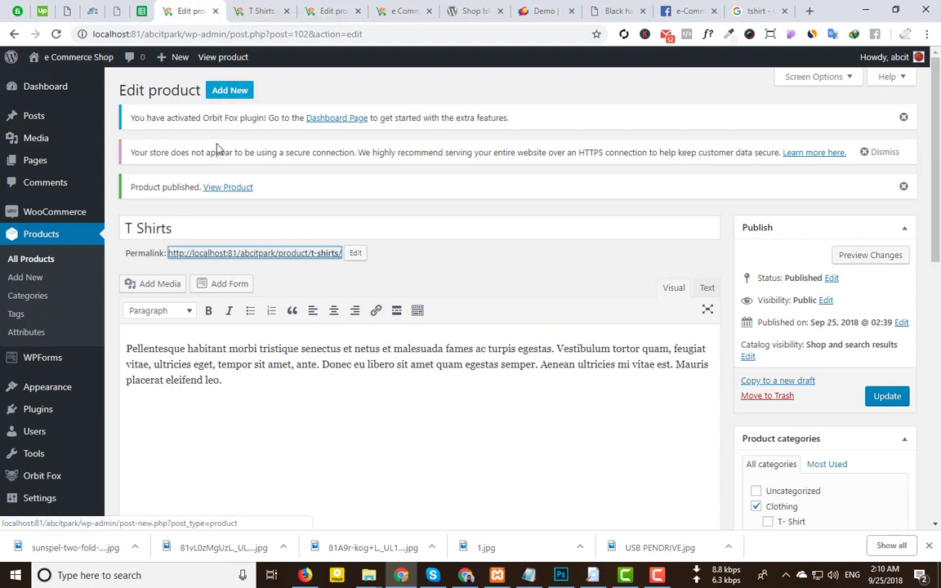
{"action": "left_click", "coordinate": [226, 91]}
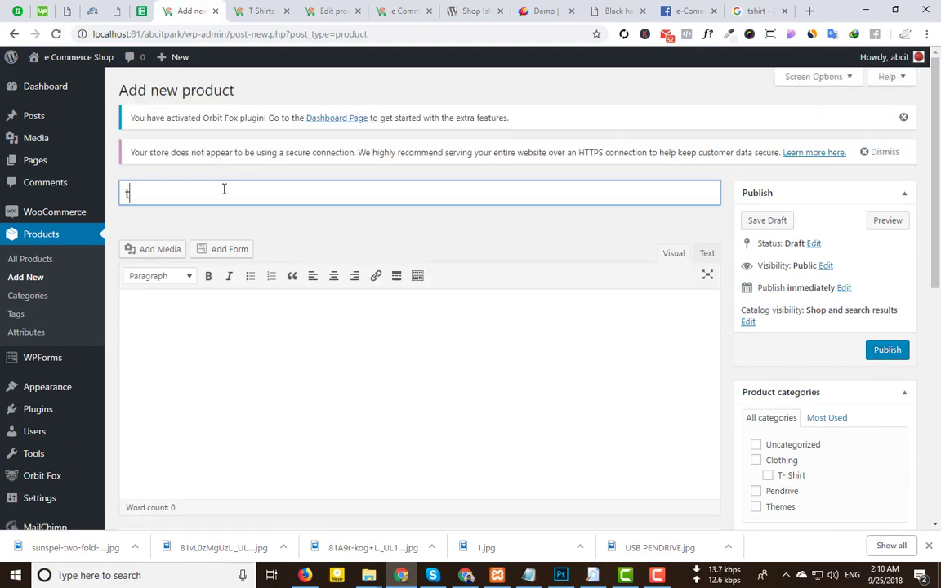
{"action": "left_click", "coordinate": [224, 189]}
{"action": "type", "text": "T Shirts Two"}
Paste the copied "Pellentesque habitant morbi" paragraph as both the main description and the short description of the new product.
{"action": "scroll", "coordinate": [222, 205], "scroll_direction": "down", "scroll_amount": 3}
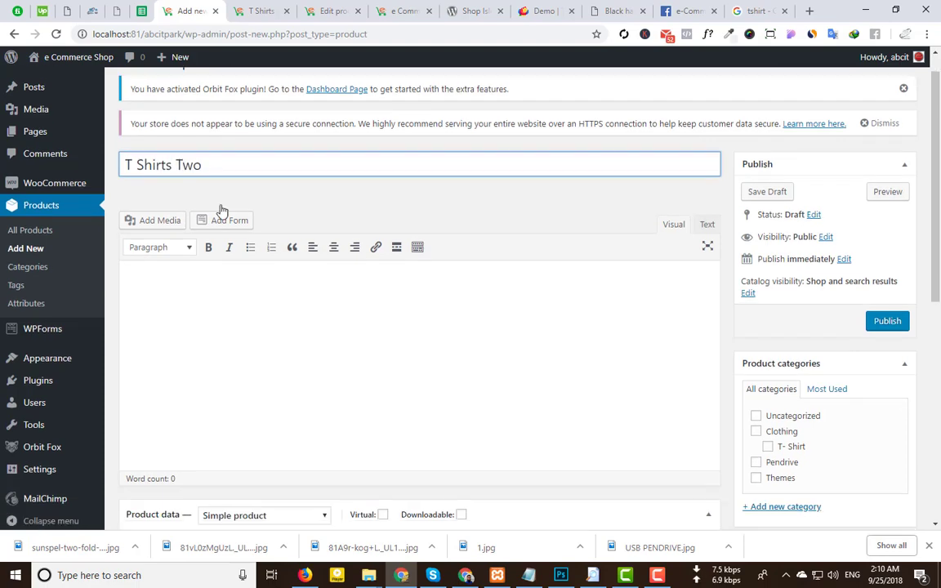
{"action": "left_click", "coordinate": [225, 190]}
{"action": "type", "text": "Pellentesque habitant morbi tristique senectus et netus et malesuada fames ac turpis egestas. Vestibulum tortor quam, feugiat vitae, ultricies eget, tempor sit amet, ante. Donec eu libero sit amet quam egestas semper. Aenean ultricies mi vitae est. Mauris placerat eleifend leo."}
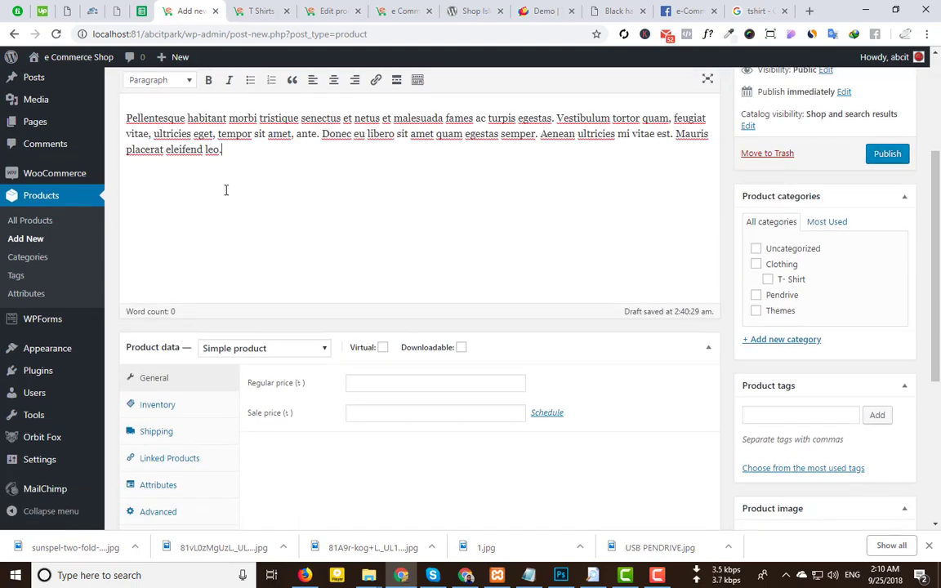
{"action": "scroll", "coordinate": [228, 188], "scroll_direction": "down", "scroll_amount": 4}
{"action": "left_click", "coordinate": [261, 350]}
{"action": "type", "text": "Pellentesque habitant morbi tristique senectus et netus et malesuada fames ac turpis egestas. Vestibulum tortor quam, feugiat vitae, ultricies eget, tempor sit amet, ante. Donec eu libero sit amet quam egestas semper. Aenean ultricies mi vitae est. Mauris placerat eleifend leo."}
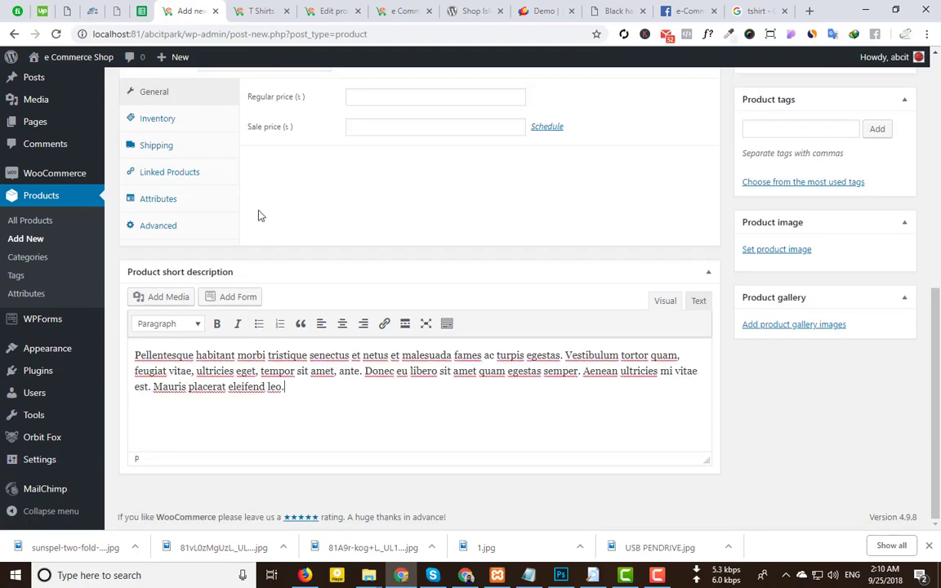
Change the product type to Variable product and set its SKU to 0005.
{"action": "scroll", "coordinate": [258, 212], "scroll_direction": "up", "scroll_amount": 3}
{"action": "left_click", "coordinate": [279, 260]}
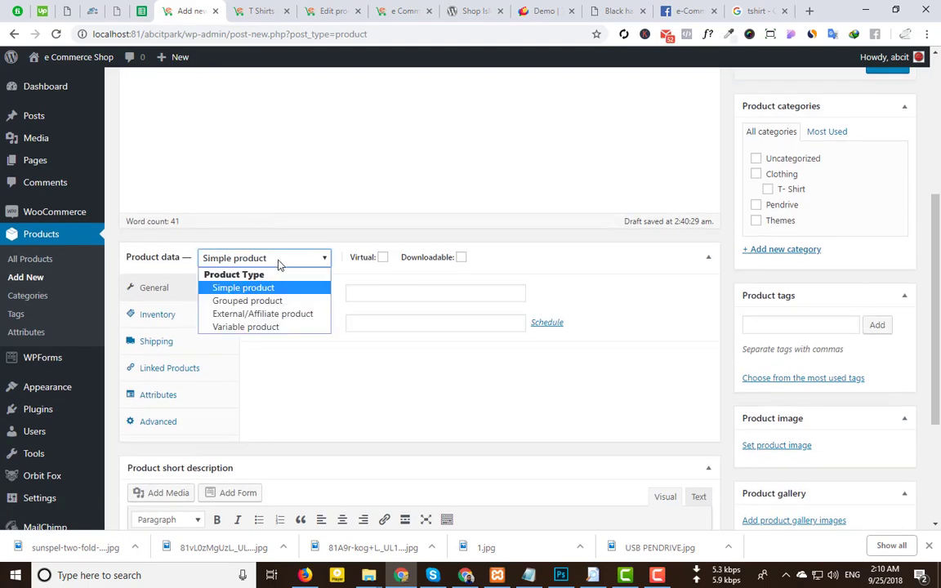
{"action": "left_click", "coordinate": [269, 327]}
{"action": "left_click", "coordinate": [357, 297]}
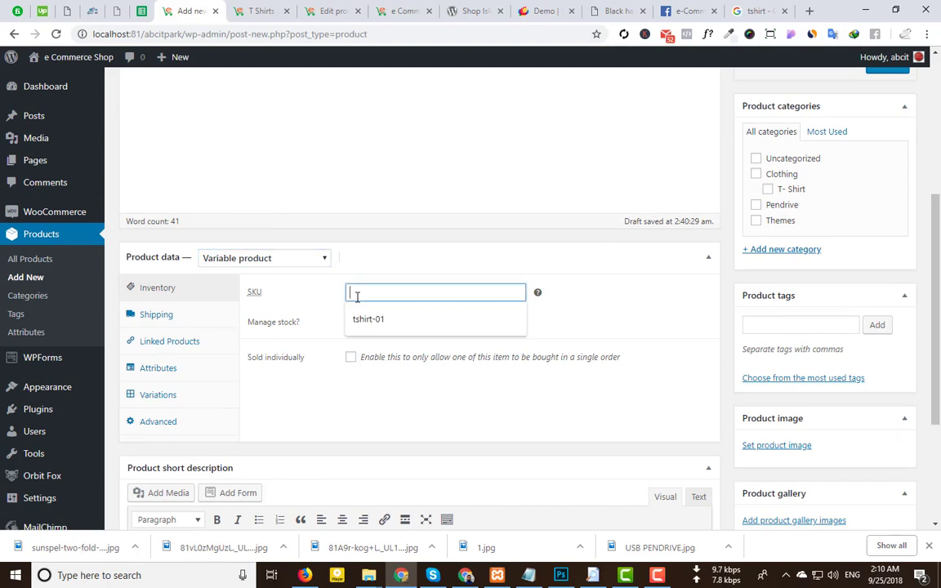
{"action": "type", "text": "4"}
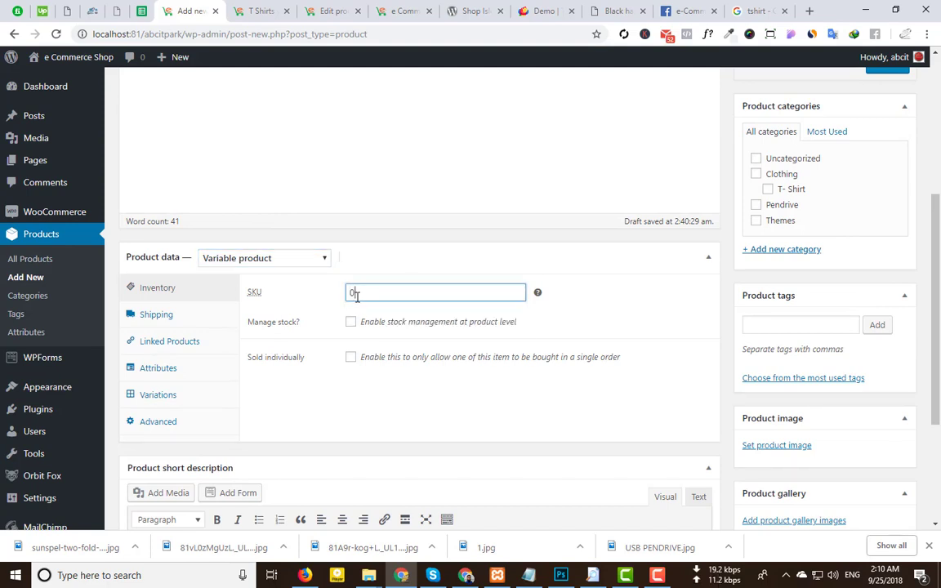
{"action": "scroll", "coordinate": [357, 297], "scroll_direction": "down", "scroll_amount": 1}
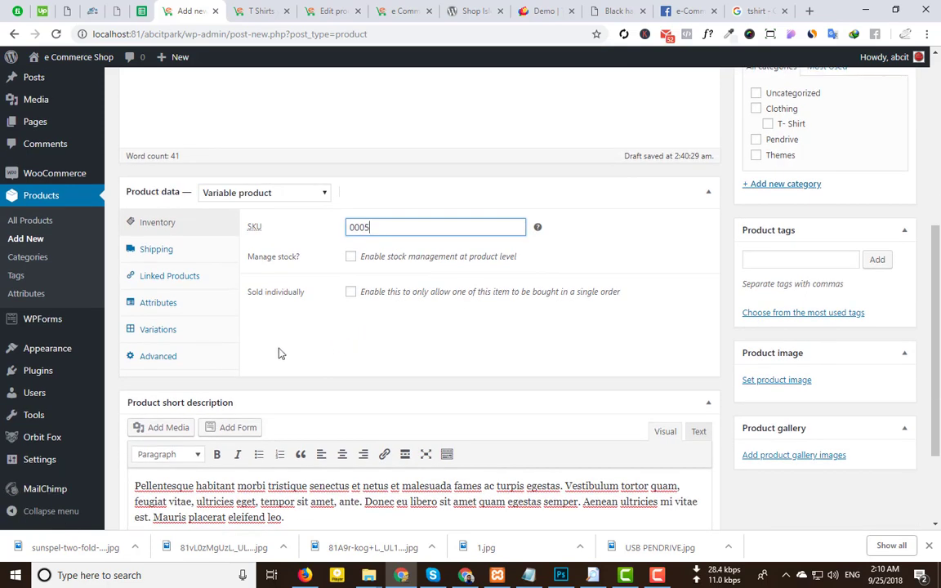
Add a custom product attribute named "Size" to the product.
{"action": "left_click", "coordinate": [182, 312]}
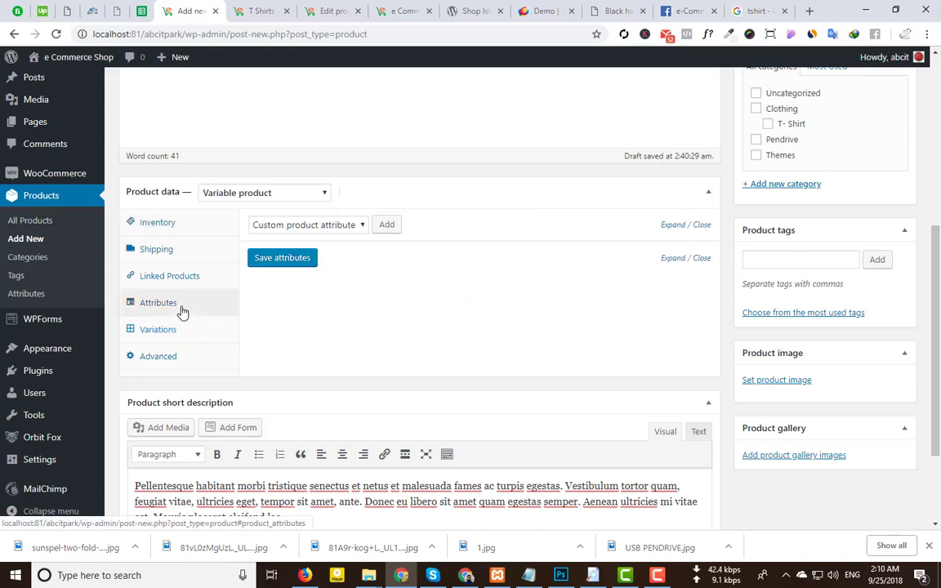
{"action": "left_click", "coordinate": [381, 231]}
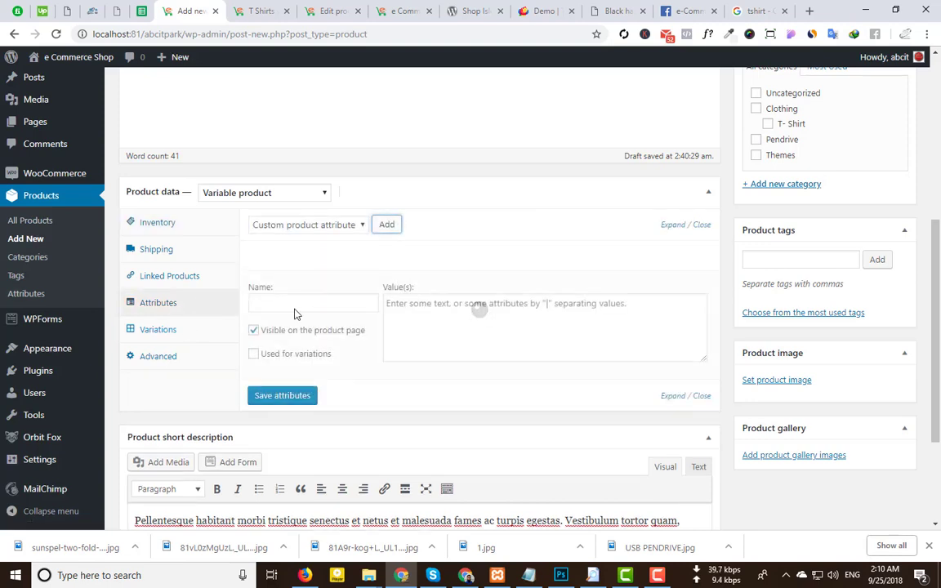
{"action": "left_click", "coordinate": [285, 304]}
{"action": "type", "text": "Colo"}
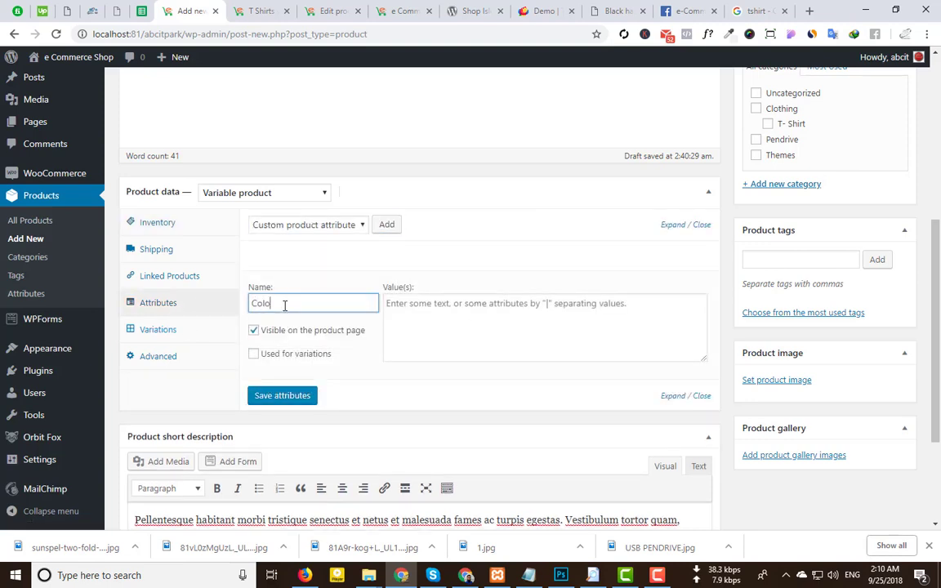
{"action": "type", "text": "r"}
{"action": "double_click", "coordinate": [294, 306]}
{"action": "type", "text": "S"}
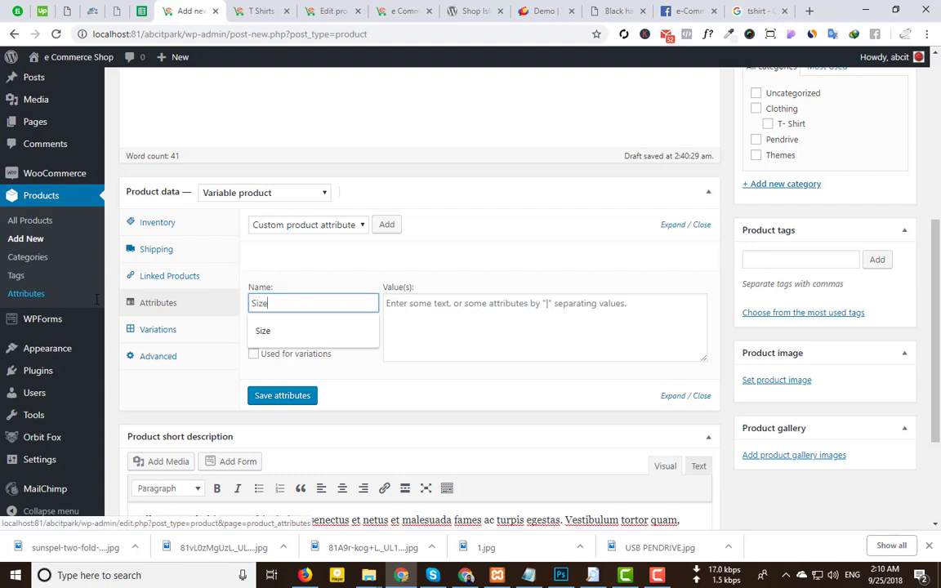
{"action": "type", "text": "ize"}
Enter "S | M | XS | XL" as the Size attribute's values and enable it for variations.
{"action": "left_click", "coordinate": [412, 309]}
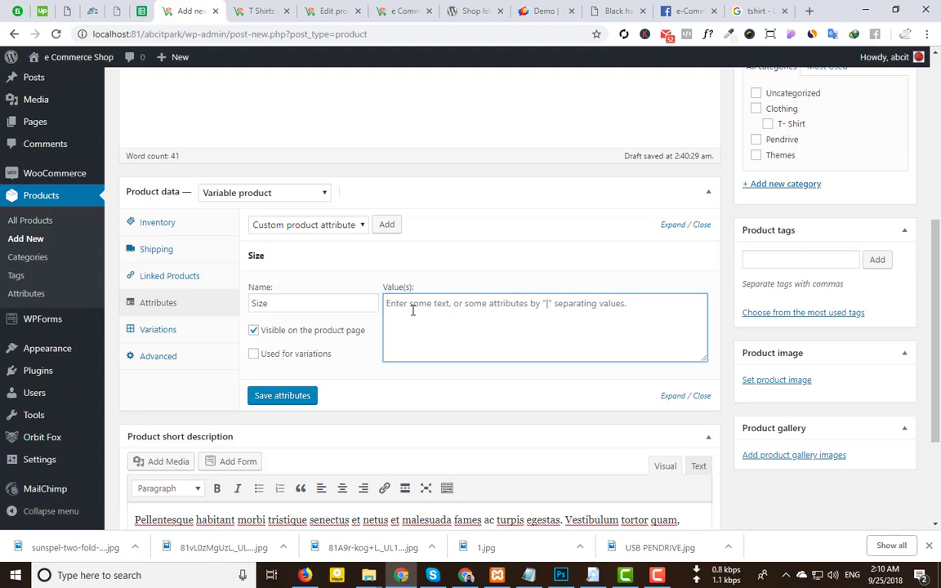
{"action": "type", "text": "S | M | X |XL"}
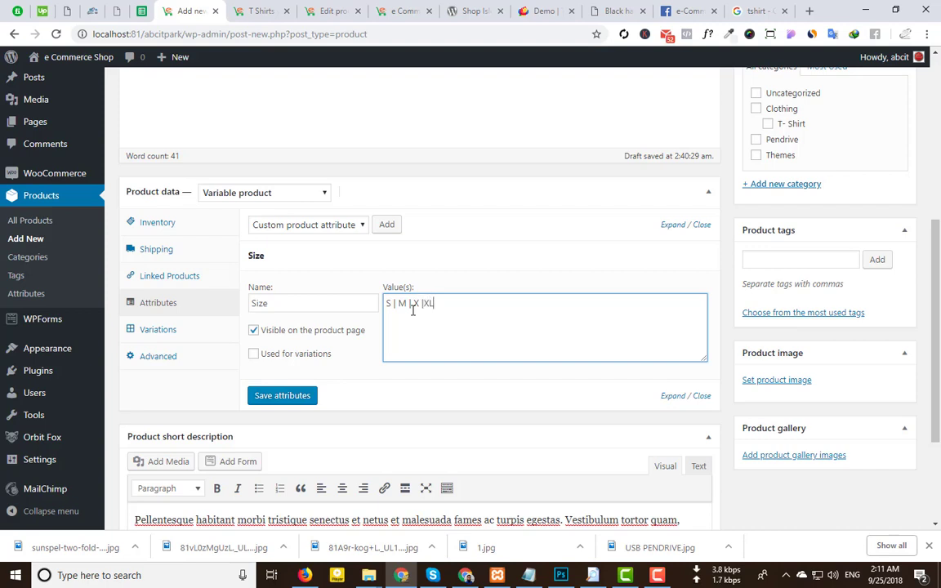
{"action": "type", "text": "s"}
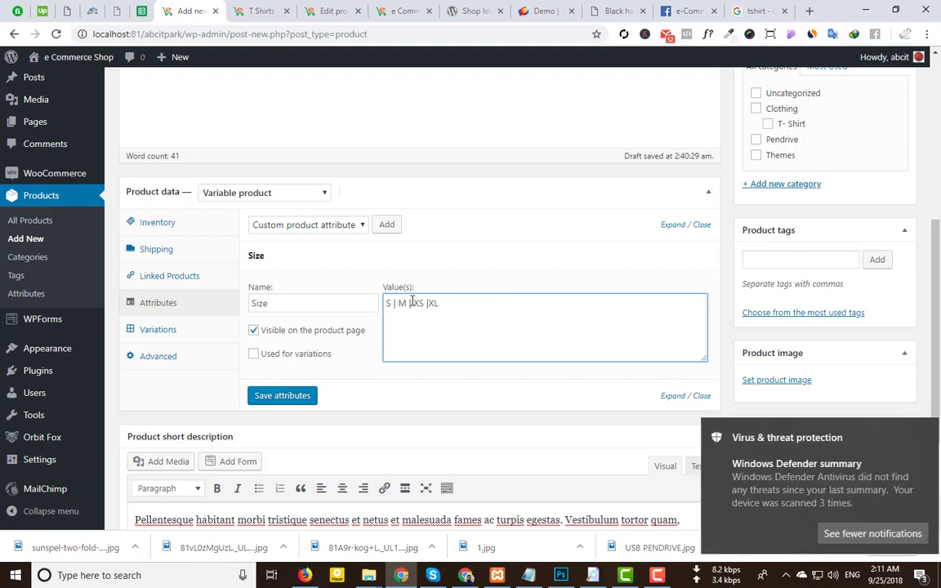
{"action": "left_click", "coordinate": [918, 431]}
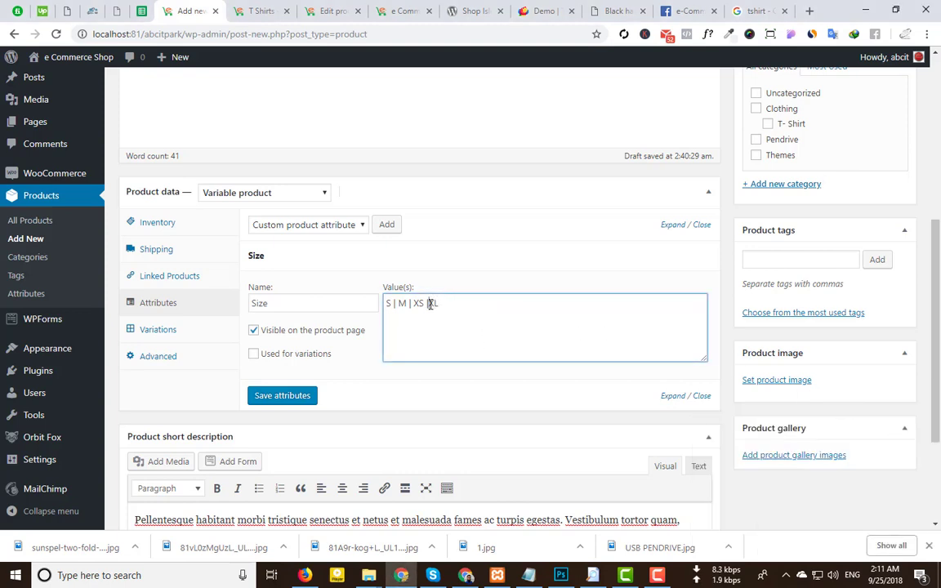
{"action": "left_click", "coordinate": [254, 354]}
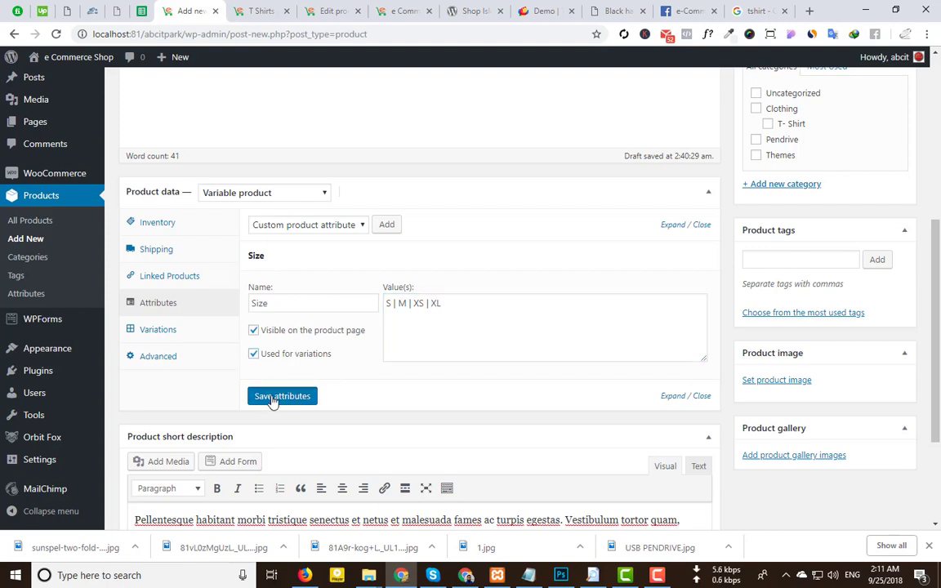
Save the Size attribute and add a second custom attribute named "Color" with the values "Red | Black | Blue".
{"action": "left_click", "coordinate": [273, 397]}
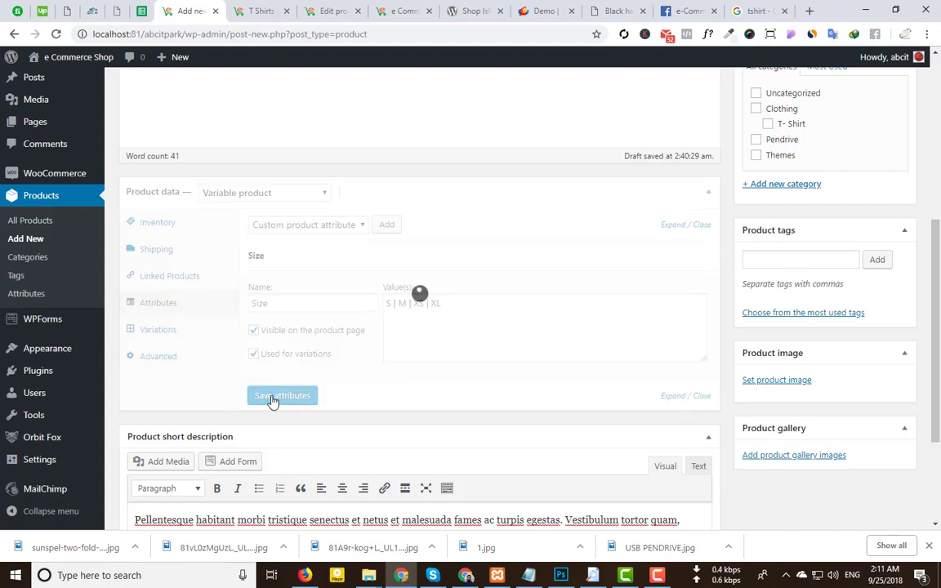
{"action": "left_click", "coordinate": [386, 224]}
{"action": "left_click", "coordinate": [263, 441]}
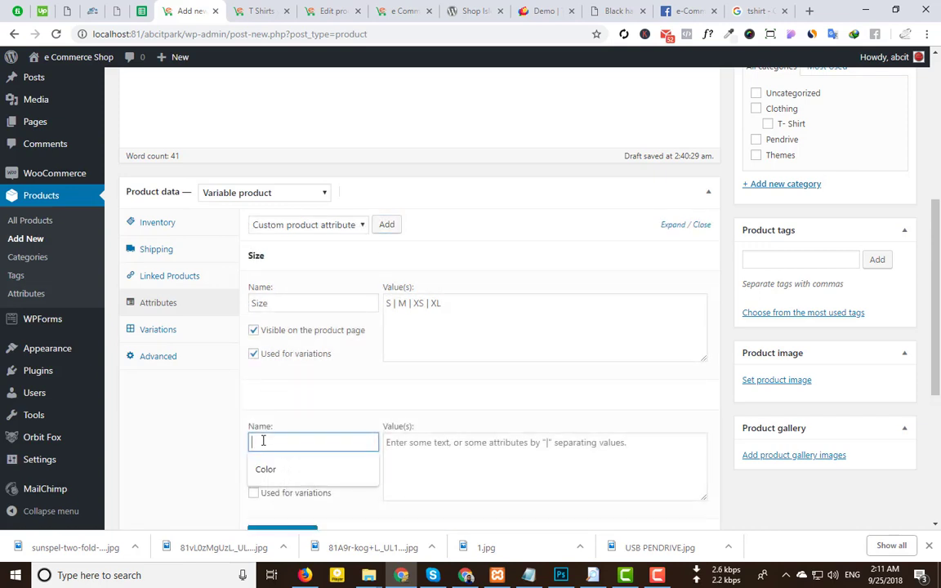
{"action": "type", "text": "Color"}
{"action": "left_click", "coordinate": [440, 456]}
{"action": "type", "text": "Red | Black | Blue"}
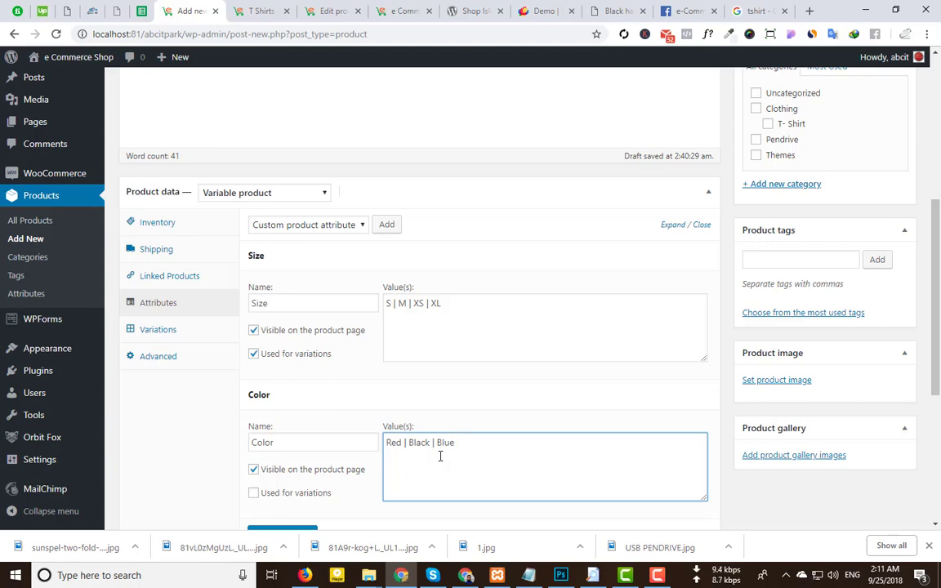
Enable the Color attribute for variations and save the product attributes.
{"action": "scroll", "coordinate": [523, 417], "scroll_direction": "down", "scroll_amount": 3}
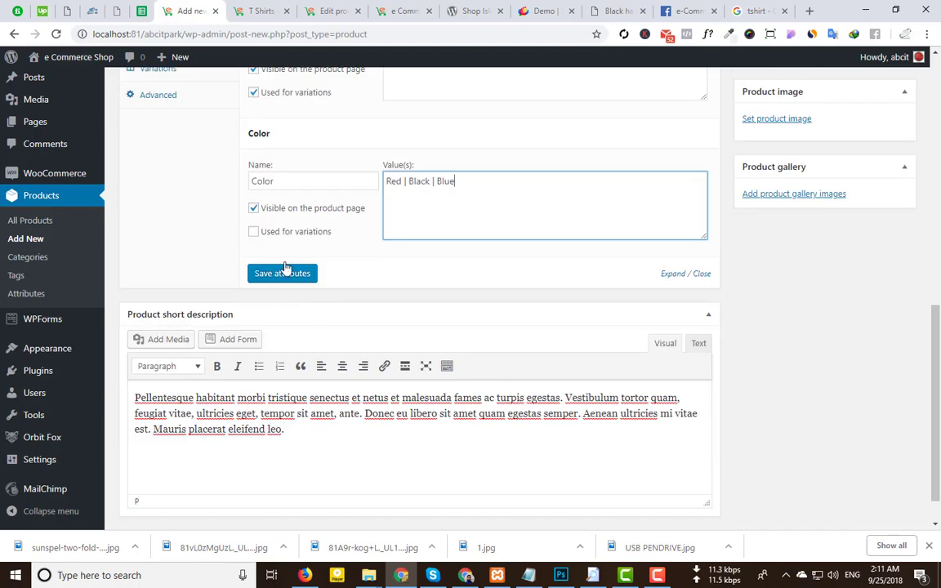
{"action": "left_click", "coordinate": [254, 232]}
{"action": "scroll", "coordinate": [258, 236], "scroll_direction": "up", "scroll_amount": 2}
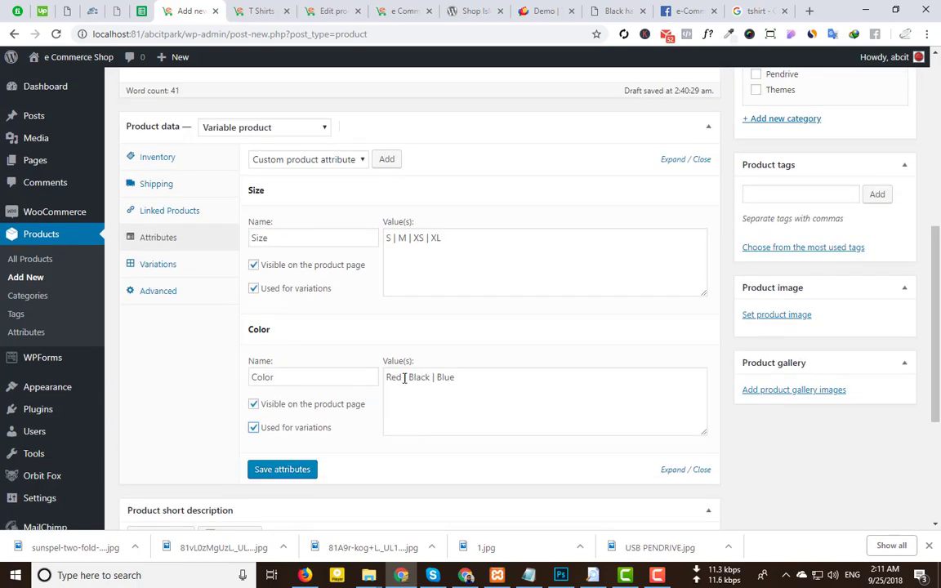
{"action": "left_click_drag", "start_coordinate": [404, 378], "coordinate": [391, 377]}
{"action": "left_click_drag", "start_coordinate": [441, 239], "coordinate": [382, 232]}
{"action": "left_click_drag", "start_coordinate": [457, 378], "coordinate": [402, 377]}
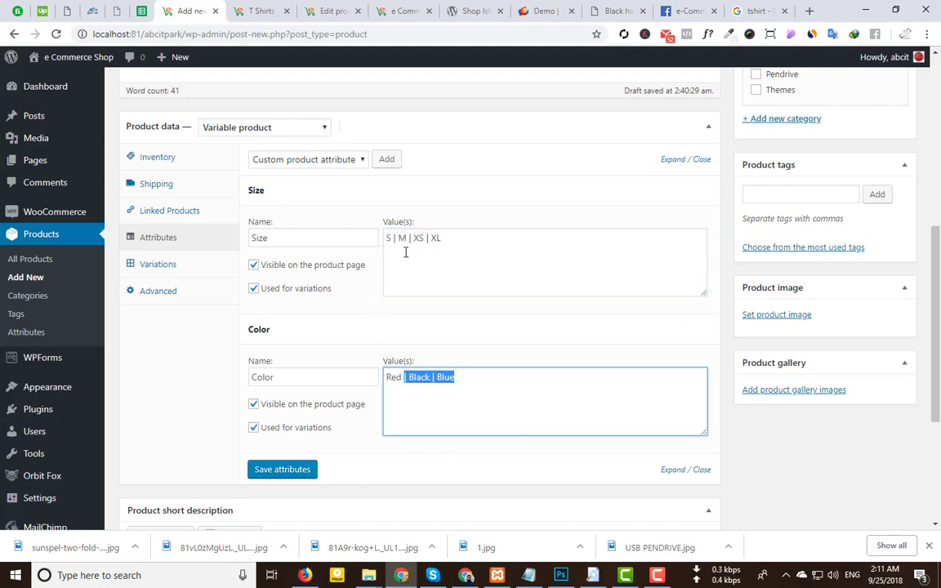
{"action": "key", "text": "ctrl+a"}
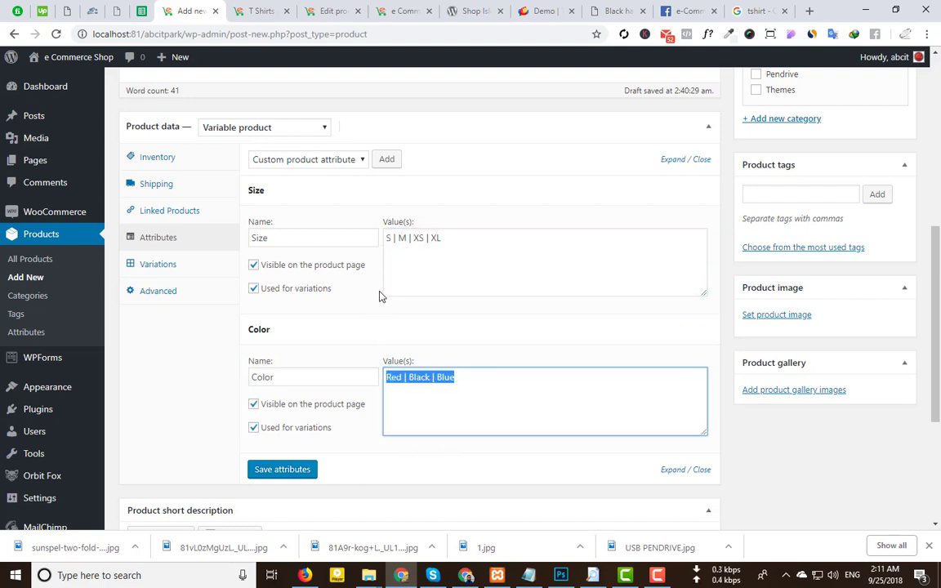
{"action": "left_click", "coordinate": [398, 377]}
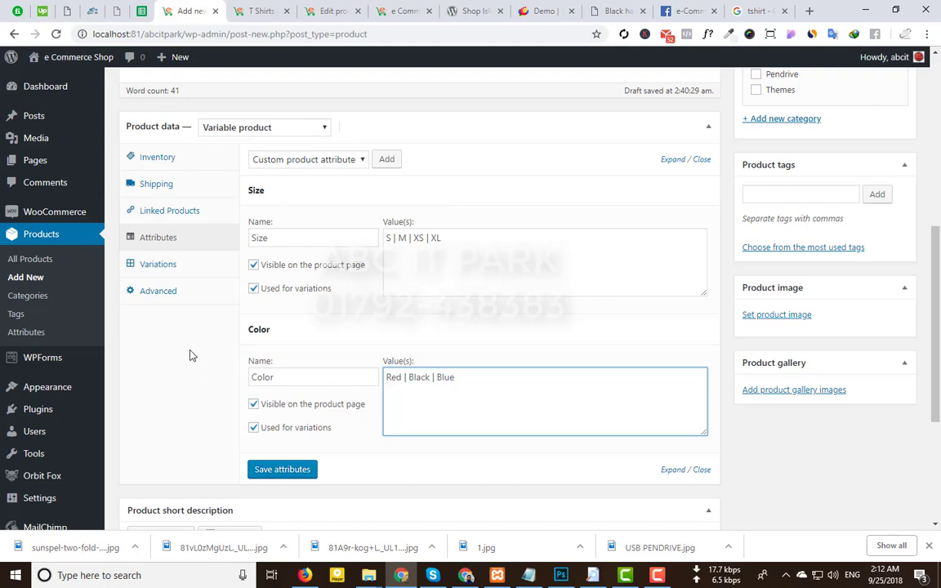
{"action": "left_click", "coordinate": [280, 472]}
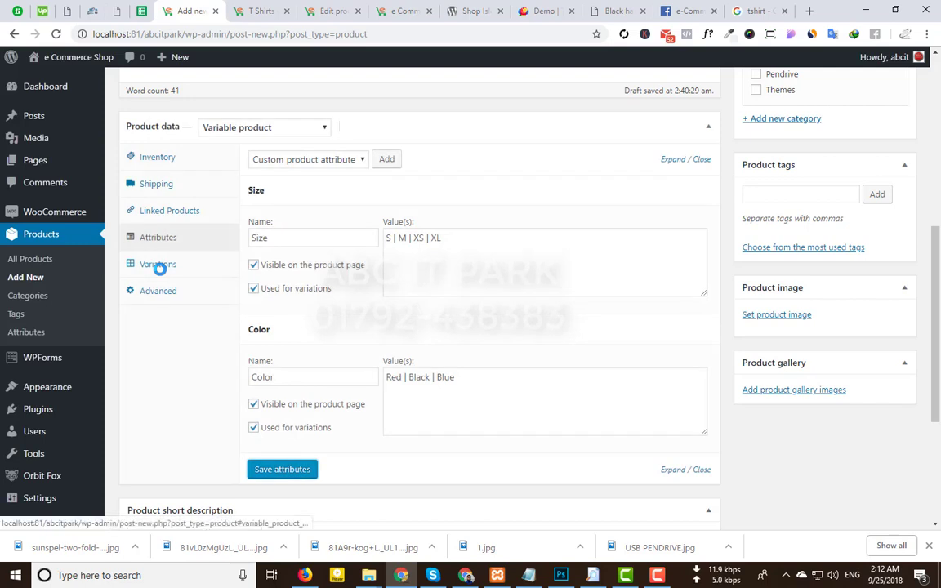
Generate the product's variations from all Size and Color attribute combinations.
{"action": "left_click", "coordinate": [160, 269]}
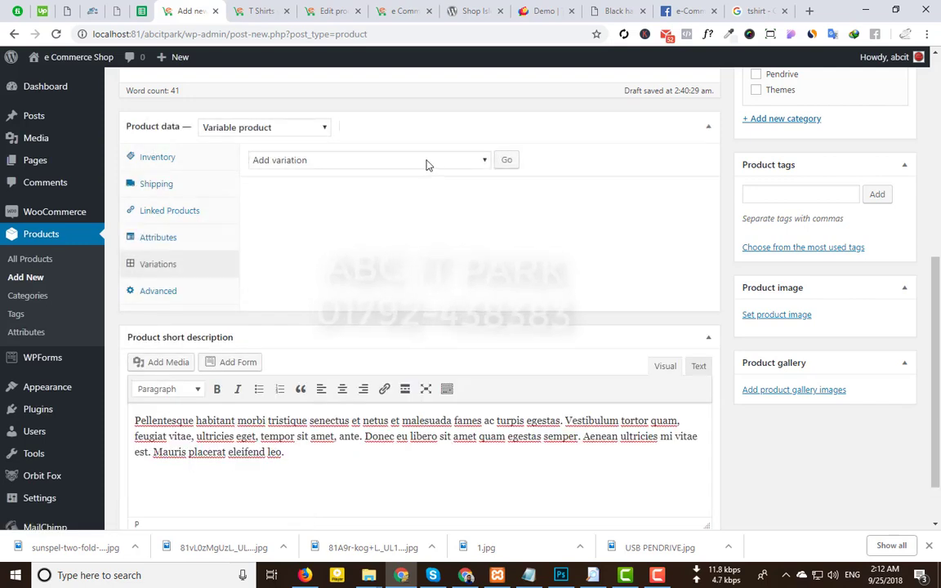
{"action": "left_click", "coordinate": [428, 161]}
{"action": "left_click", "coordinate": [343, 193]}
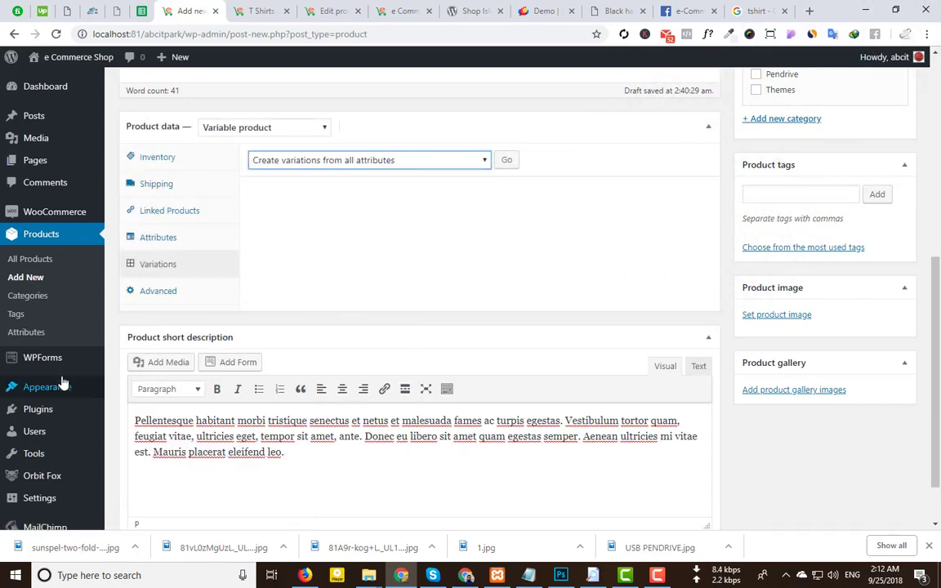
{"action": "left_click", "coordinate": [507, 161]}
{"action": "left_click", "coordinate": [536, 135]}
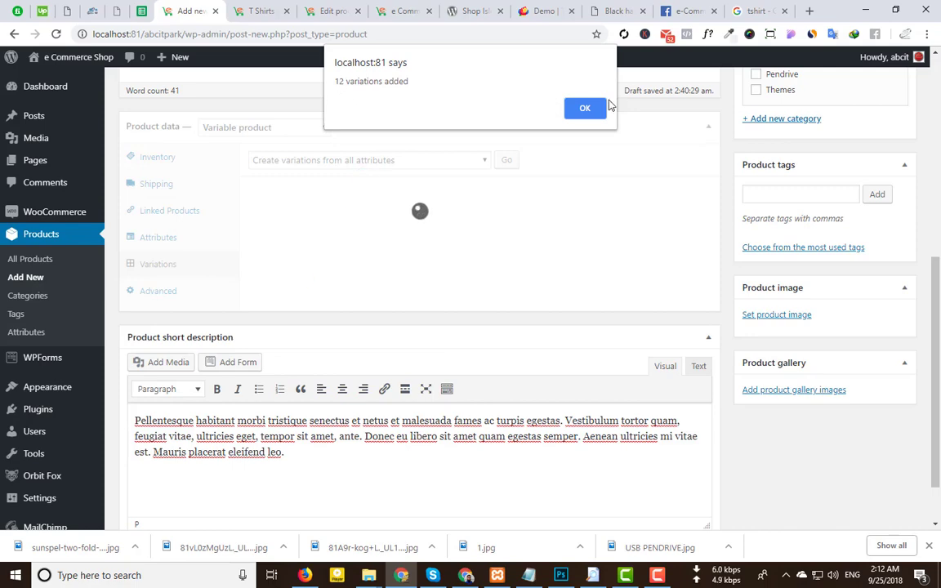
{"action": "left_click", "coordinate": [580, 108]}
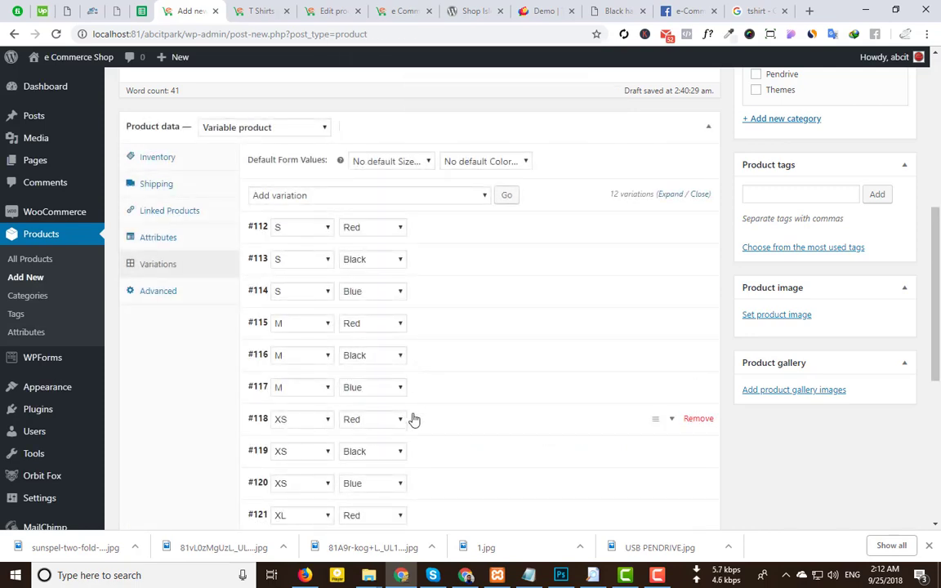
Review the list of generated size and color variations and inspect the detail fields of the S Red variation.
{"action": "scroll", "coordinate": [414, 419], "scroll_direction": "down", "scroll_amount": 3}
{"action": "scroll", "coordinate": [413, 416], "scroll_direction": "up", "scroll_amount": 3}
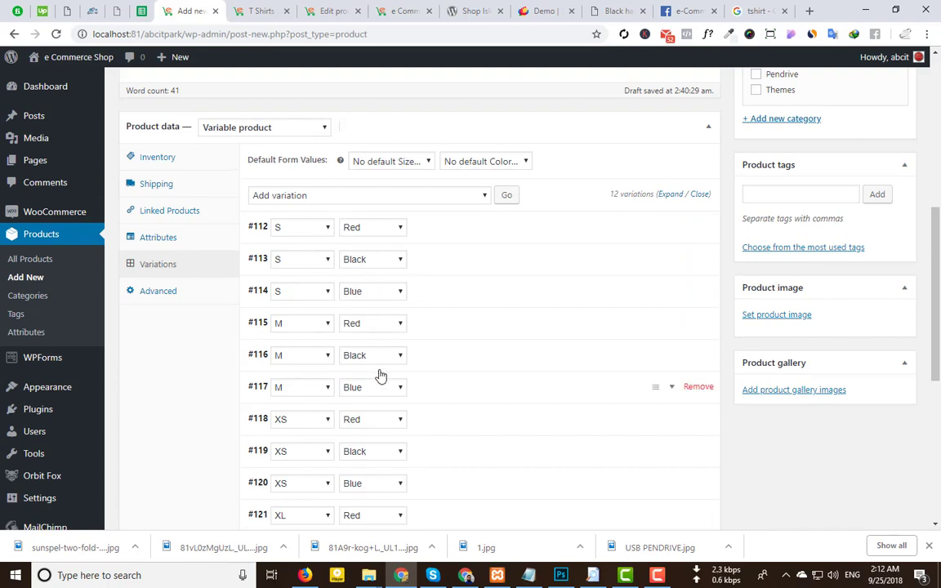
{"action": "scroll", "coordinate": [316, 393], "scroll_direction": "down", "scroll_amount": 3}
{"action": "scroll", "coordinate": [312, 386], "scroll_direction": "up", "scroll_amount": 3}
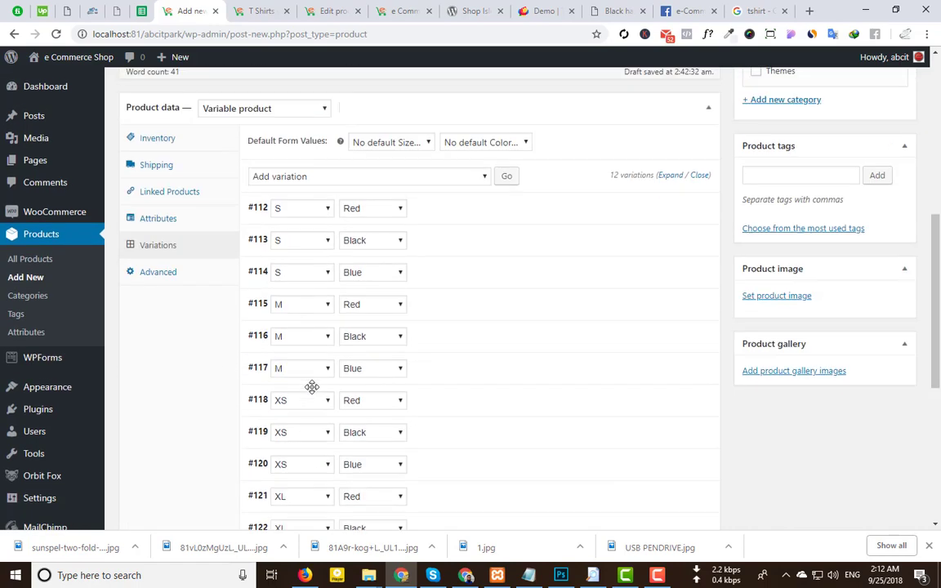
{"action": "scroll", "coordinate": [311, 387], "scroll_direction": "up", "scroll_amount": 2}
{"action": "left_click", "coordinate": [448, 360]}
{"action": "scroll", "coordinate": [458, 389], "scroll_direction": "down", "scroll_amount": 2}
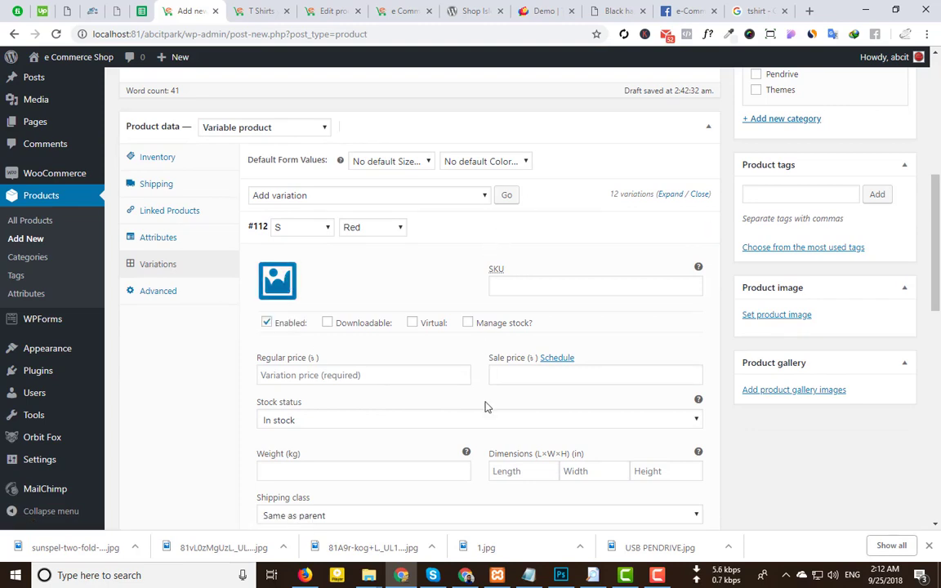
{"action": "scroll", "coordinate": [498, 384], "scroll_direction": "up", "scroll_amount": 1}
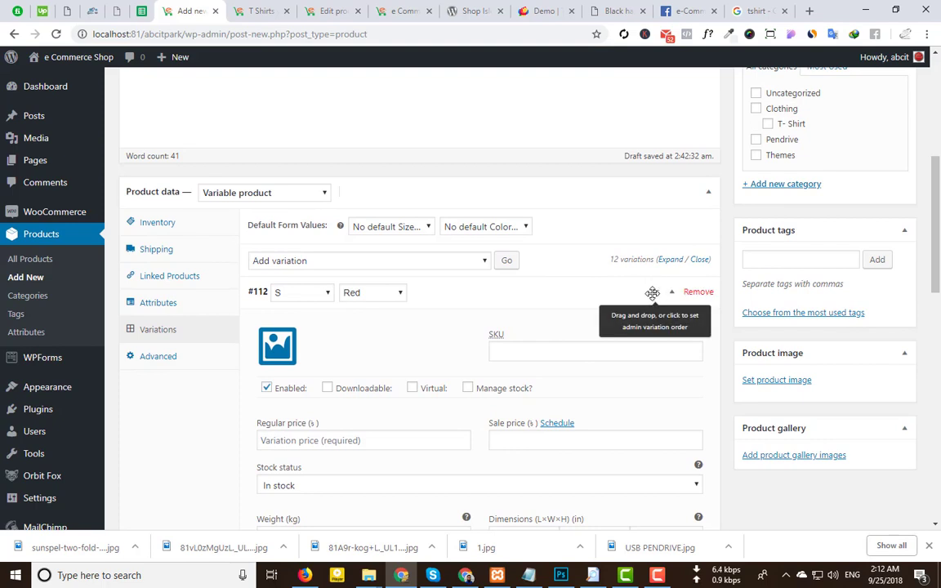
{"action": "left_click", "coordinate": [486, 285]}
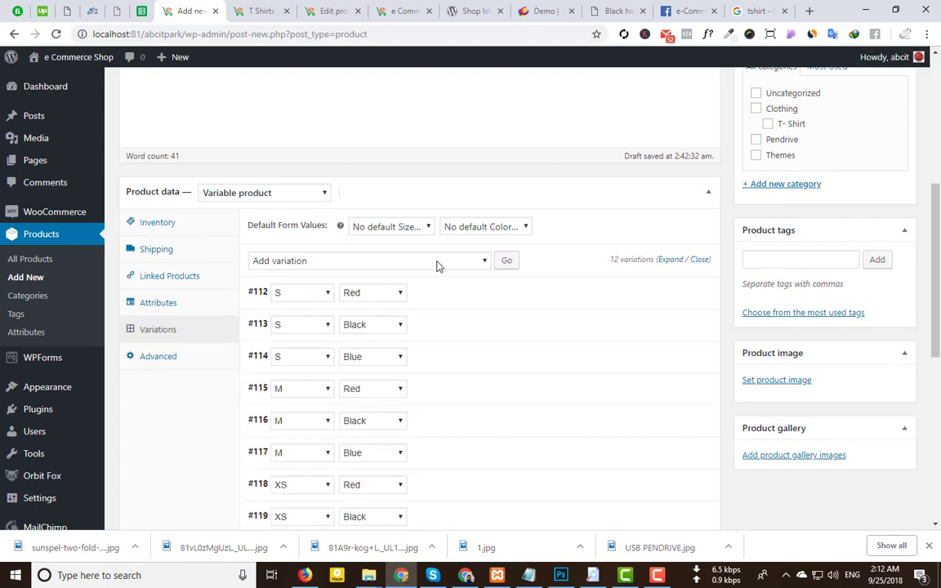
Bulk-toggle "Manage stock" for all variations and set their stock quantity to 50.
{"action": "left_click", "coordinate": [437, 263]}
{"action": "left_click", "coordinate": [326, 488]}
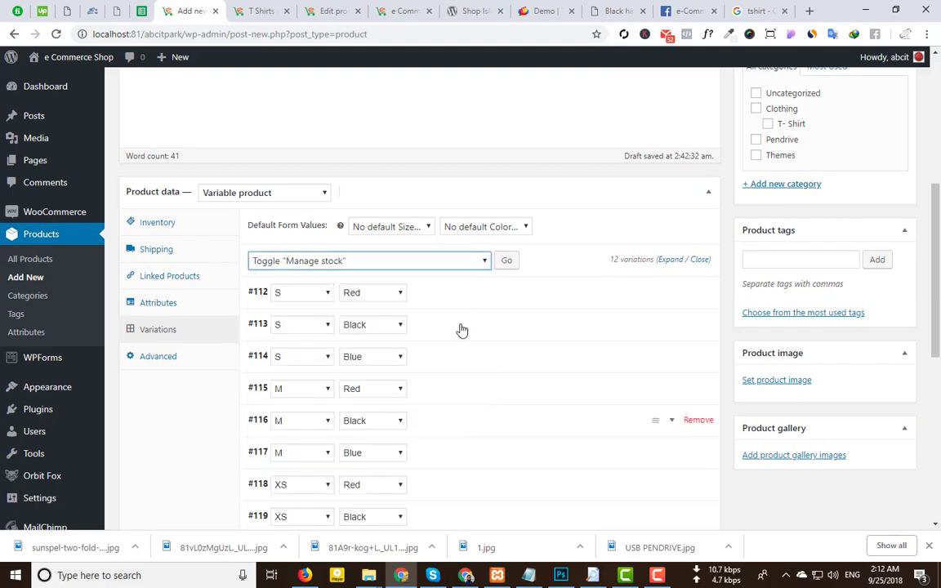
{"action": "left_click", "coordinate": [500, 262]}
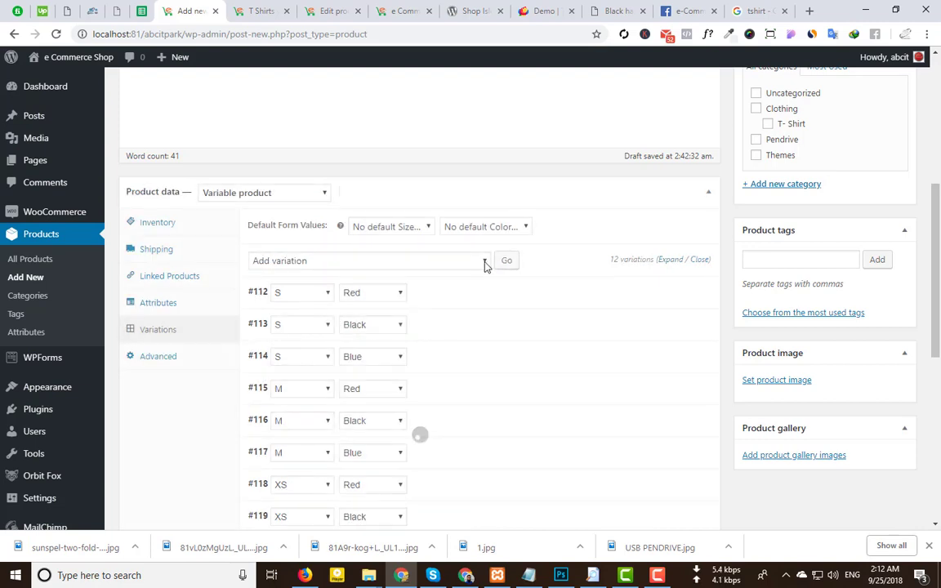
{"action": "left_click", "coordinate": [484, 263]}
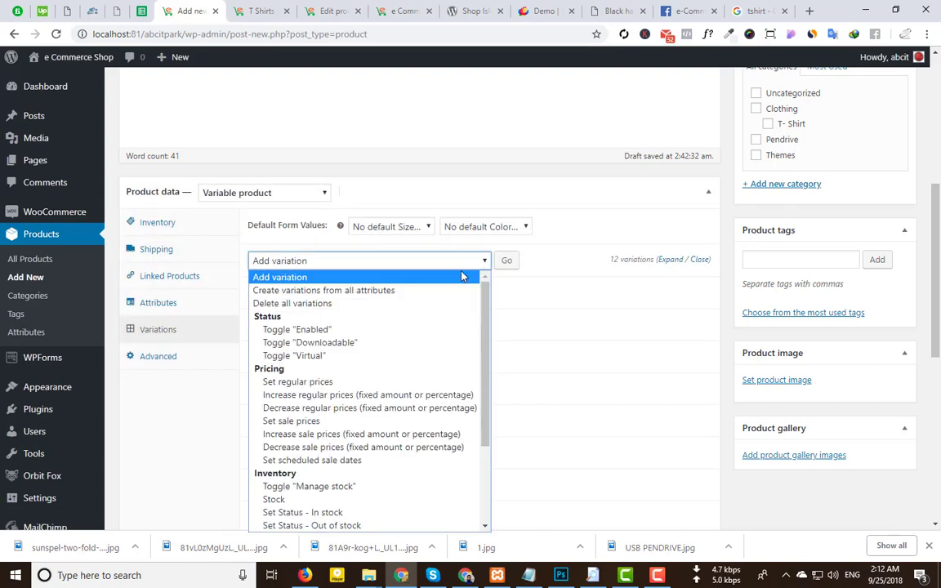
{"action": "left_click", "coordinate": [276, 499]}
{"action": "left_click", "coordinate": [507, 266]}
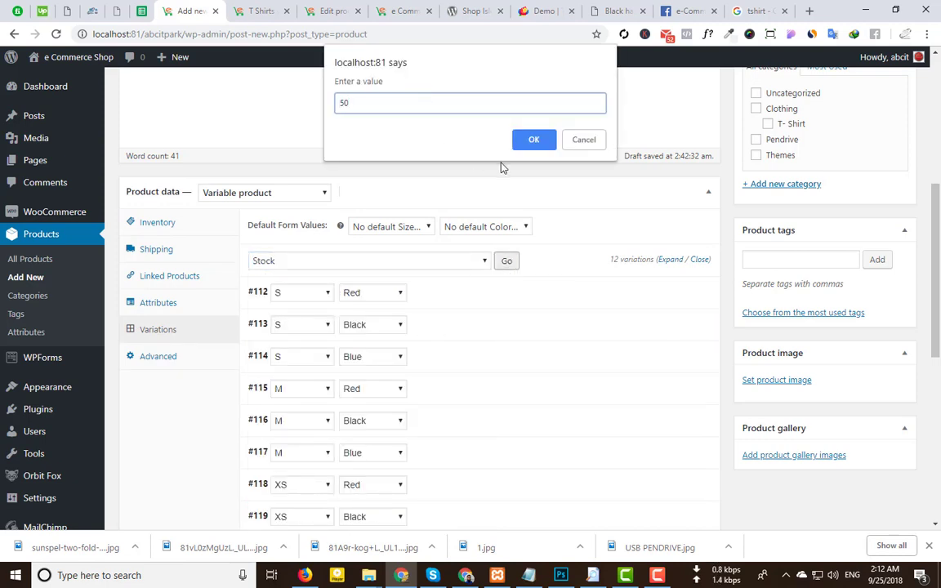
{"action": "left_click", "coordinate": [533, 140]}
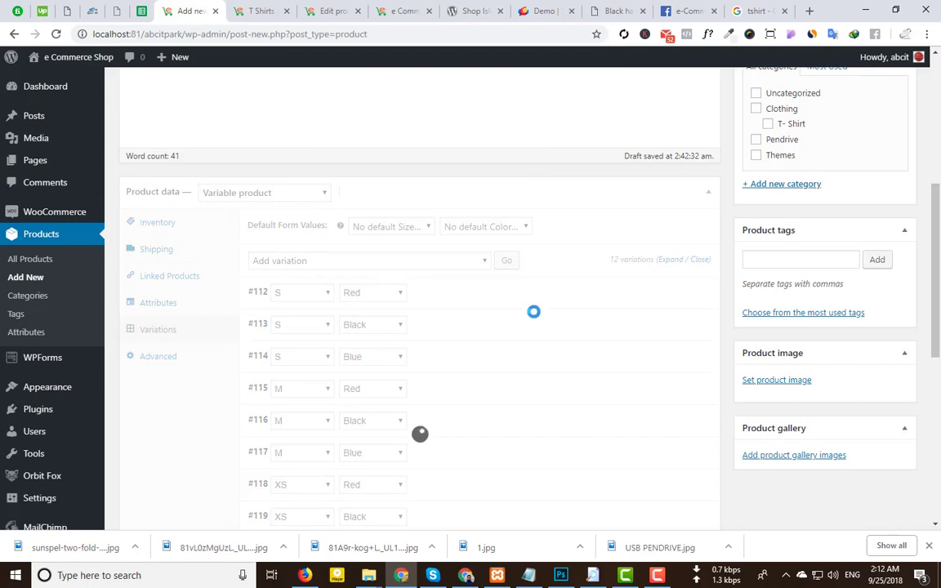
Check the stock settings in the details of the S Red and S Black variations.
{"action": "scroll", "coordinate": [420, 434], "scroll_direction": "down", "scroll_amount": 1}
{"action": "left_click", "coordinate": [453, 228]}
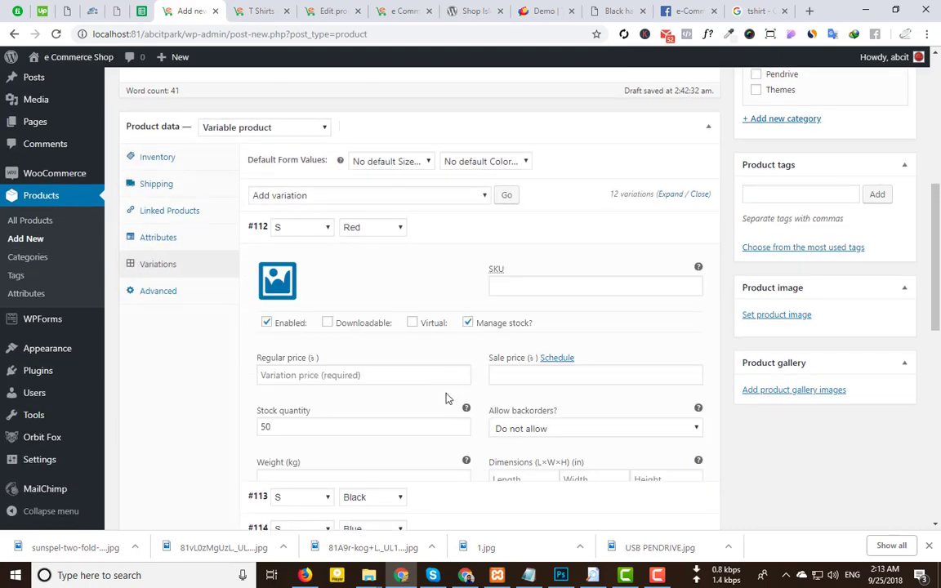
{"action": "scroll", "coordinate": [446, 398], "scroll_direction": "down", "scroll_amount": 2}
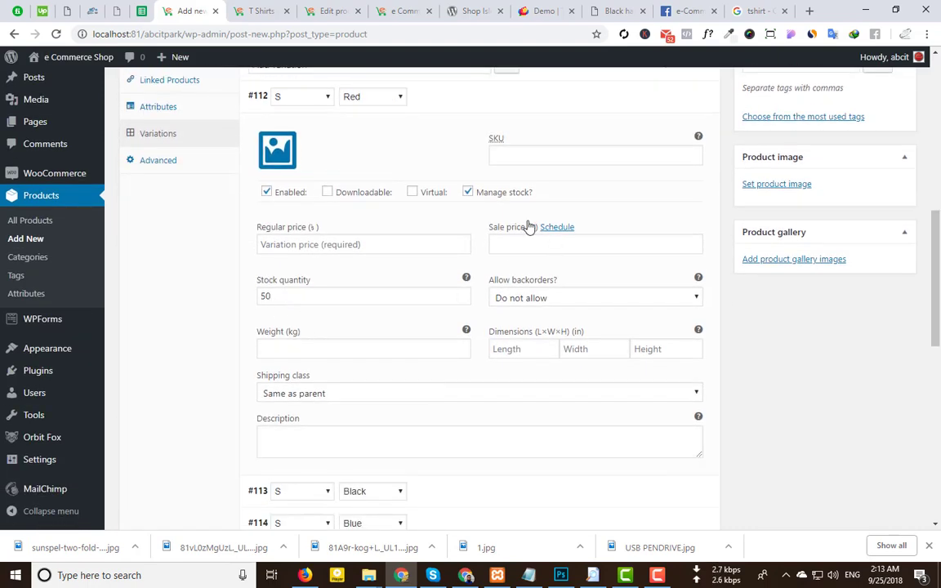
{"action": "scroll", "coordinate": [343, 511], "scroll_direction": "down", "scroll_amount": 4}
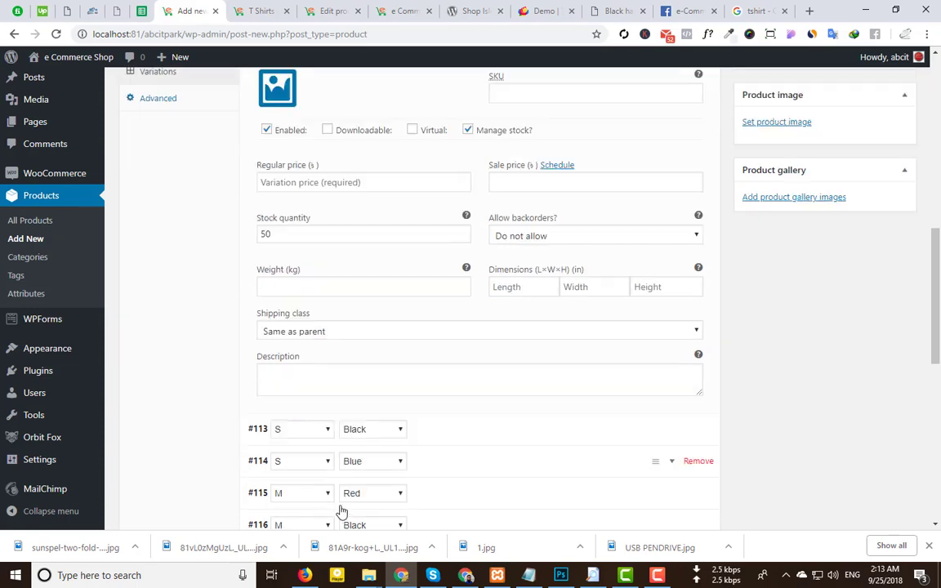
{"action": "left_click", "coordinate": [416, 230]}
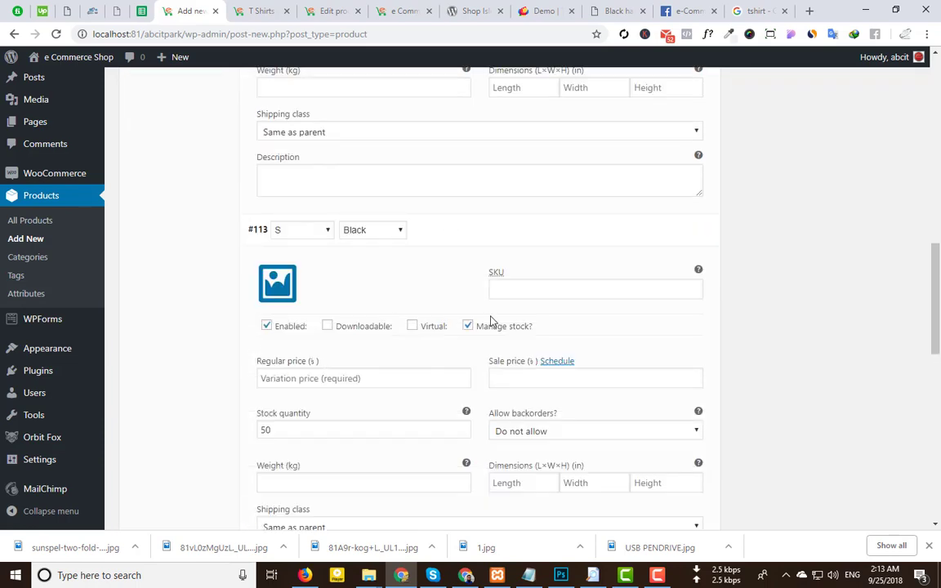
{"action": "scroll", "coordinate": [491, 321], "scroll_direction": "up", "scroll_amount": 10}
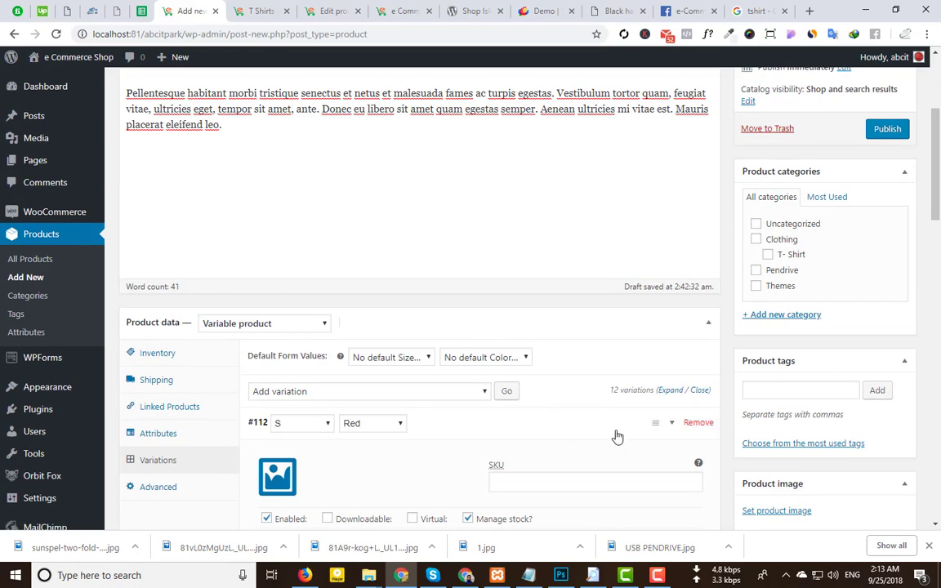
{"action": "left_click", "coordinate": [605, 434]}
Bulk-set the regular price of all variations to 250 and check it in the M Red variation.
{"action": "left_click", "coordinate": [462, 397]}
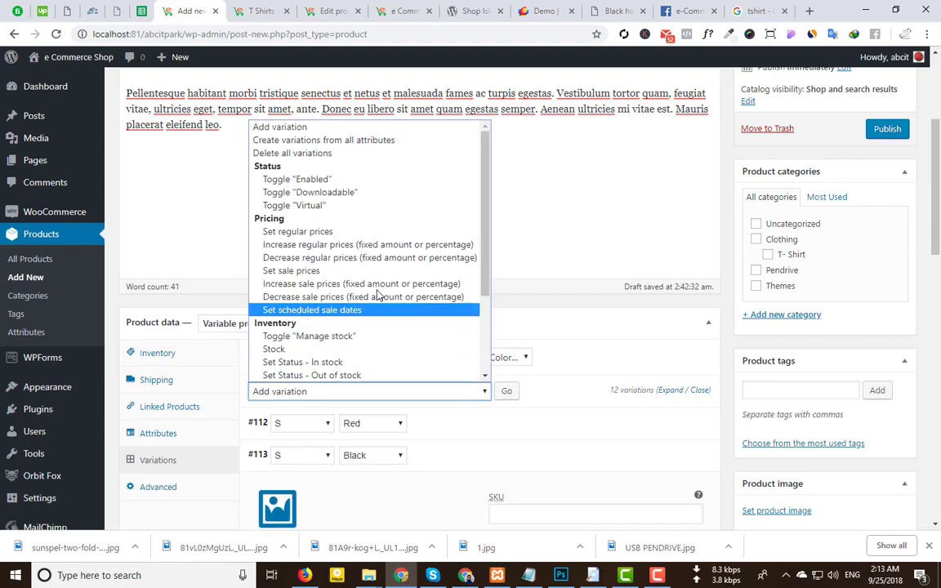
{"action": "left_click", "coordinate": [347, 233]}
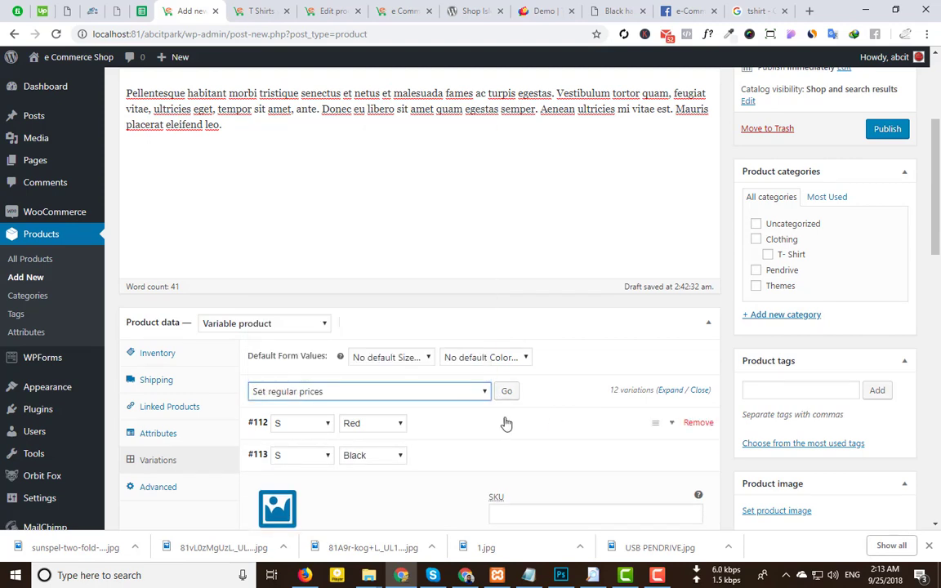
{"action": "left_click", "coordinate": [506, 393]}
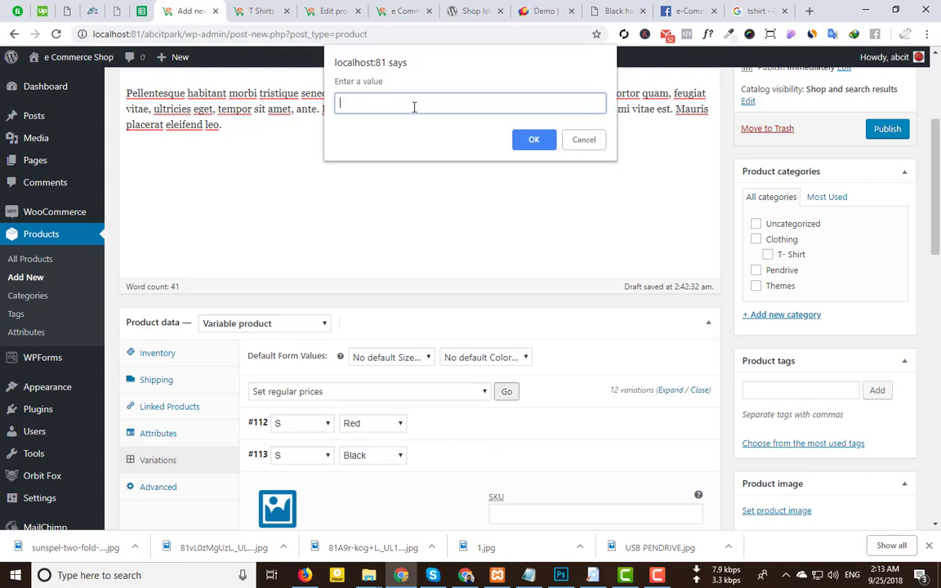
{"action": "left_click", "coordinate": [531, 138]}
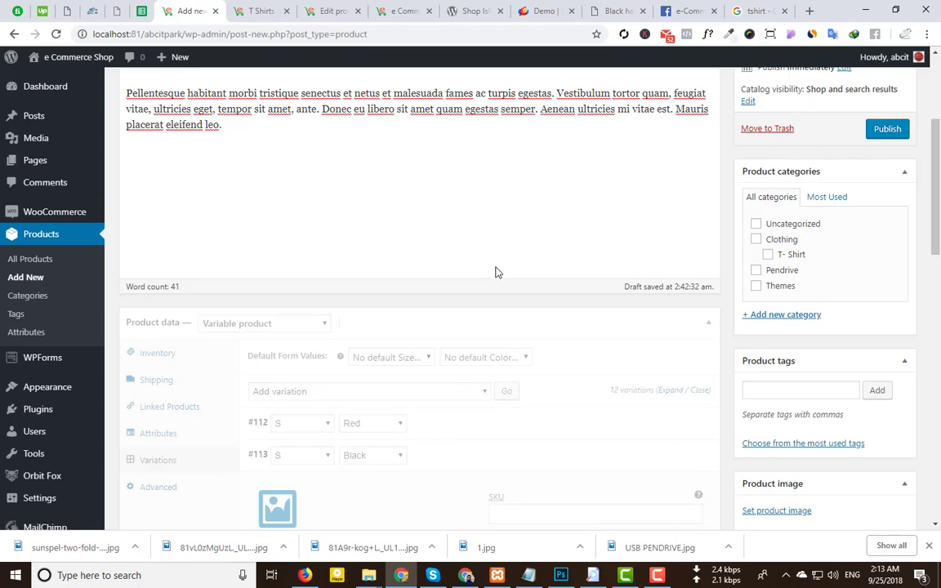
{"action": "scroll", "coordinate": [492, 400], "scroll_direction": "down", "scroll_amount": 4}
{"action": "left_click", "coordinate": [464, 327]}
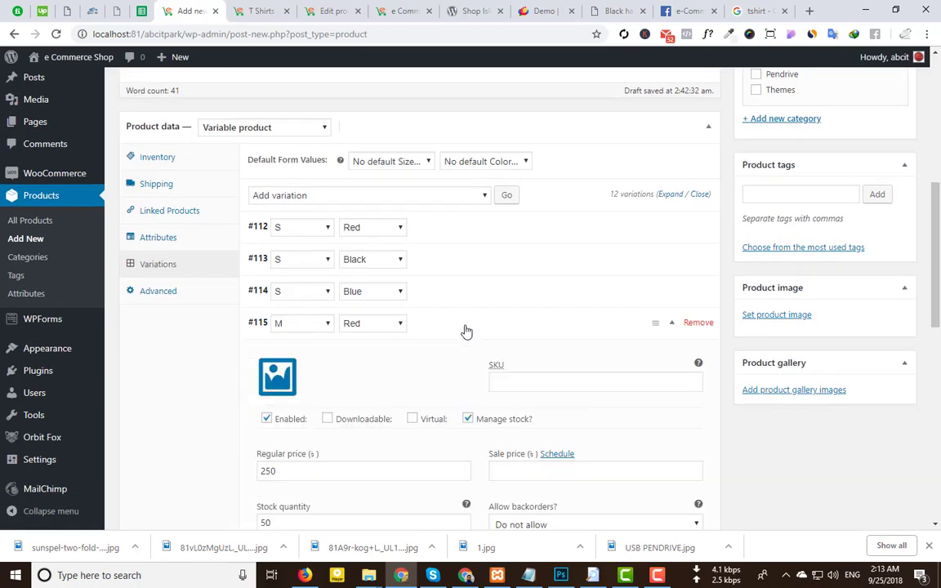
{"action": "scroll", "coordinate": [251, 358], "scroll_direction": "down", "scroll_amount": 3}
{"action": "scroll", "coordinate": [378, 319], "scroll_direction": "up", "scroll_amount": 3}
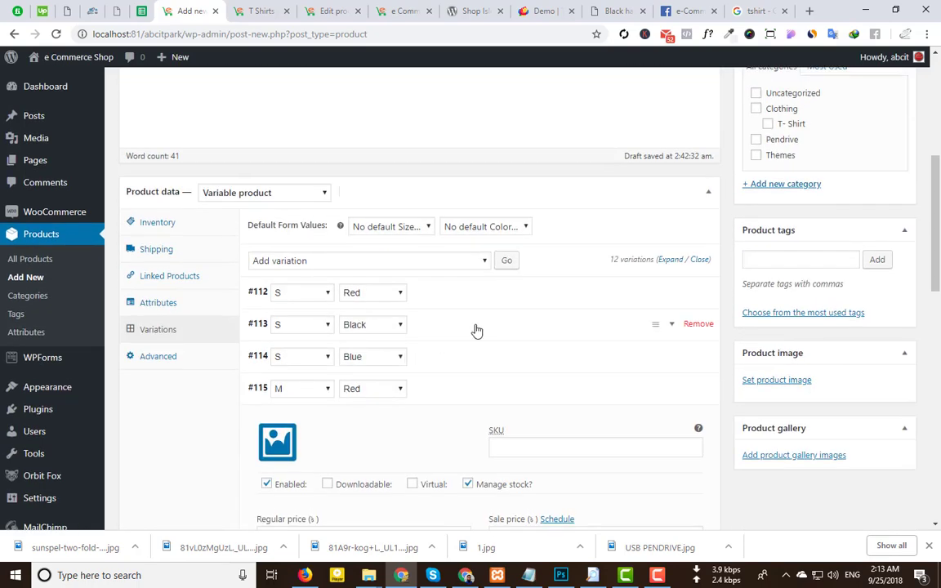
{"action": "left_click", "coordinate": [530, 398]}
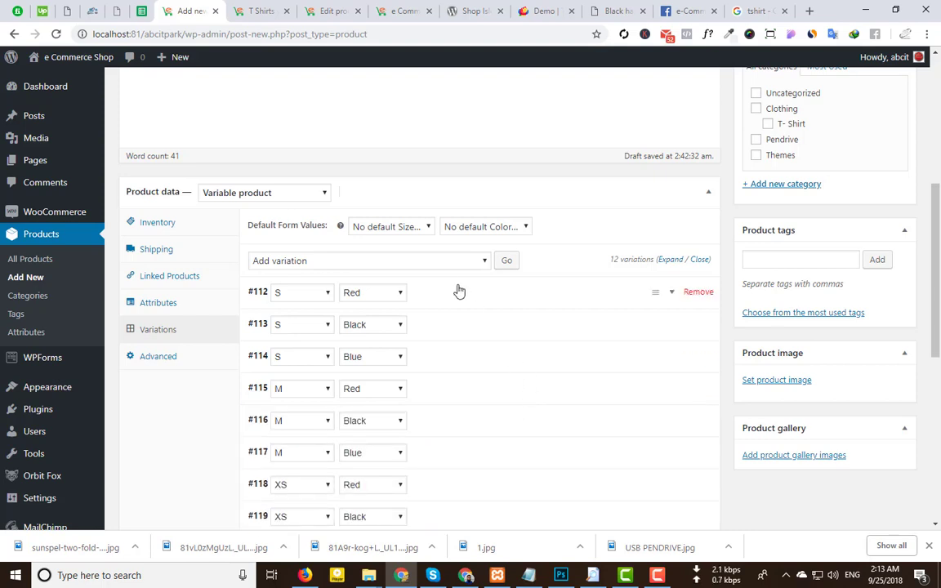
Bulk-set the sale price of all variations to 200.
{"action": "left_click", "coordinate": [482, 263]}
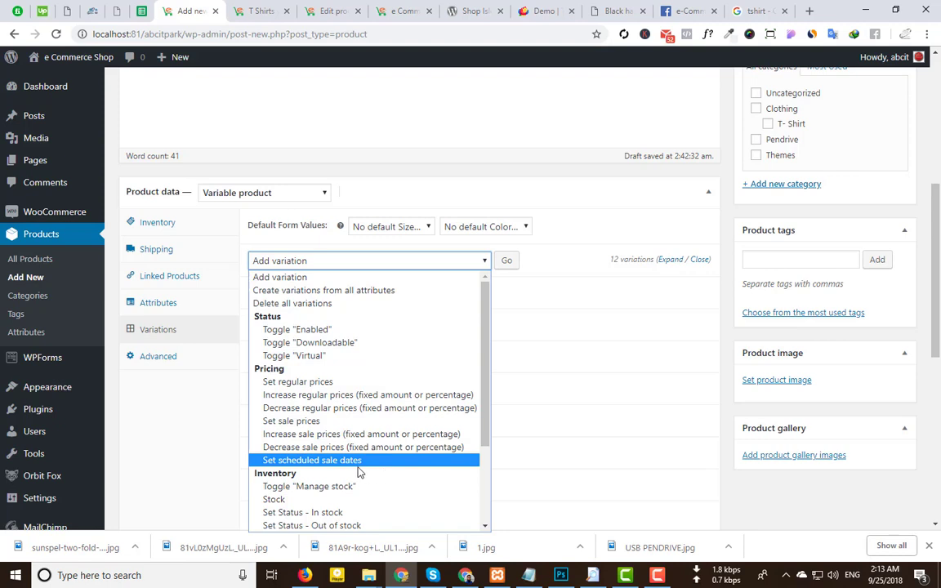
{"action": "left_click", "coordinate": [323, 421]}
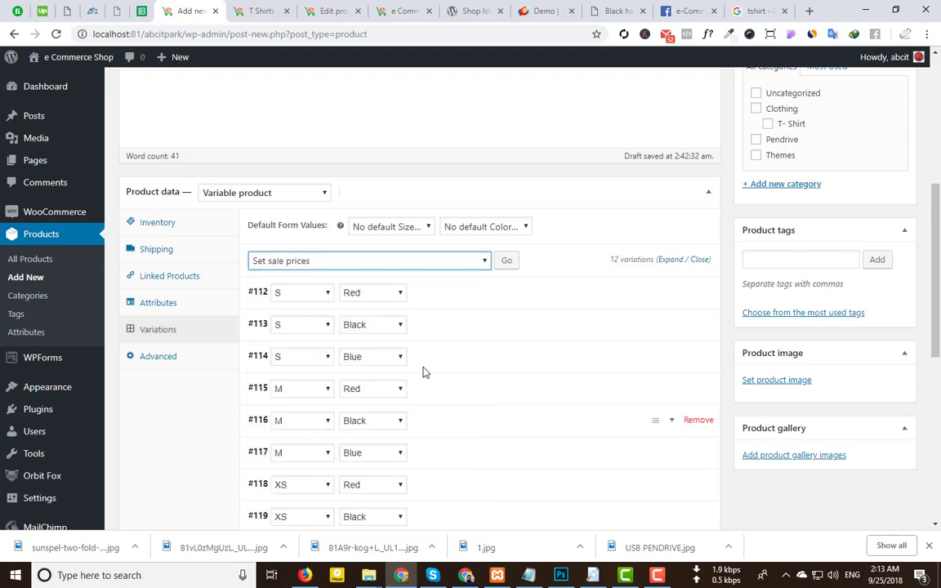
{"action": "left_click", "coordinate": [505, 262]}
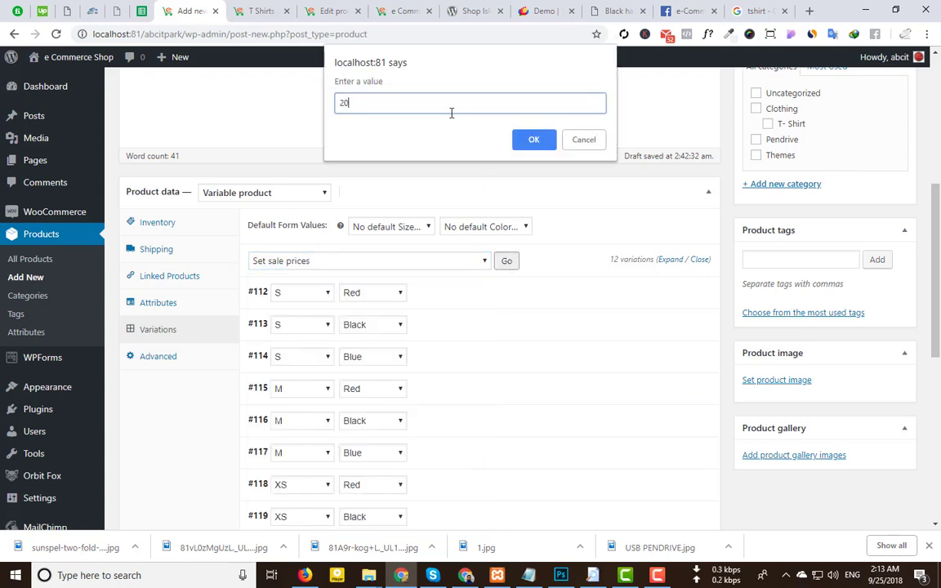
{"action": "left_click", "coordinate": [522, 145]}
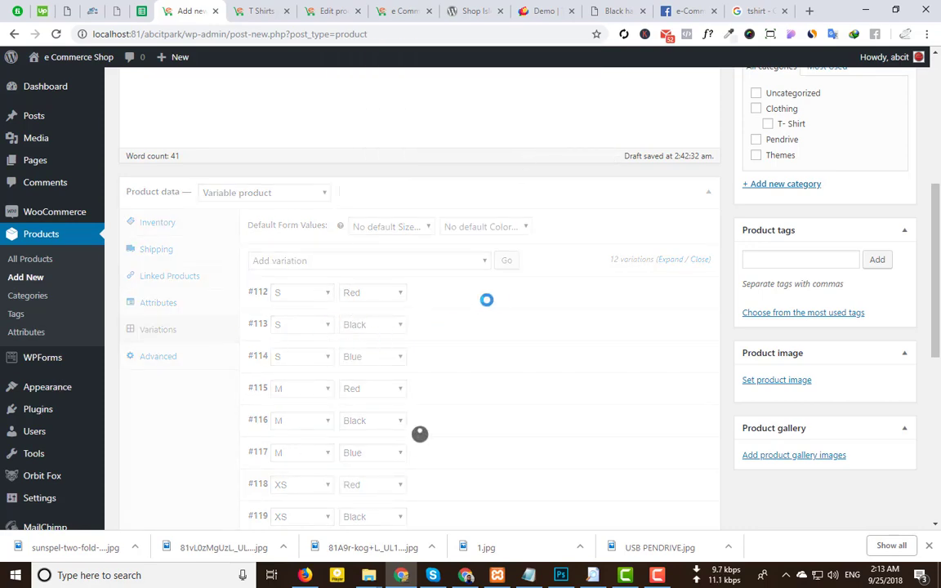
Look over the variations list and check the price and stock fields of the S Red variation.
{"action": "scroll", "coordinate": [445, 295], "scroll_direction": "down", "scroll_amount": 2}
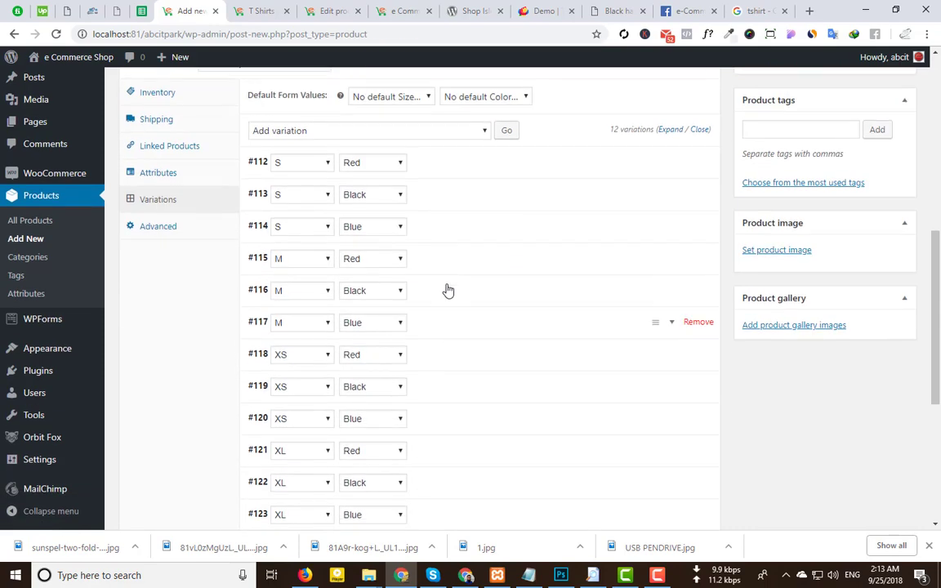
{"action": "scroll", "coordinate": [416, 335], "scroll_direction": "down", "scroll_amount": 3}
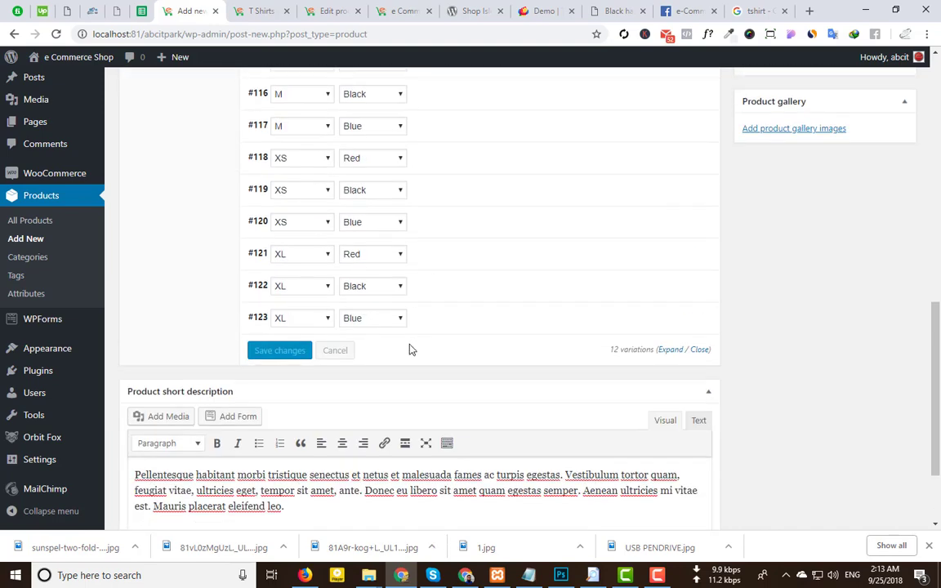
{"action": "scroll", "coordinate": [554, 283], "scroll_direction": "up", "scroll_amount": 4}
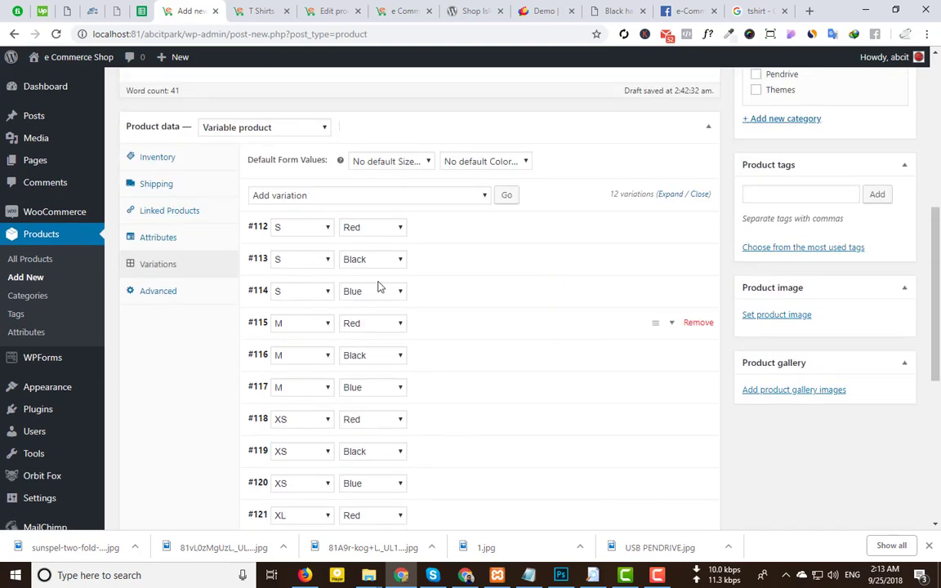
{"action": "left_click", "coordinate": [467, 235]}
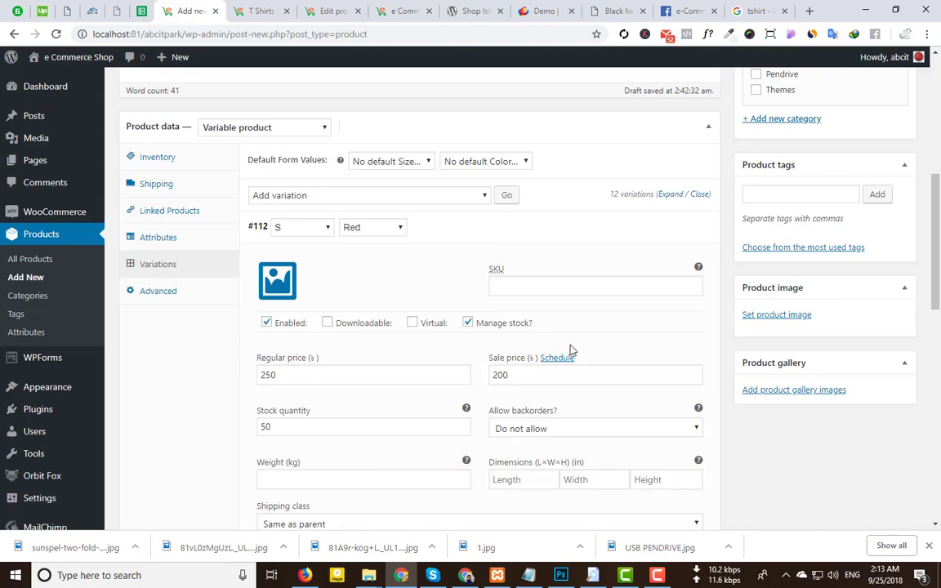
{"action": "scroll", "coordinate": [448, 400], "scroll_direction": "down", "scroll_amount": 1}
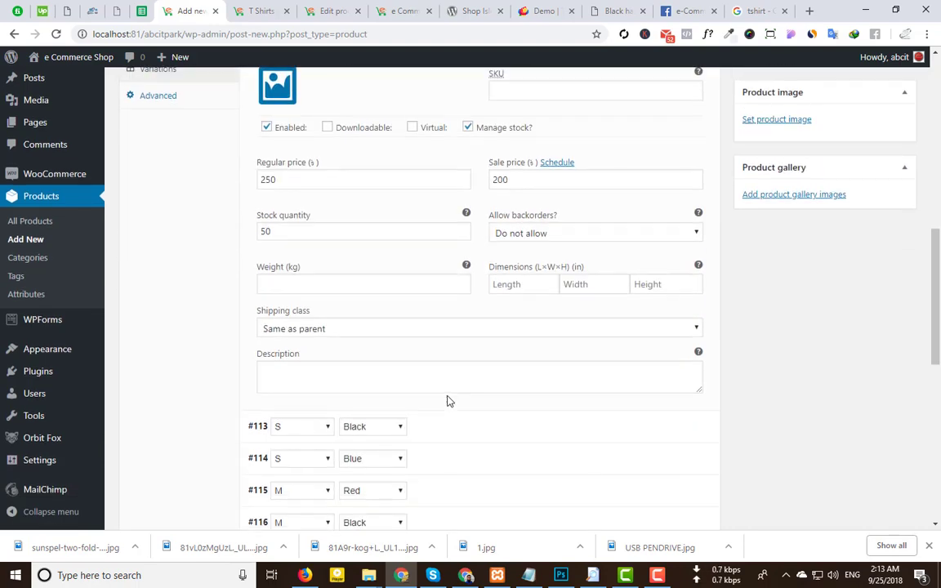
{"action": "scroll", "coordinate": [490, 359], "scroll_direction": "up", "scroll_amount": 2}
{"action": "left_click", "coordinate": [550, 299]}
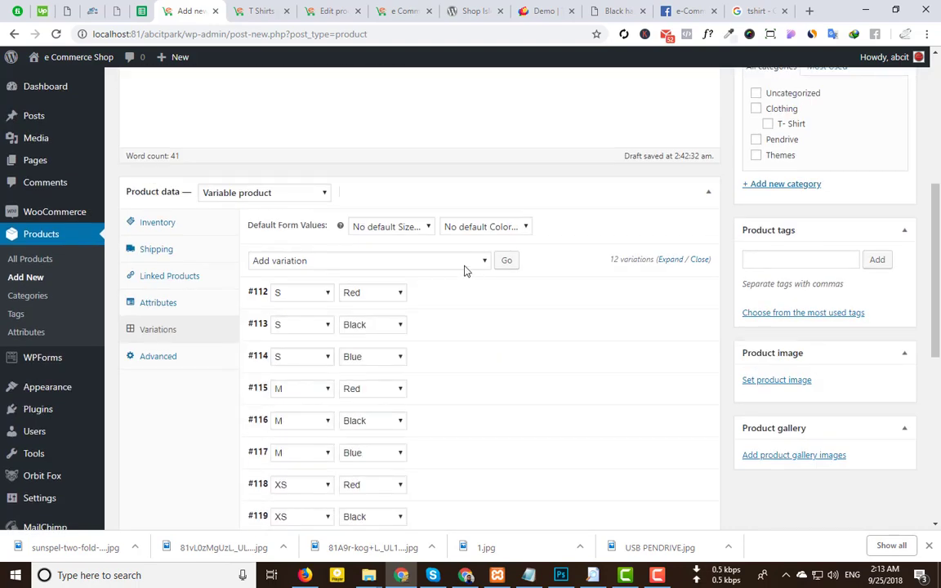
{"action": "left_click", "coordinate": [467, 261]}
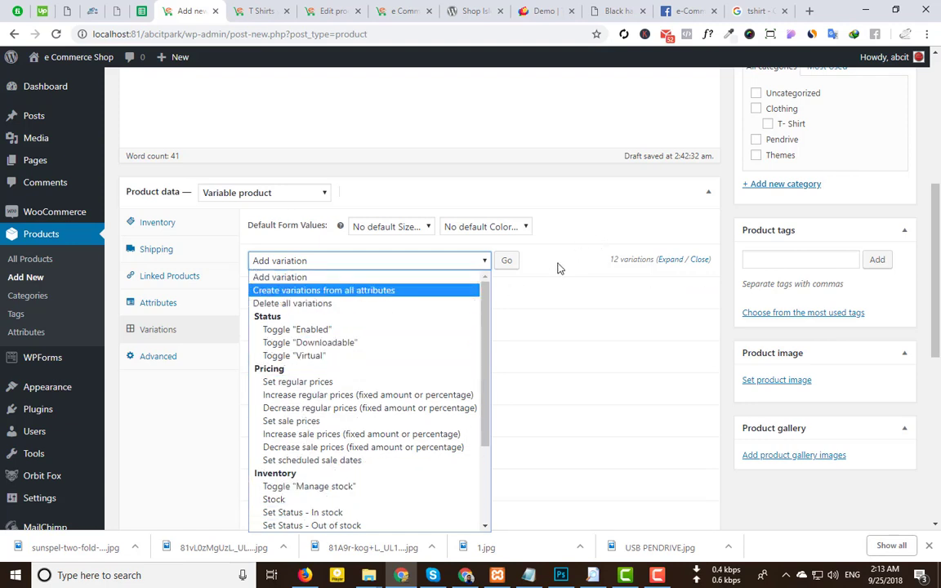
{"action": "left_click", "coordinate": [573, 294]}
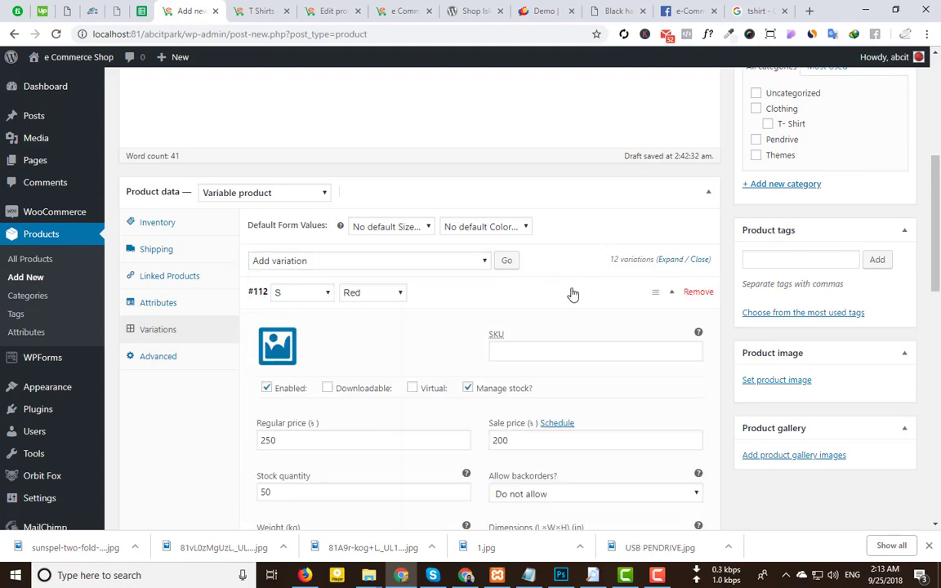
{"action": "left_click", "coordinate": [572, 294]}
Assign the red T-shirt picture 1.jpg from the media library as the S Red variation's image.
{"action": "left_click", "coordinate": [560, 299]}
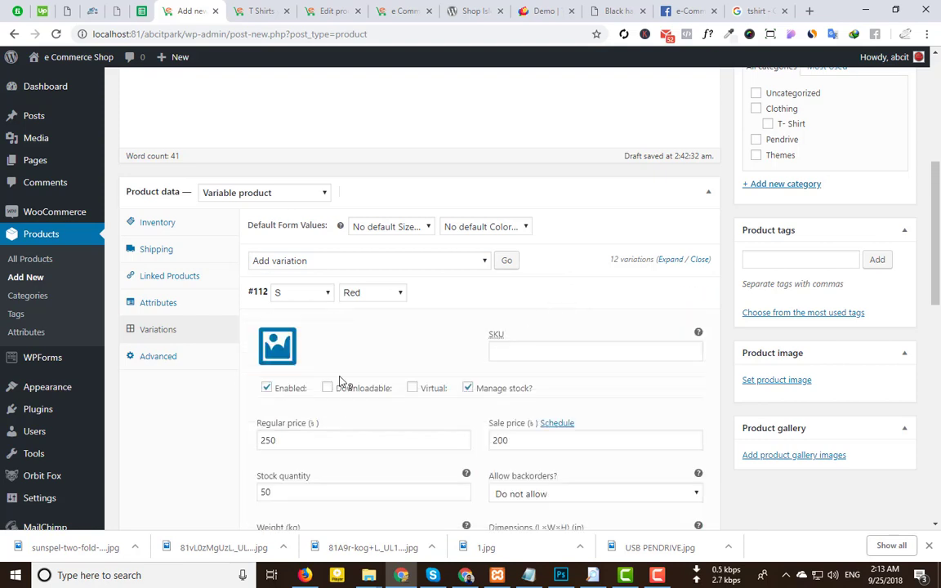
{"action": "left_click", "coordinate": [279, 346]}
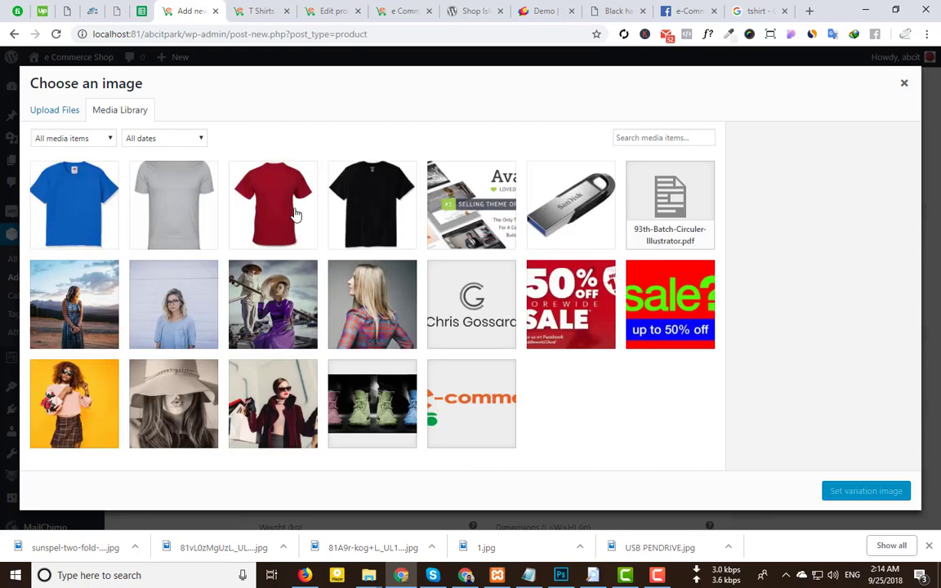
{"action": "left_click", "coordinate": [295, 214]}
{"action": "left_click", "coordinate": [852, 491]}
{"action": "scroll", "coordinate": [453, 332], "scroll_direction": "down", "scroll_amount": 5}
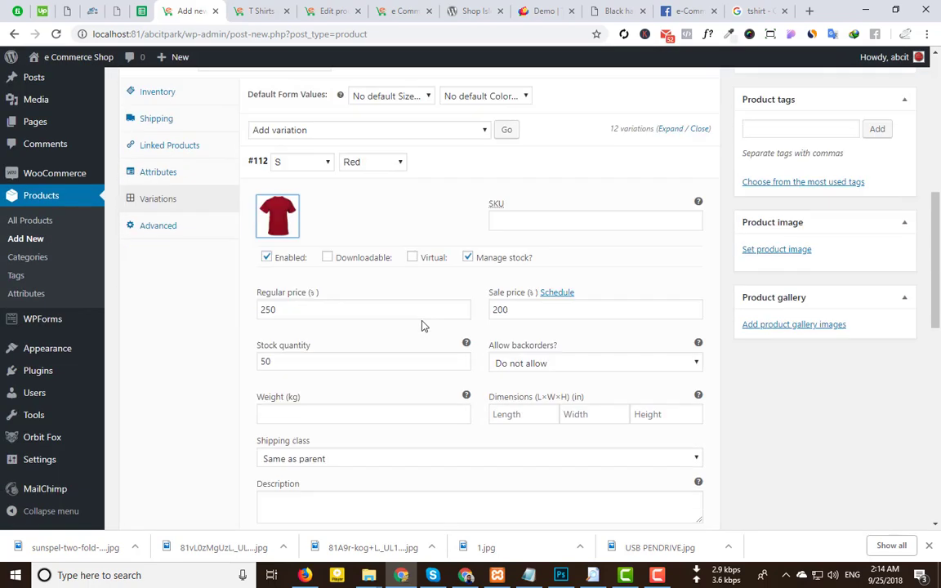
Set the S Black variation's image to the red T-shirt picture 1.jpg.
{"action": "scroll", "coordinate": [422, 321], "scroll_direction": "down", "scroll_amount": 1}
{"action": "left_click", "coordinate": [448, 242]}
{"action": "scroll", "coordinate": [426, 321], "scroll_direction": "down", "scroll_amount": 3}
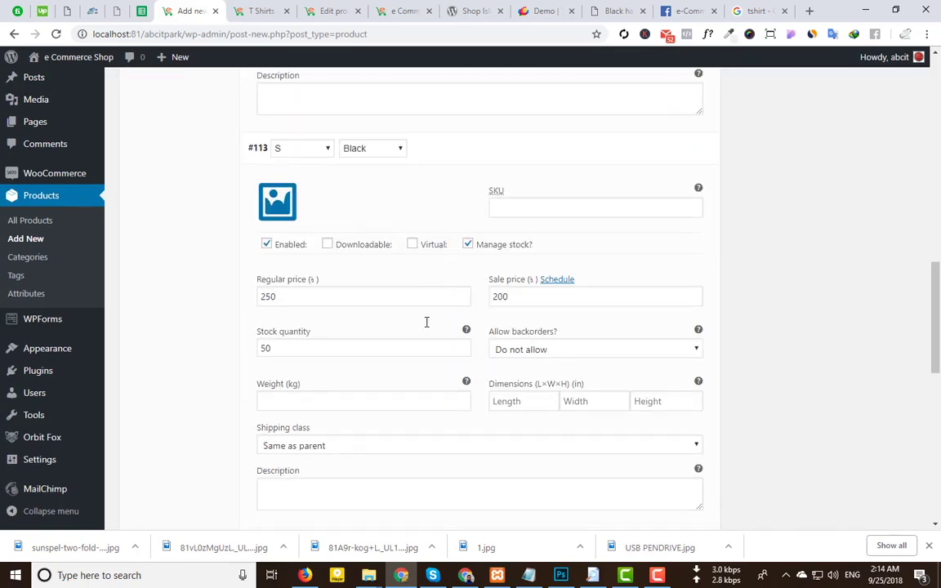
{"action": "left_click", "coordinate": [273, 149]}
{"action": "left_click", "coordinate": [299, 232]}
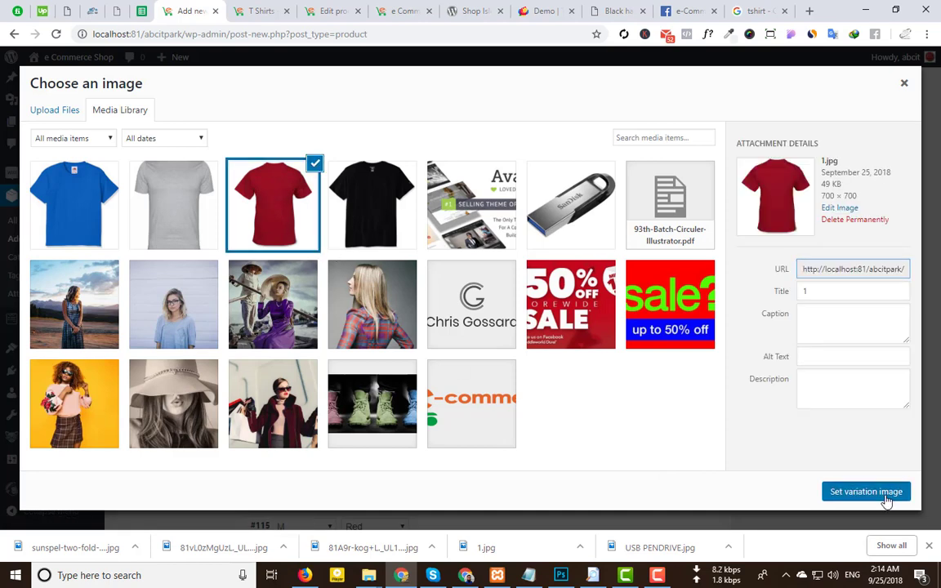
{"action": "left_click", "coordinate": [887, 494]}
{"action": "scroll", "coordinate": [392, 408], "scroll_direction": "down", "scroll_amount": 3}
{"action": "scroll", "coordinate": [456, 313], "scroll_direction": "up", "scroll_amount": 5}
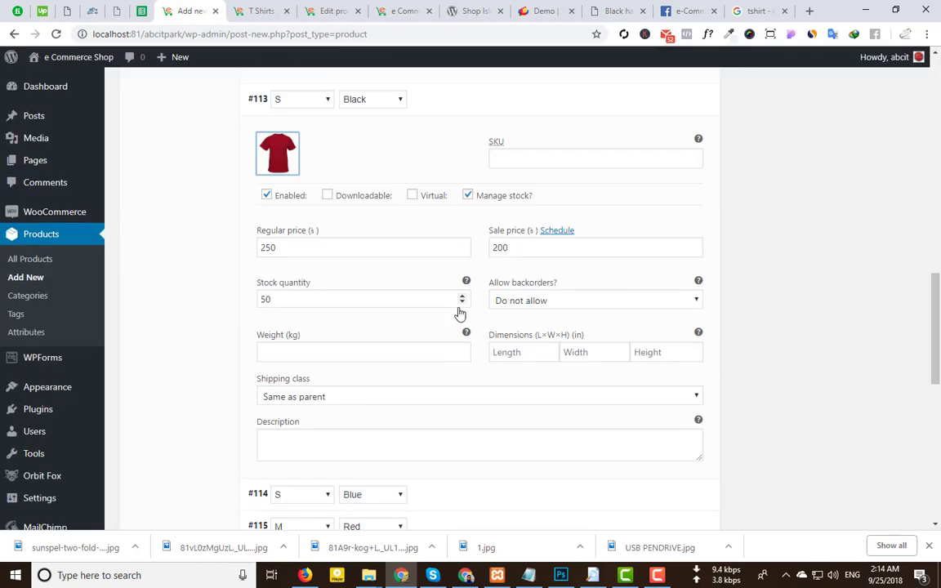
{"action": "scroll", "coordinate": [570, 329], "scroll_direction": "up", "scroll_amount": 1}
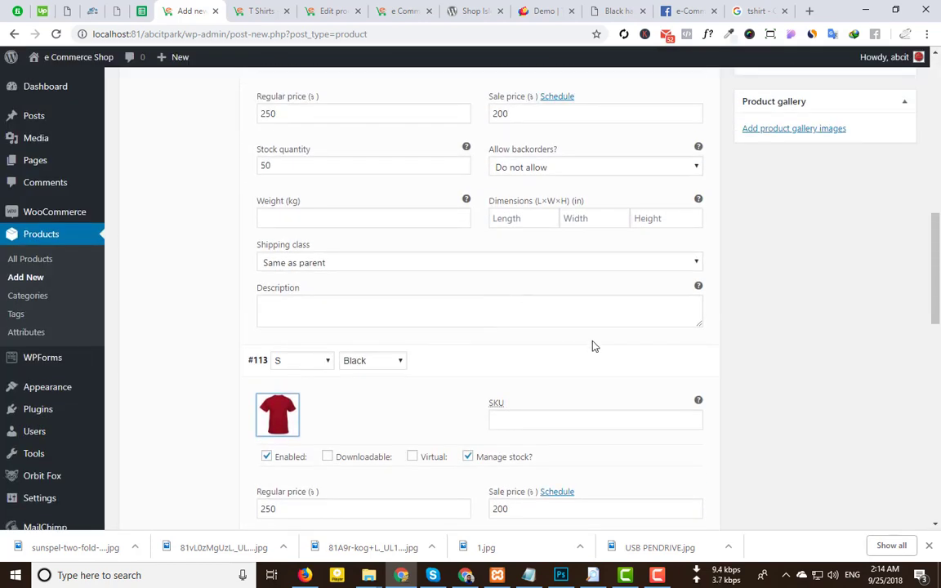
{"action": "scroll", "coordinate": [625, 265], "scroll_direction": "up", "scroll_amount": 4}
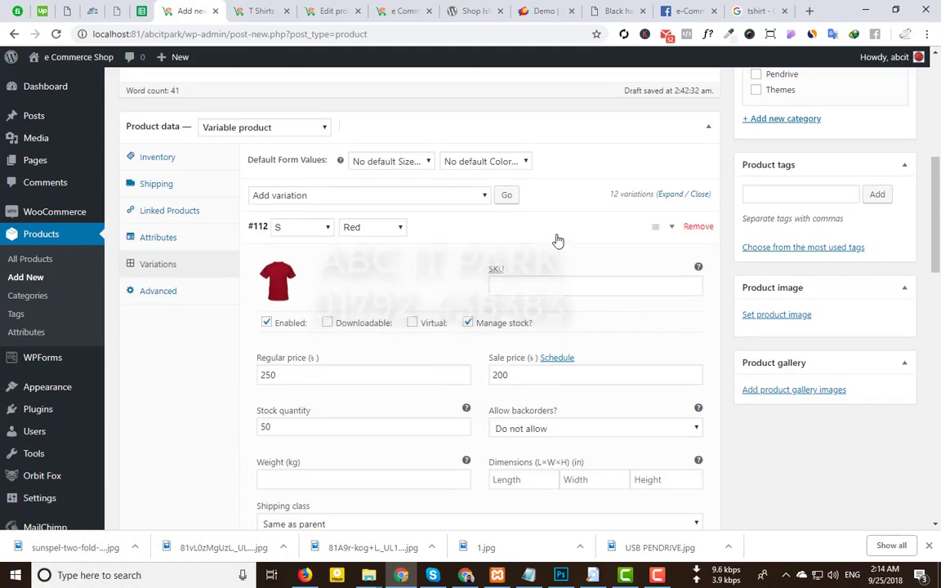
Replace the S Black variation's image with the black T-shirt picture and collapse the variation's details.
{"action": "left_click", "coordinate": [556, 241]}
{"action": "left_click", "coordinate": [529, 266]}
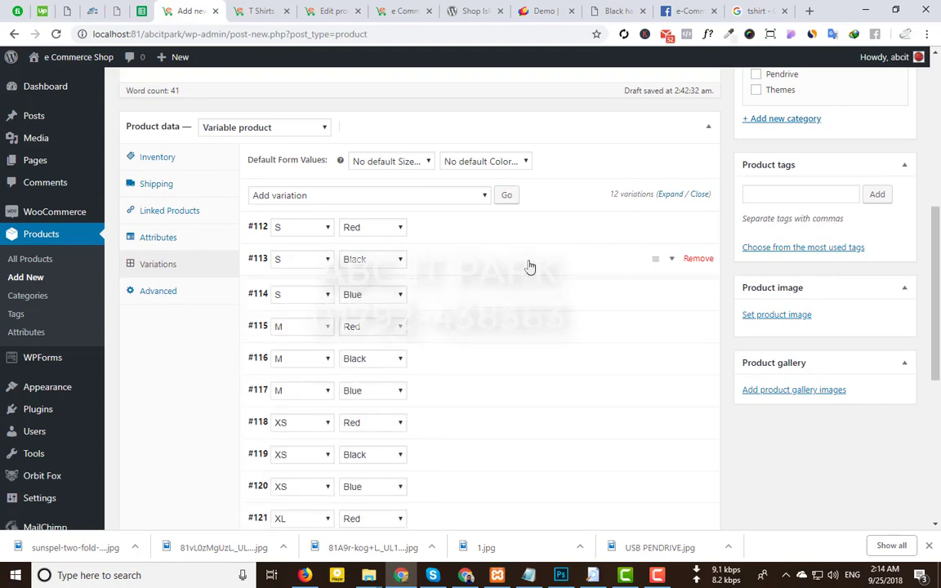
{"action": "left_click", "coordinate": [436, 261]}
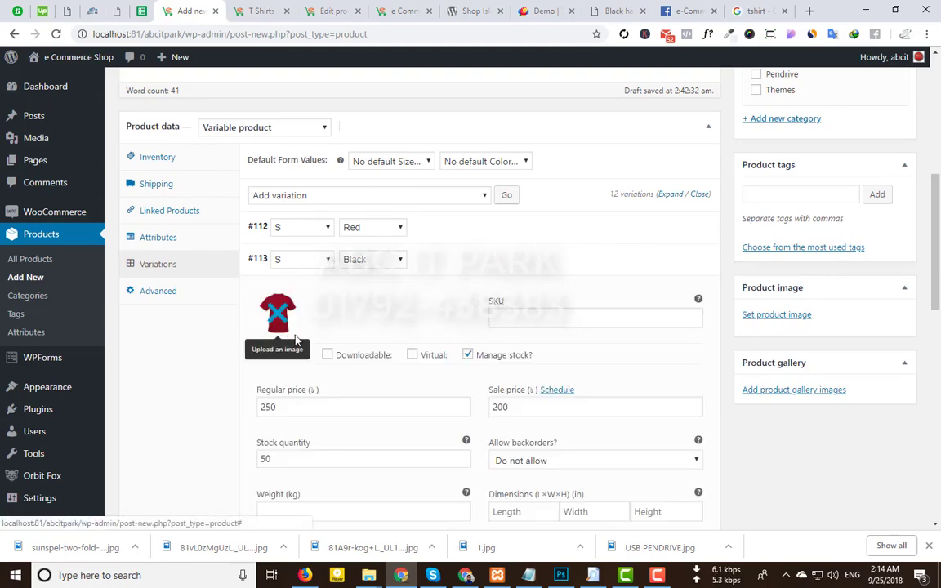
{"action": "left_click", "coordinate": [277, 313]}
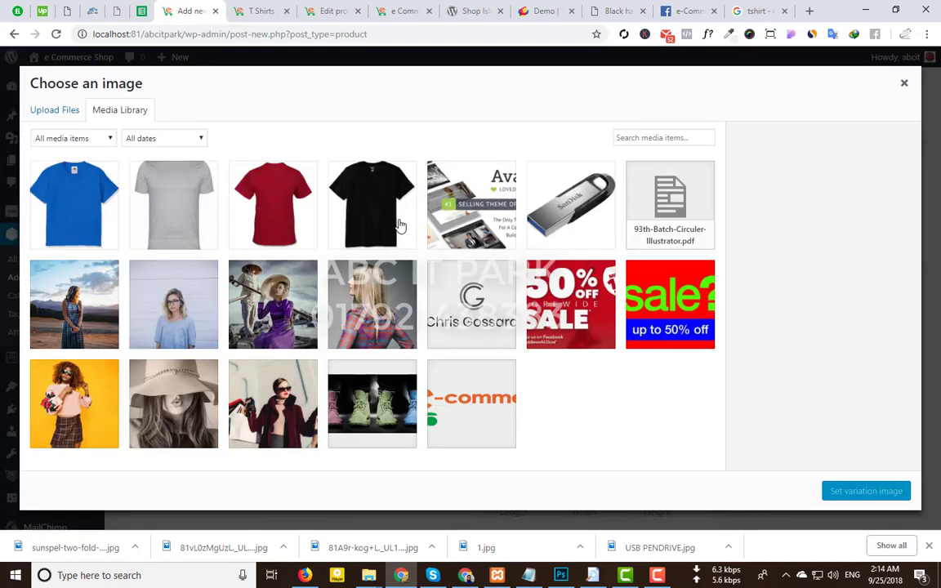
{"action": "left_click", "coordinate": [399, 225]}
{"action": "left_click", "coordinate": [866, 492]}
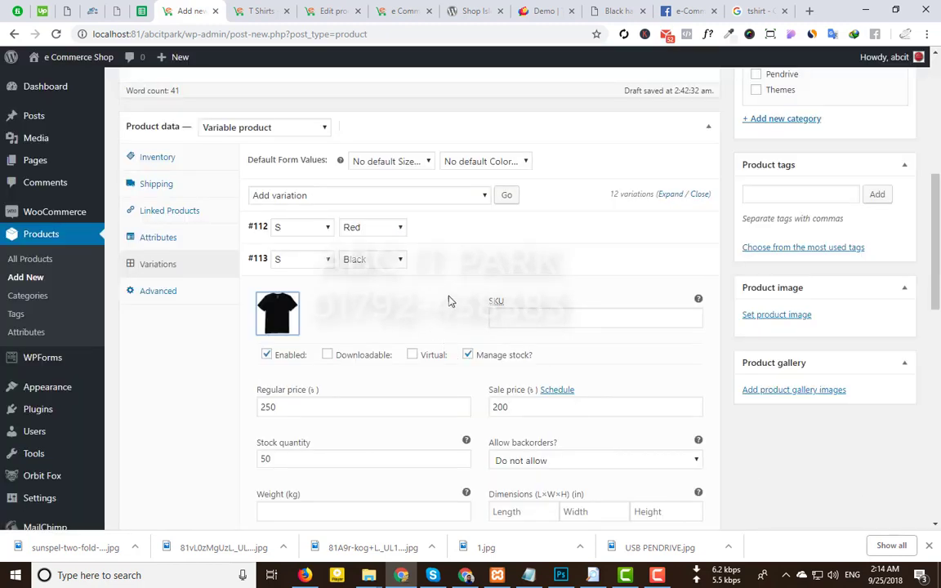
{"action": "left_click", "coordinate": [460, 274]}
Assign the blue T-shirt picture 81vL0zMgUzL._UL1500_.jpg to the S Blue variation and collapse its details.
{"action": "scroll", "coordinate": [486, 374], "scroll_direction": "down", "scroll_amount": 1}
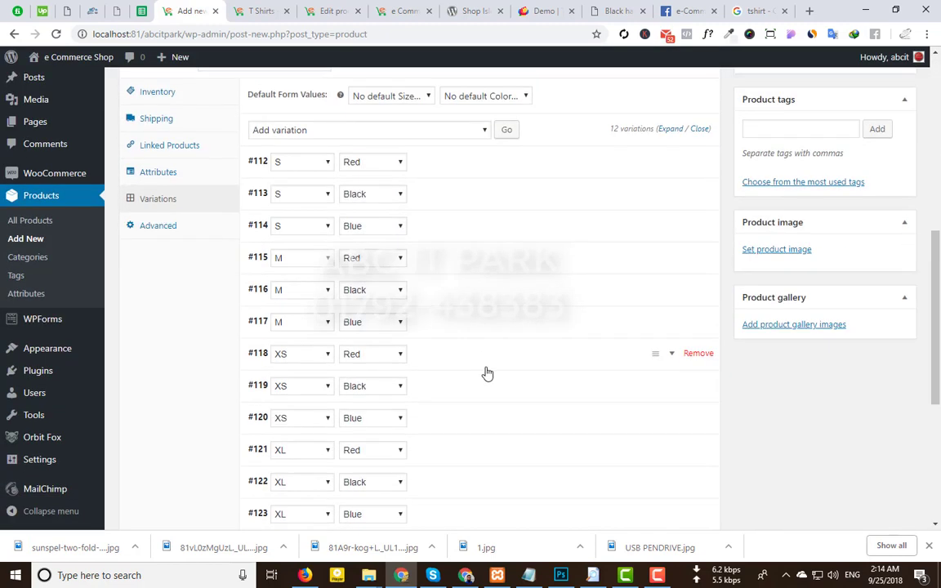
{"action": "left_click", "coordinate": [437, 236]}
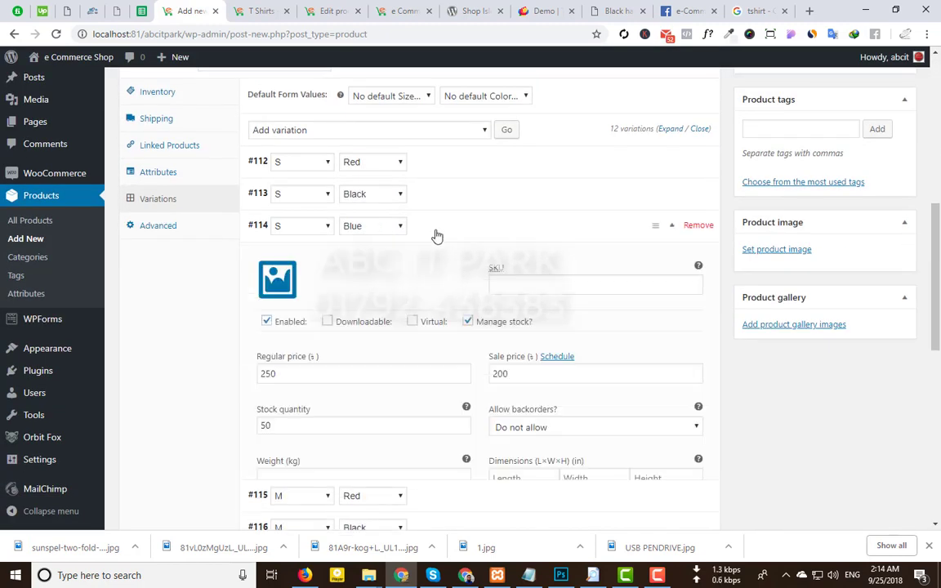
{"action": "left_click", "coordinate": [249, 263]}
{"action": "left_click", "coordinate": [56, 189]}
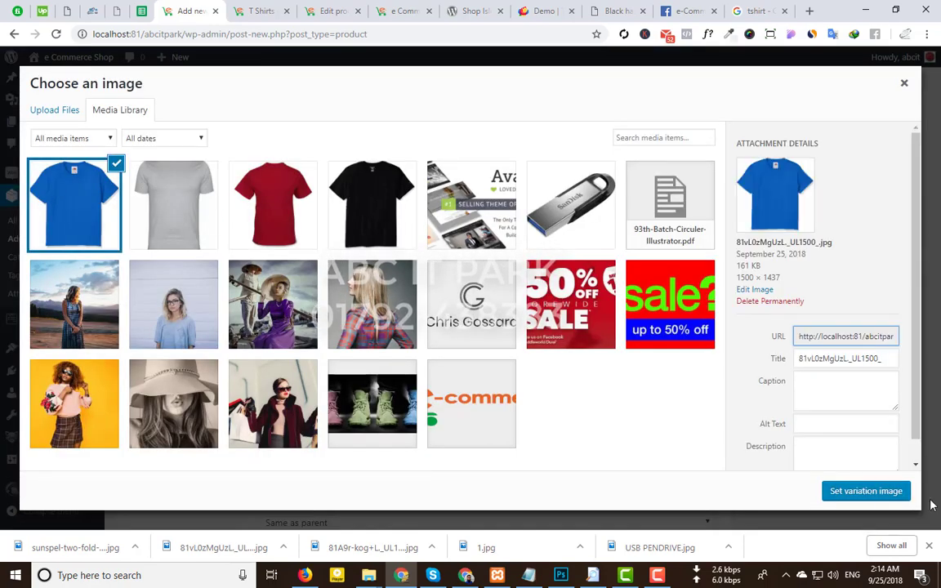
{"action": "left_click", "coordinate": [841, 491]}
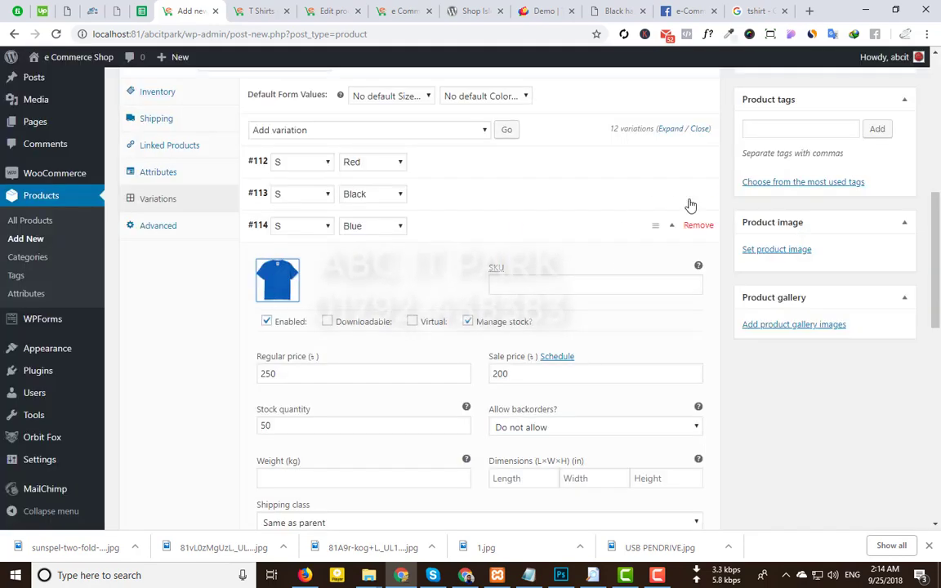
{"action": "scroll", "coordinate": [225, 290], "scroll_direction": "down", "scroll_amount": 5}
{"action": "scroll", "coordinate": [535, 417], "scroll_direction": "down", "scroll_amount": 1}
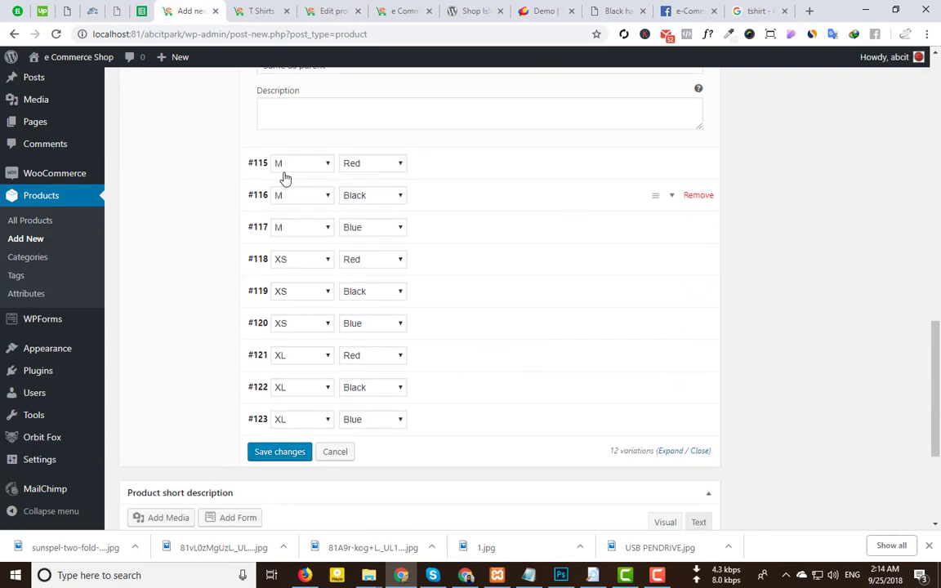
{"action": "scroll", "coordinate": [468, 343], "scroll_direction": "up", "scroll_amount": 4}
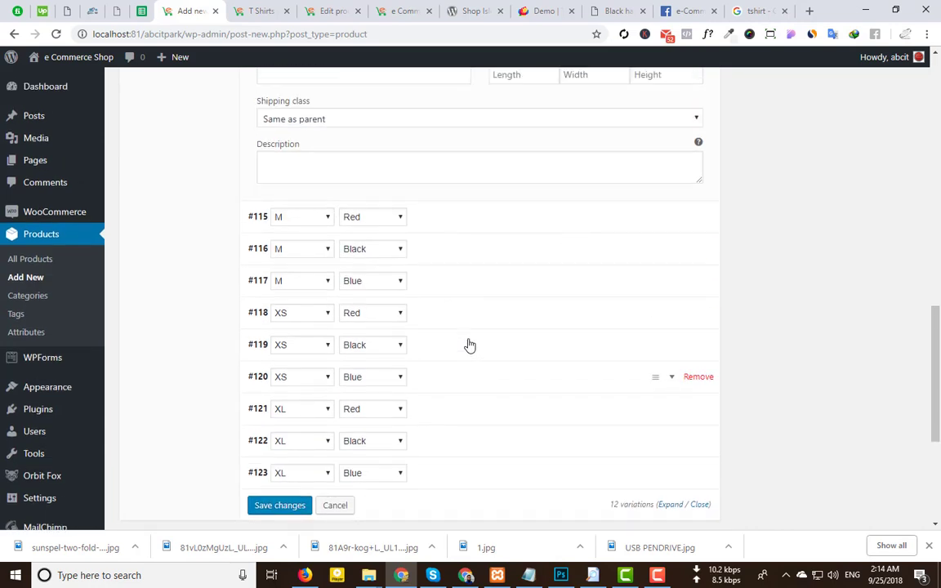
{"action": "scroll", "coordinate": [471, 343], "scroll_direction": "up", "scroll_amount": 3}
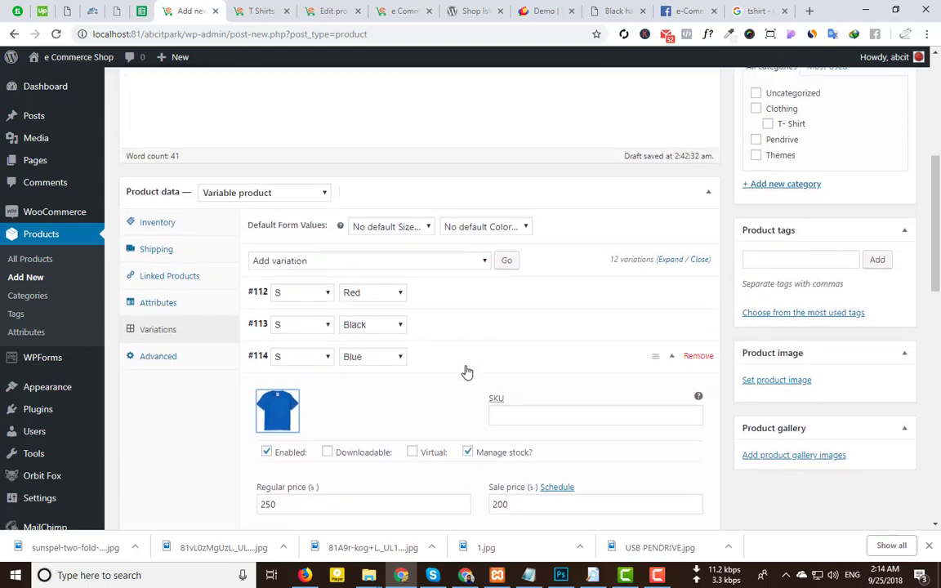
{"action": "left_click", "coordinate": [630, 360]}
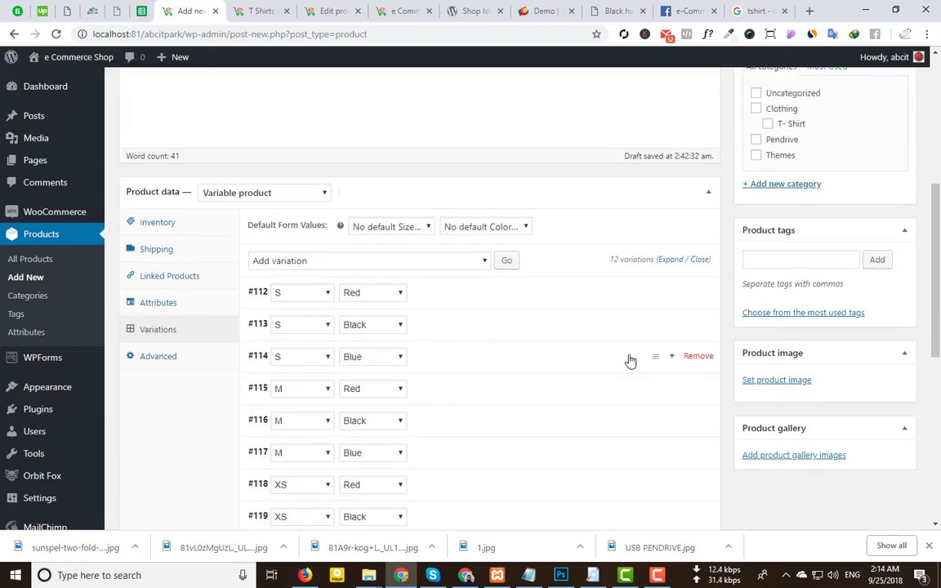
Set the blue T-shirt picture from the media library as the main product image.
{"action": "left_click", "coordinate": [778, 380]}
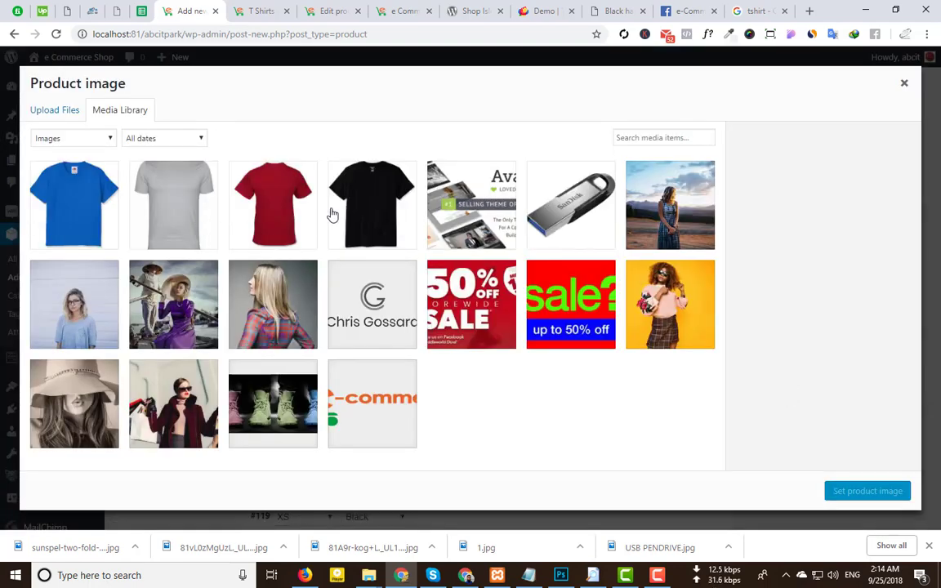
{"action": "left_click", "coordinate": [55, 199]}
{"action": "left_click", "coordinate": [867, 491]}
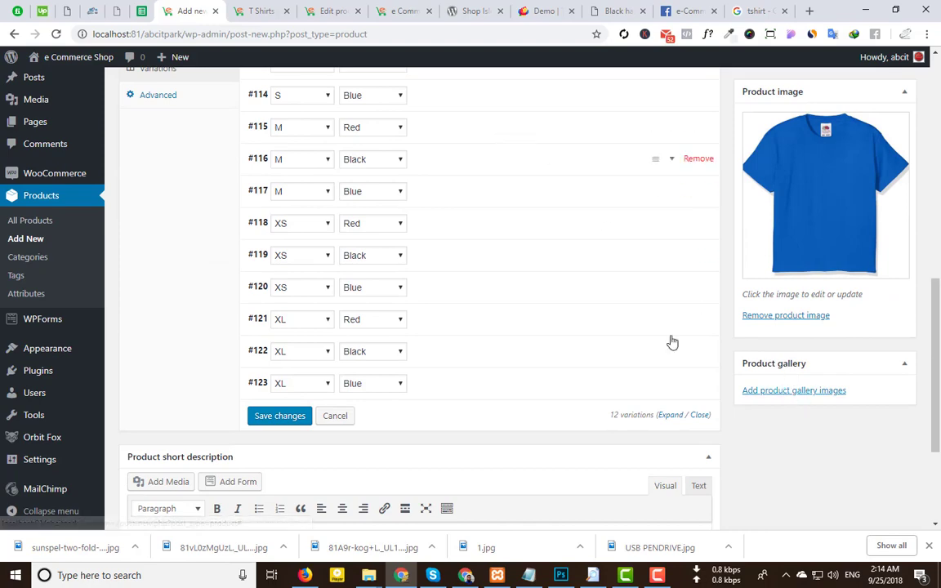
Add the red, black and blue T-shirt pictures from the media library to the product gallery.
{"action": "left_click", "coordinate": [794, 391]}
{"action": "left_click", "coordinate": [346, 182]}
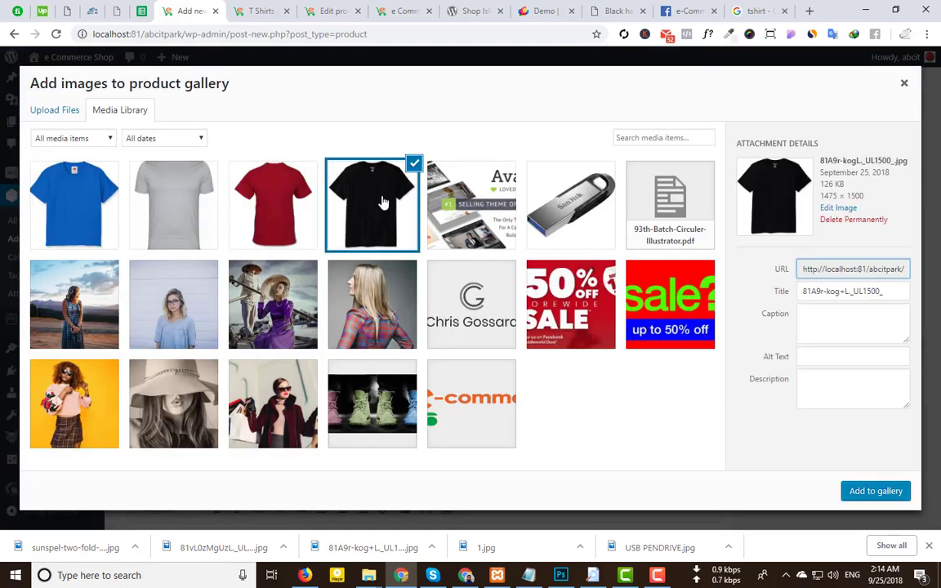
{"action": "left_click", "coordinate": [233, 175]}
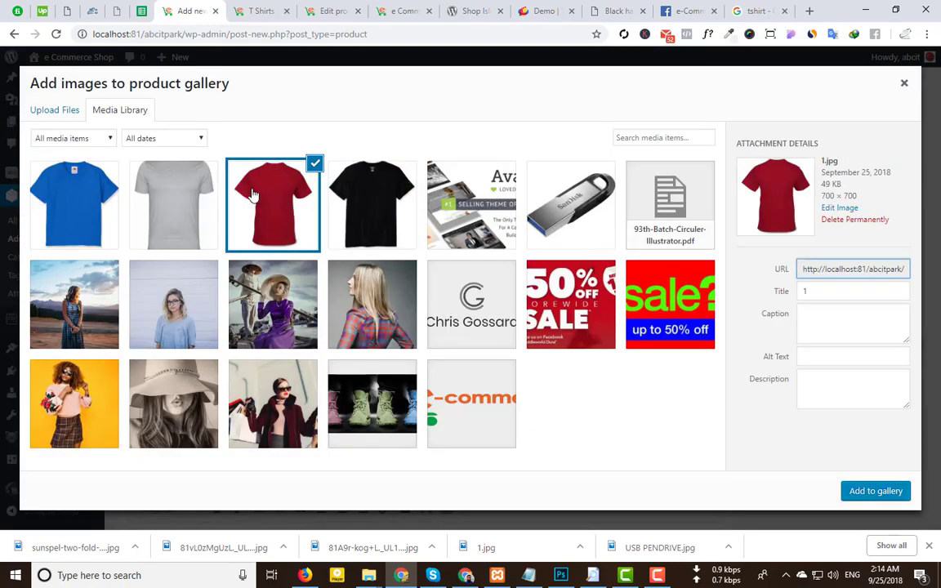
{"action": "left_click", "coordinate": [357, 191]}
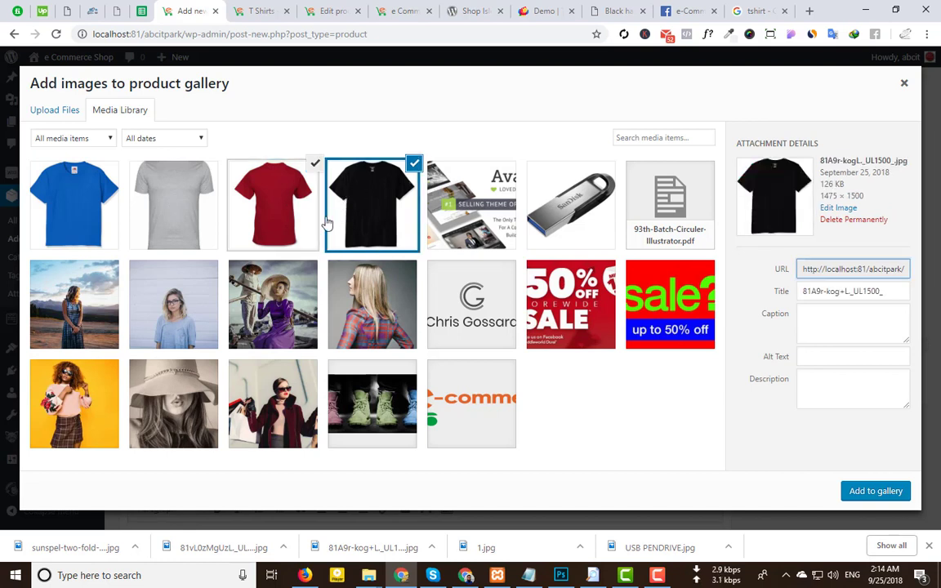
{"action": "left_click", "coordinate": [79, 168]}
{"action": "left_click", "coordinate": [883, 493]}
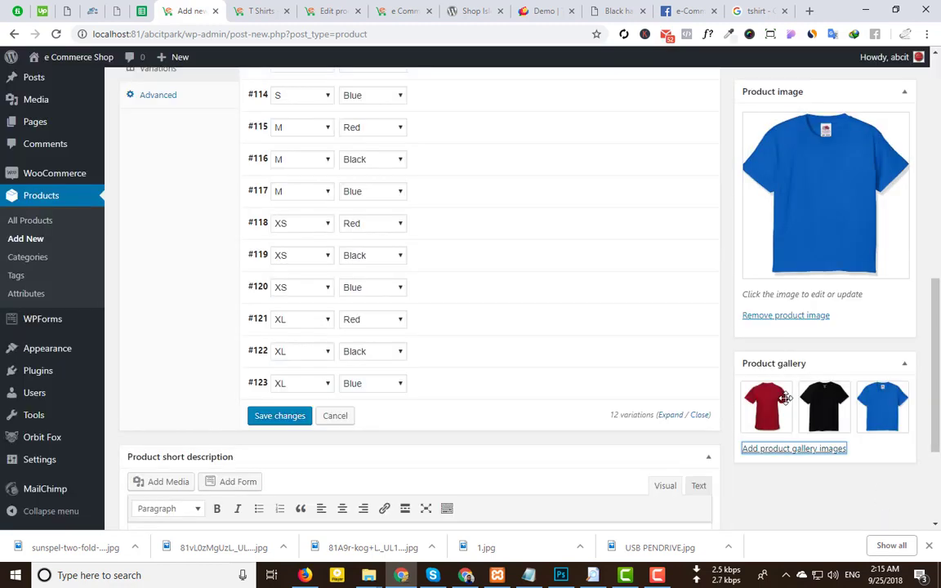
Assign the product to the Clothing category and publish it.
{"action": "scroll", "coordinate": [784, 425], "scroll_direction": "up", "scroll_amount": 5}
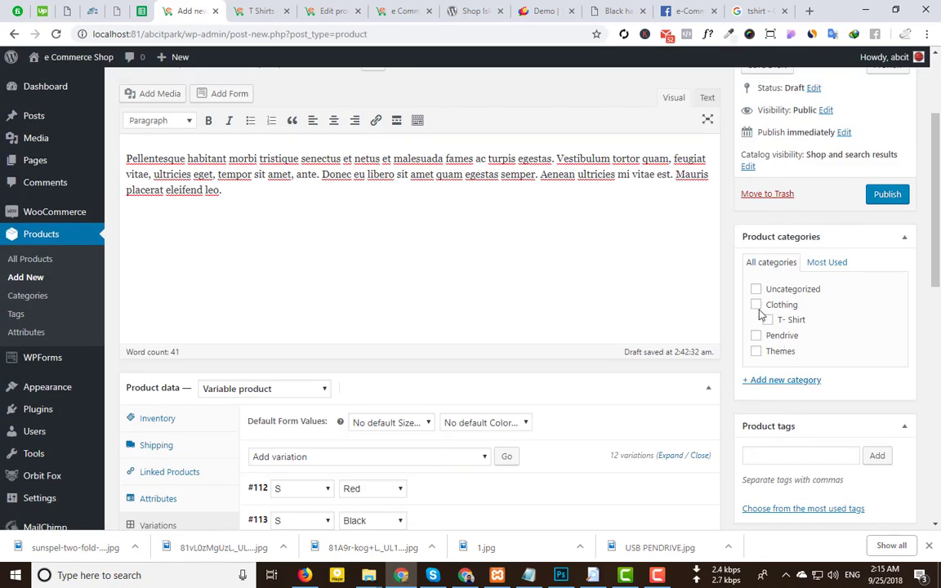
{"action": "left_click", "coordinate": [756, 305]}
{"action": "left_click", "coordinate": [886, 196]}
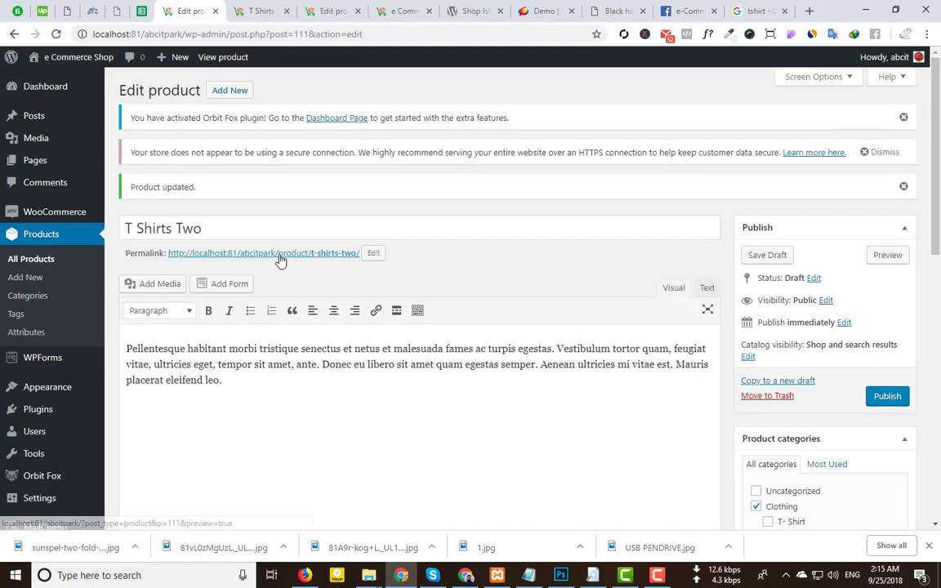
Open the T Shirts Two product page in a new browser tab and view its red, black and blue gallery images.
{"action": "left_click", "coordinate": [279, 254], "text": "ctrl"}
{"action": "left_click", "coordinate": [311, 9]}
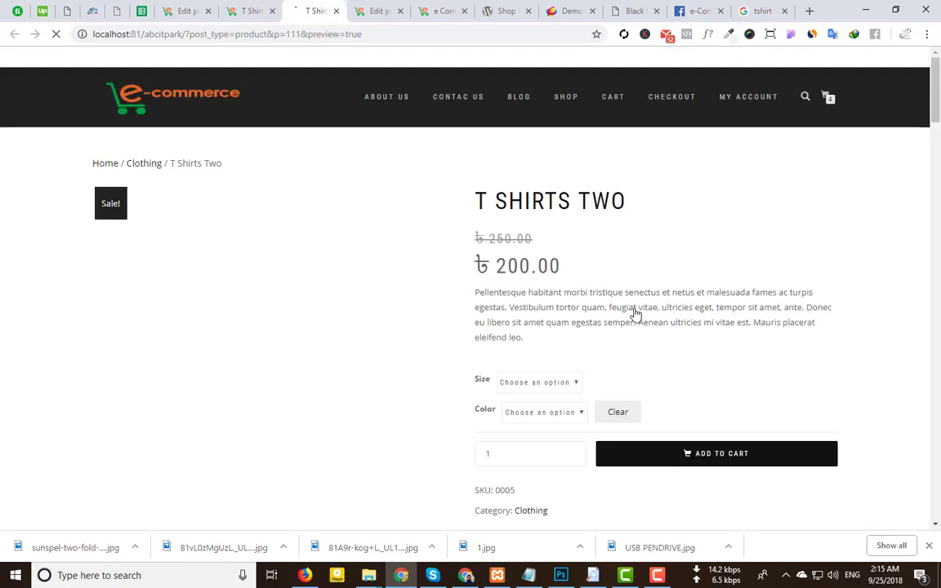
{"action": "scroll", "coordinate": [518, 299], "scroll_direction": "down", "scroll_amount": 2}
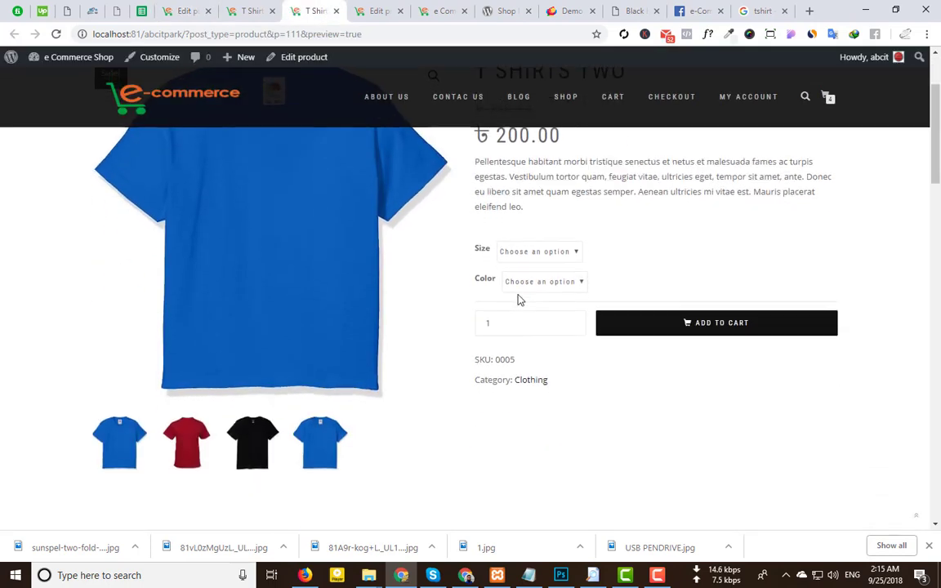
{"action": "left_click", "coordinate": [186, 442]}
{"action": "left_click", "coordinate": [252, 445]}
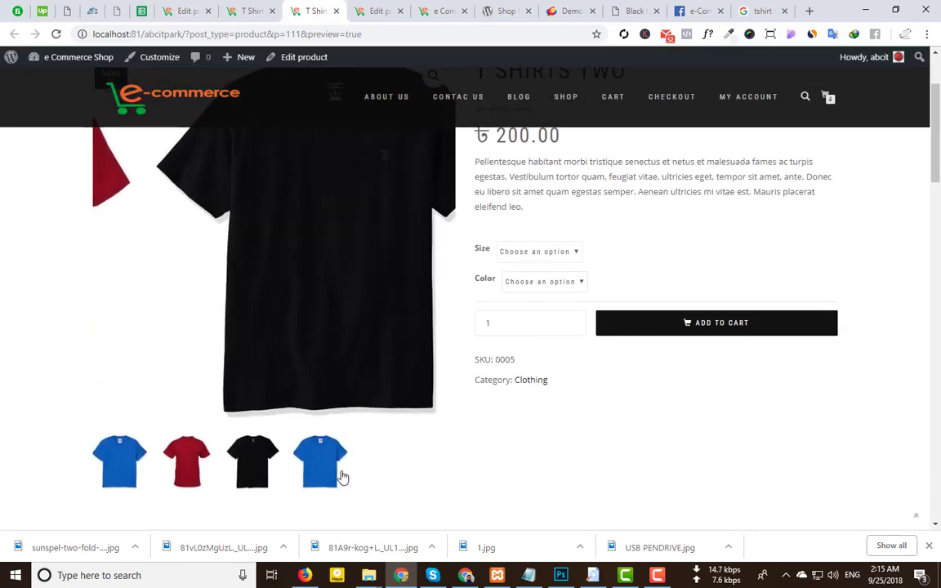
{"action": "left_click", "coordinate": [319, 464]}
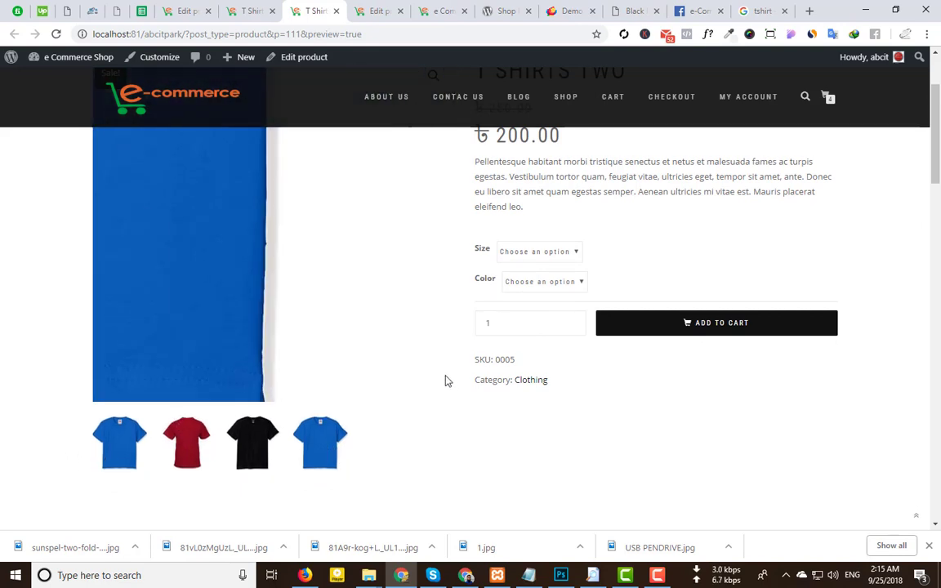
Choose size S and color Red on the product page to check that variation's image.
{"action": "scroll", "coordinate": [494, 365], "scroll_direction": "up", "scroll_amount": 1}
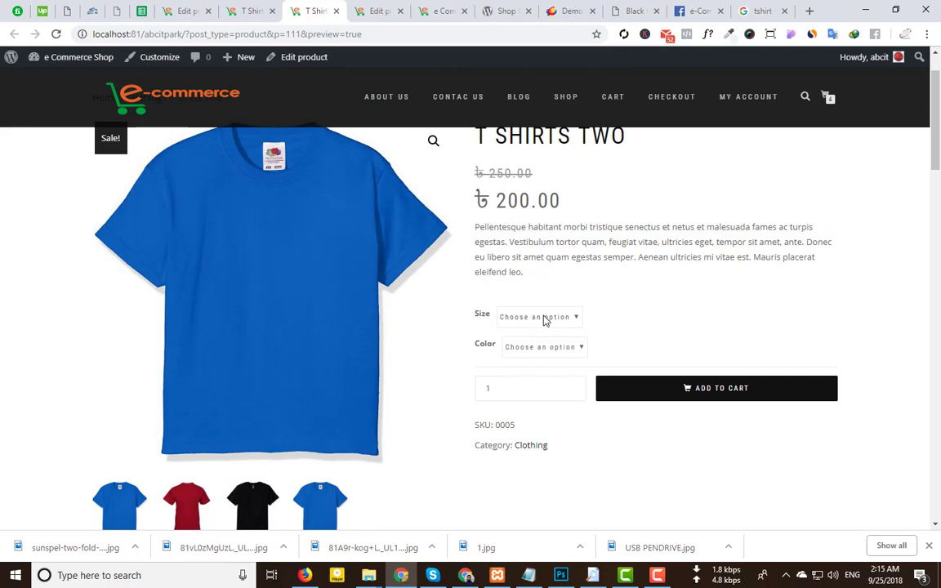
{"action": "left_click", "coordinate": [545, 319]}
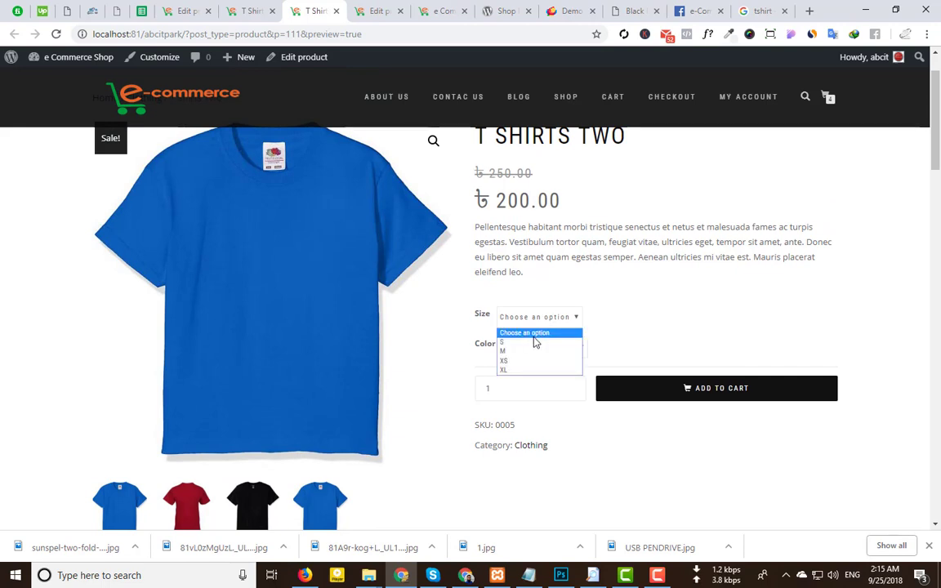
{"action": "left_click", "coordinate": [536, 343]}
{"action": "left_click", "coordinate": [539, 349]}
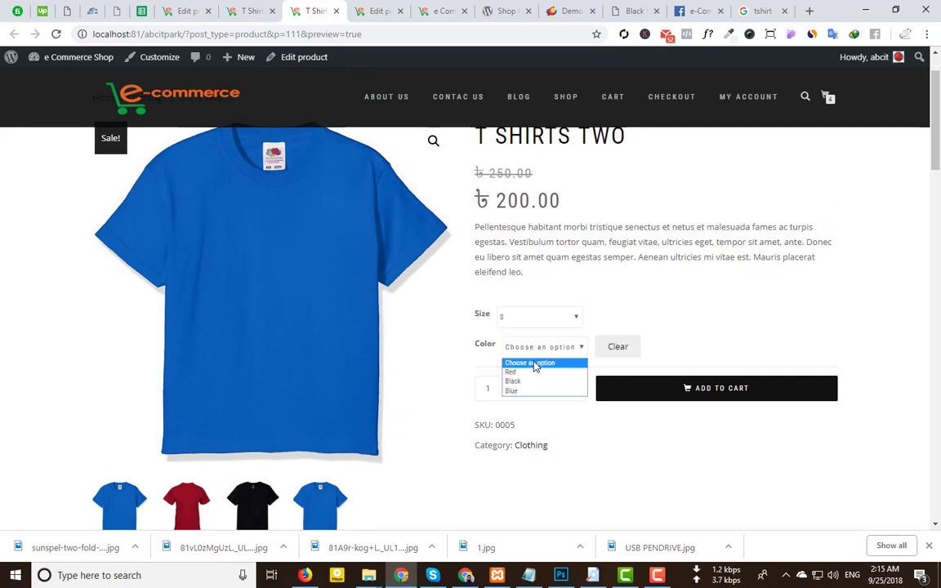
{"action": "left_click", "coordinate": [528, 375]}
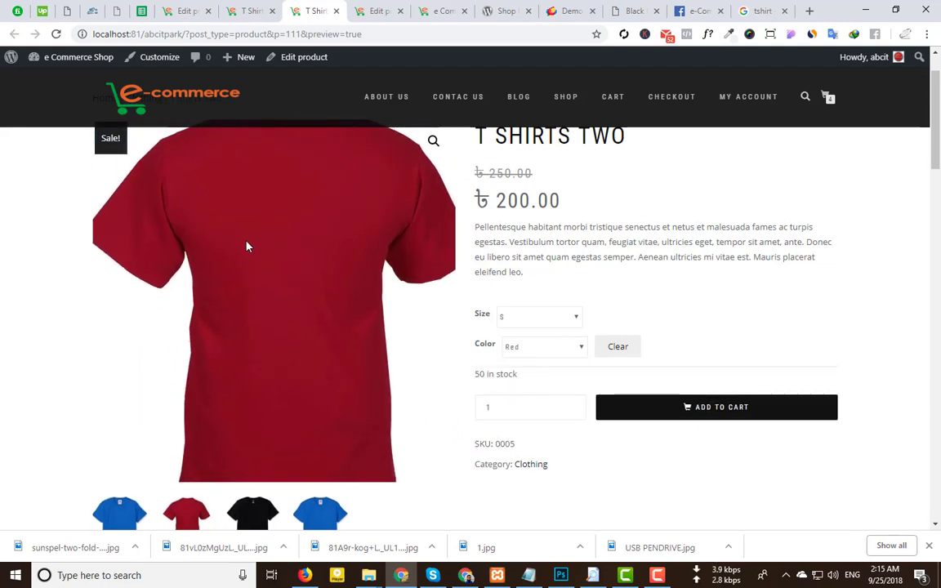
Change the size to XS and the color to Black, and inspect that variation's image and the product gallery.
{"action": "left_click", "coordinate": [532, 318]}
{"action": "left_click", "coordinate": [527, 362]}
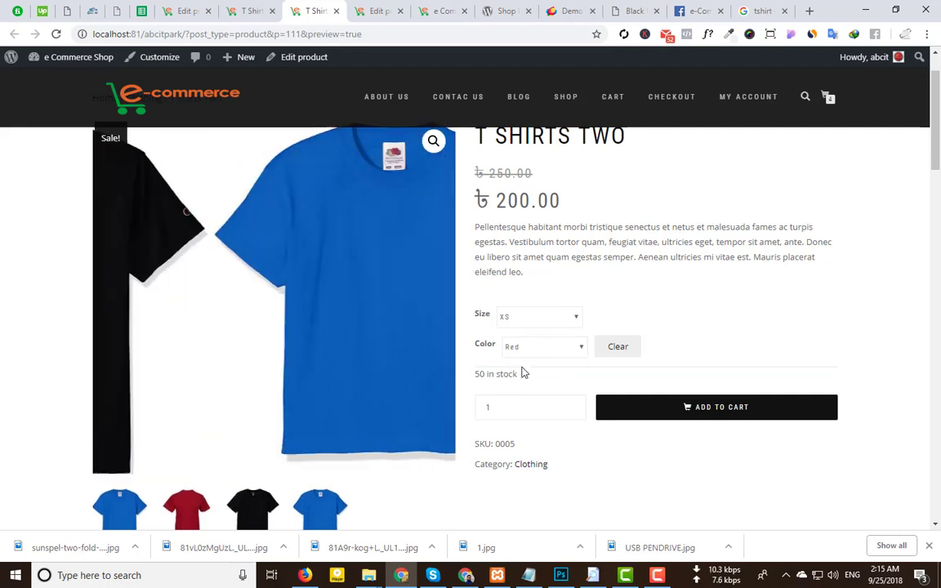
{"action": "left_click", "coordinate": [522, 352]}
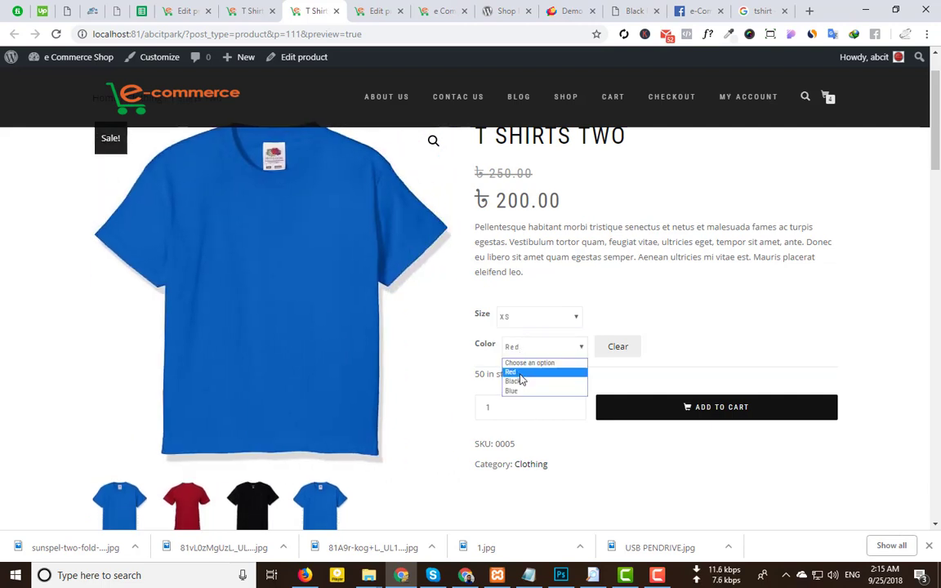
{"action": "left_click", "coordinate": [521, 382]}
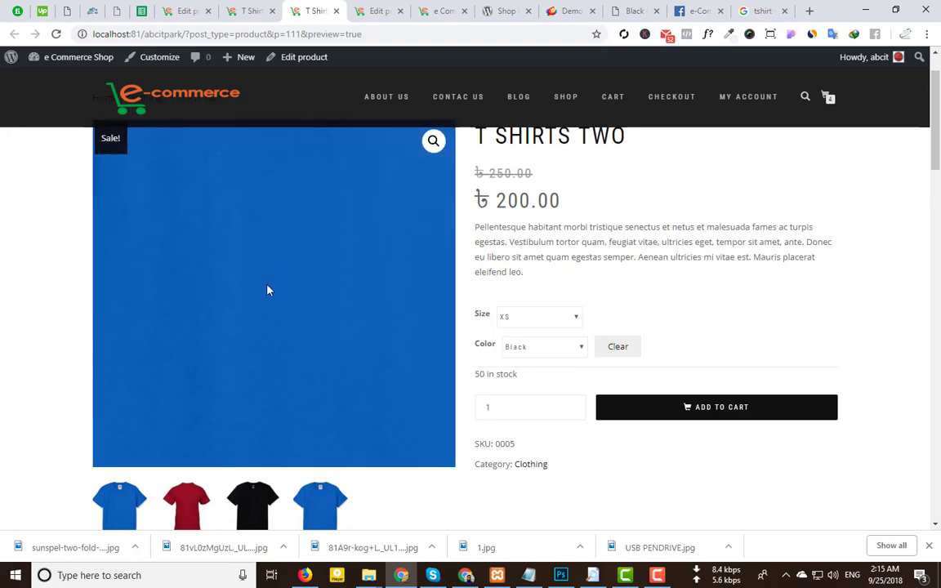
{"action": "scroll", "coordinate": [321, 466], "scroll_direction": "up", "scroll_amount": 1}
{"action": "scroll", "coordinate": [317, 260], "scroll_direction": "down", "scroll_amount": 4}
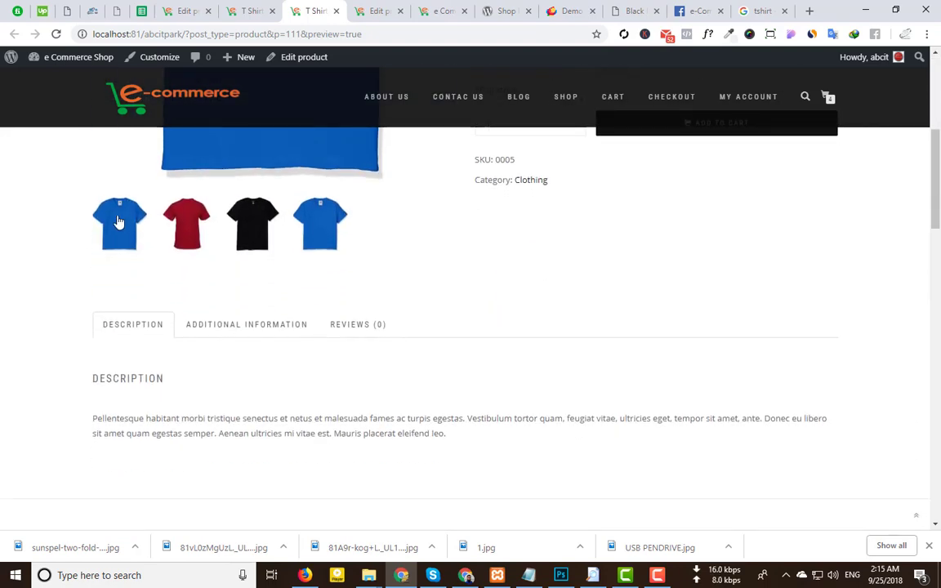
{"action": "scroll", "coordinate": [125, 313], "scroll_direction": "up", "scroll_amount": 2}
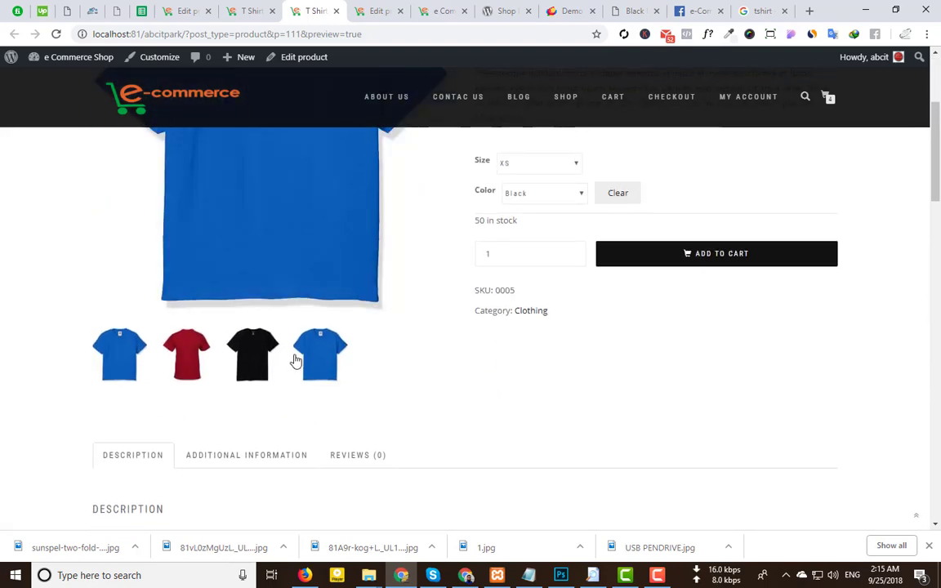
{"action": "scroll", "coordinate": [292, 358], "scroll_direction": "up", "scroll_amount": 2}
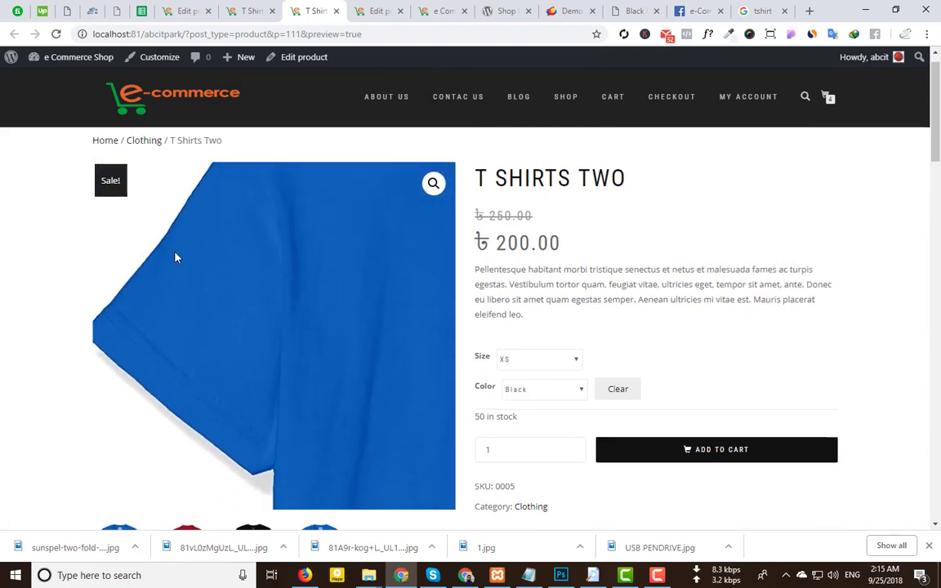
Check the XS Red variation, followed by the S Red and S Blue variations, on the product page.
{"action": "left_click", "coordinate": [554, 390]}
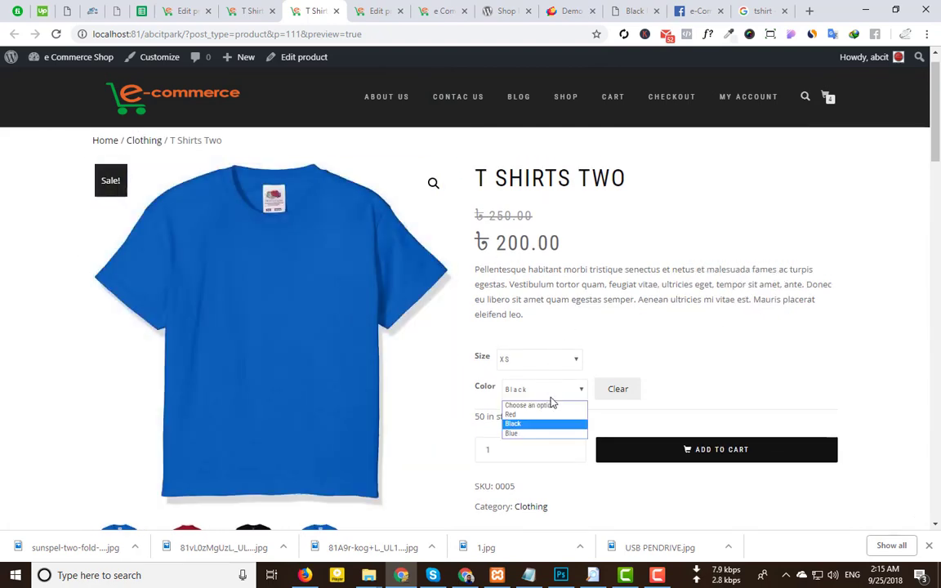
{"action": "left_click", "coordinate": [548, 415]}
{"action": "left_click", "coordinate": [537, 360]}
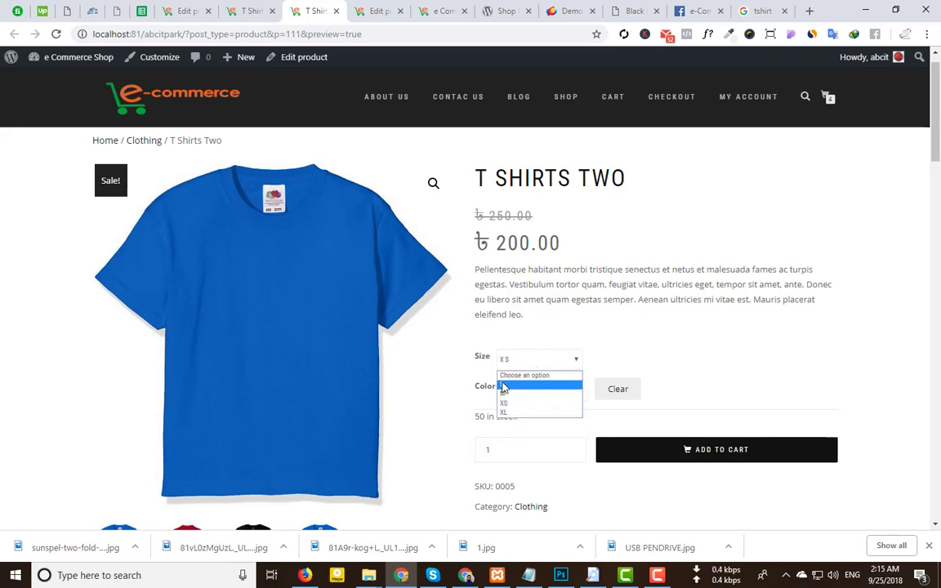
{"action": "left_click", "coordinate": [504, 385]}
{"action": "left_click", "coordinate": [552, 389]}
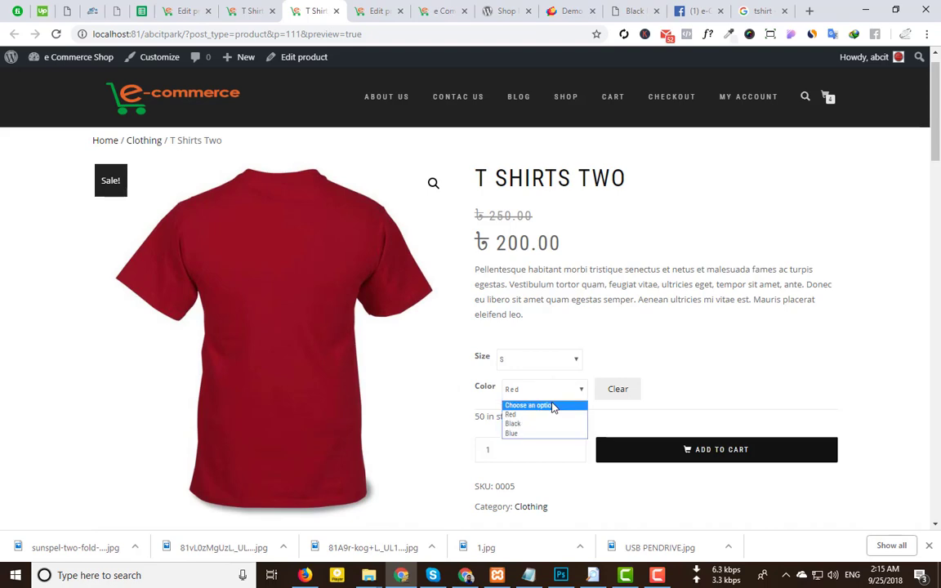
{"action": "left_click", "coordinate": [540, 433]}
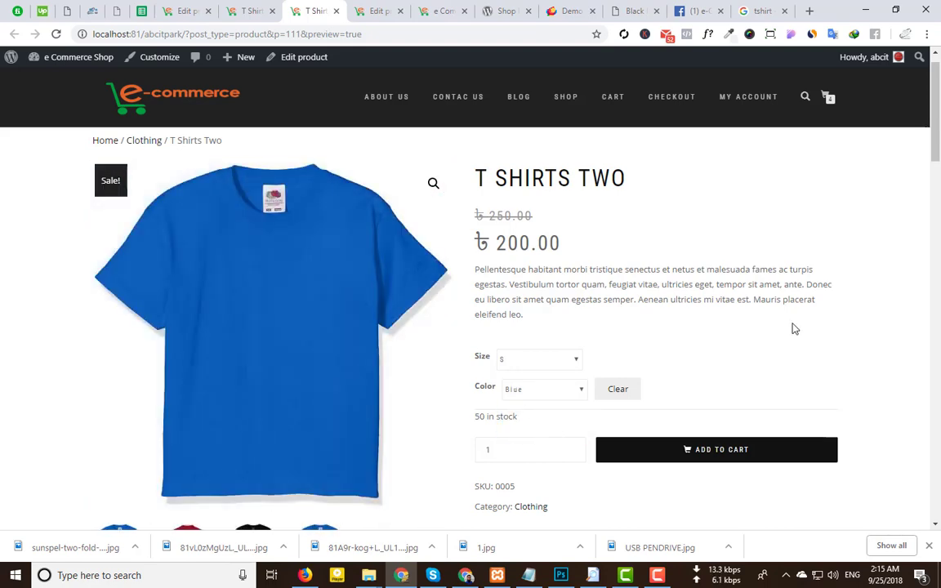
{"action": "left_click", "coordinate": [501, 362]}
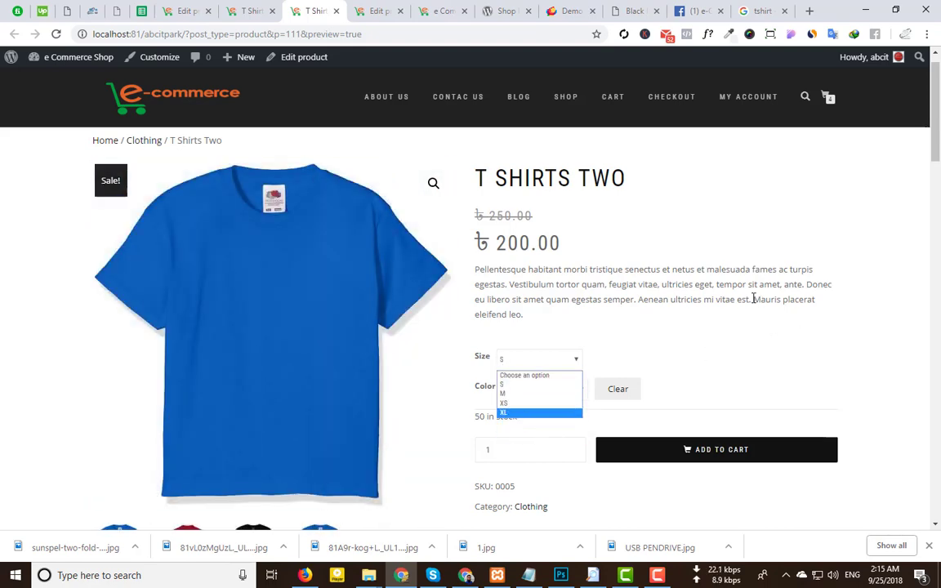
{"action": "left_click", "coordinate": [515, 385]}
Examine the S Blue variation's stock, its regular and sale prices, and the description and related products on the page.
{"action": "scroll", "coordinate": [641, 336], "scroll_direction": "down", "scroll_amount": 2}
{"action": "mouse_move", "coordinate": [472, 269]}
{"action": "left_mouse_down"}
{"action": "mouse_move", "coordinate": [462, 269]}
{"action": "mouse_move", "coordinate": [475, 270]}
{"action": "left_mouse_up"}
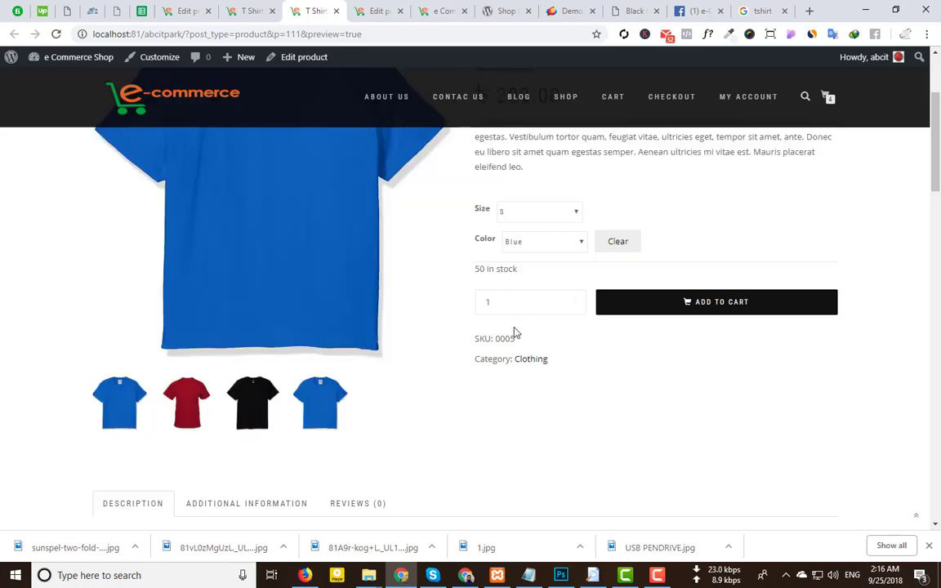
{"action": "scroll", "coordinate": [517, 335], "scroll_direction": "down", "scroll_amount": 1}
{"action": "scroll", "coordinate": [498, 294], "scroll_direction": "up", "scroll_amount": 3}
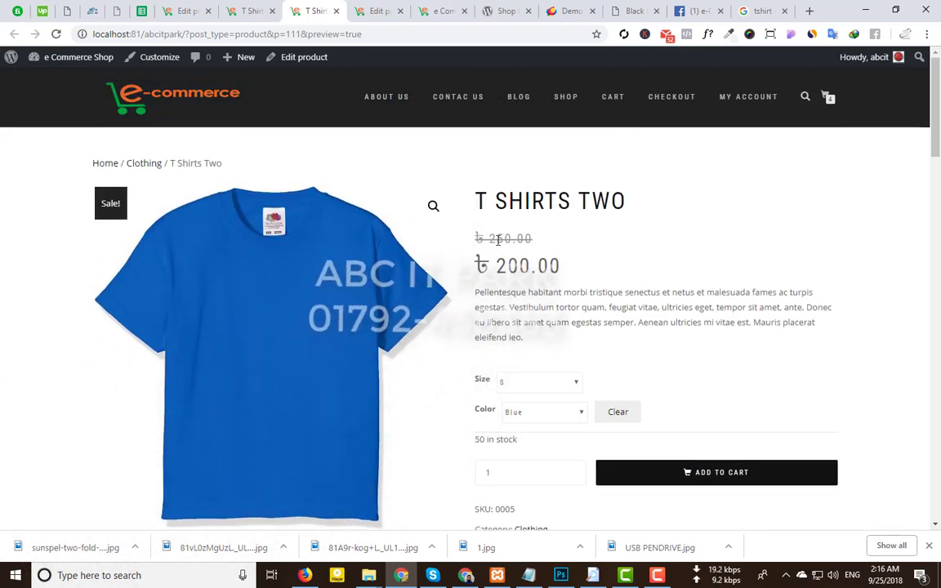
{"action": "left_click_drag", "start_coordinate": [488, 238], "coordinate": [664, 240]}
{"action": "mouse_move", "coordinate": [584, 265]}
{"action": "left_mouse_down"}
{"action": "mouse_move", "coordinate": [476, 259]}
{"action": "mouse_move", "coordinate": [586, 273]}
{"action": "left_mouse_up"}
{"action": "left_click", "coordinate": [472, 237]}
{"action": "left_click", "coordinate": [468, 271]}
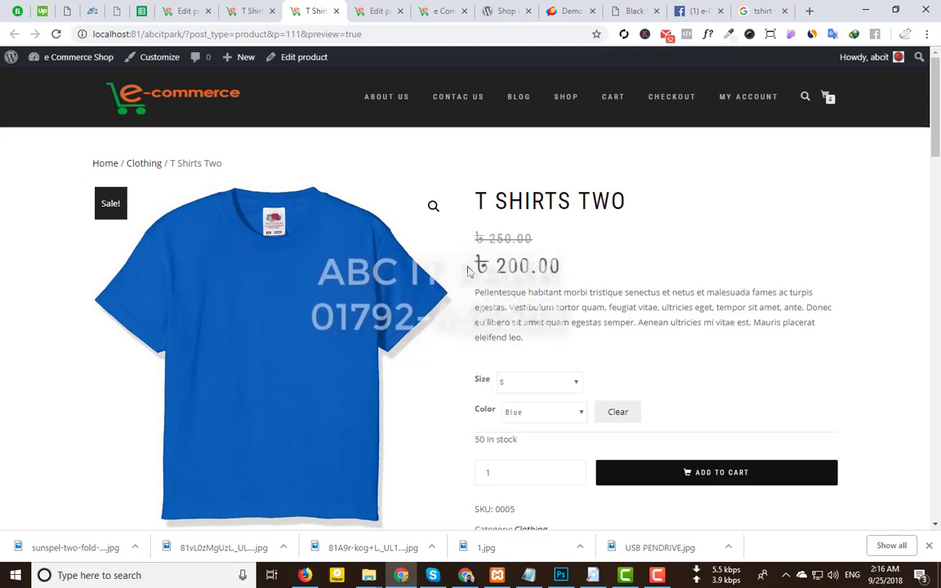
{"action": "scroll", "coordinate": [767, 438], "scroll_direction": "down", "scroll_amount": 8}
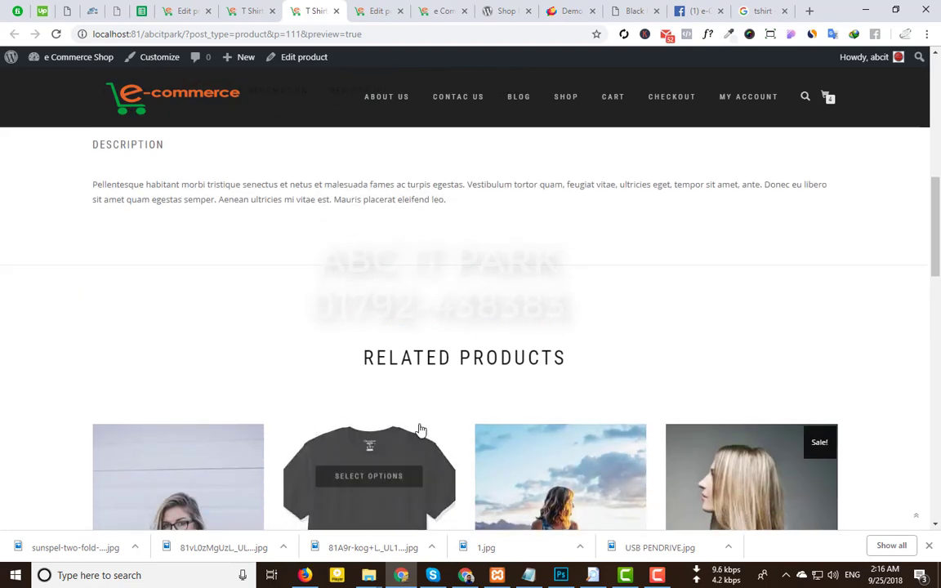
{"action": "scroll", "coordinate": [420, 425], "scroll_direction": "up", "scroll_amount": 8}
{"action": "scroll", "coordinate": [420, 413], "scroll_direction": "up", "scroll_amount": 1}
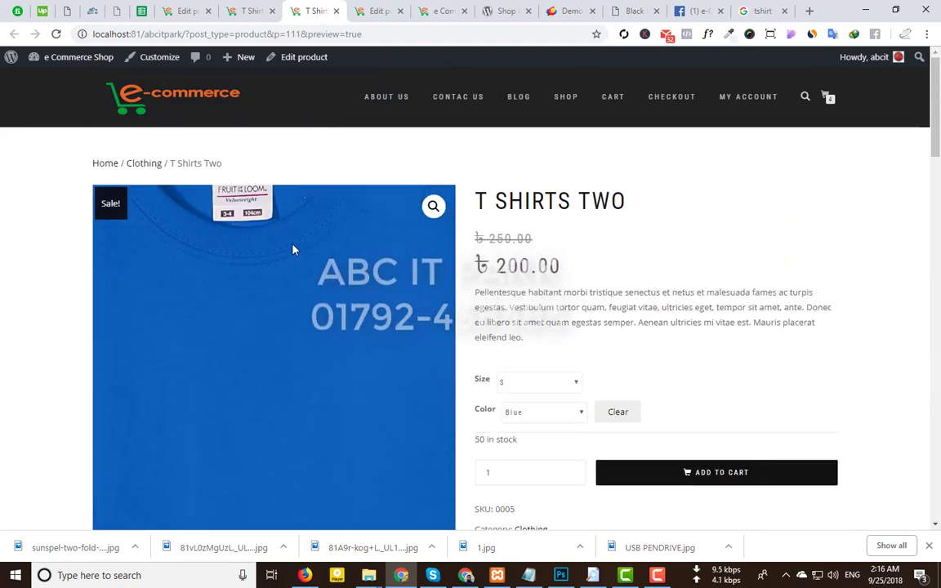
Look at the T Shirts product page, and return to the product data section of the T Shirts Two editor.
{"action": "left_click", "coordinate": [246, 8]}
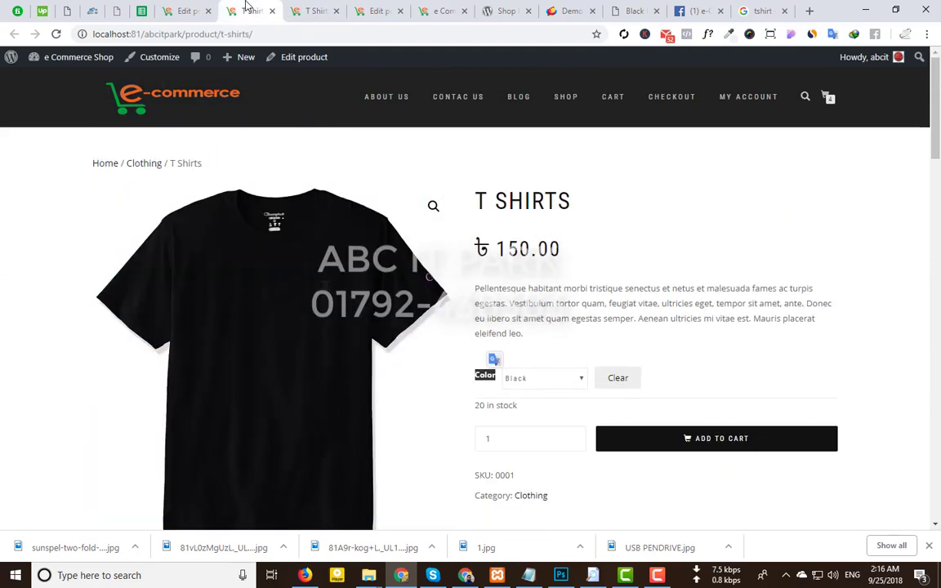
{"action": "left_click", "coordinate": [173, 6]}
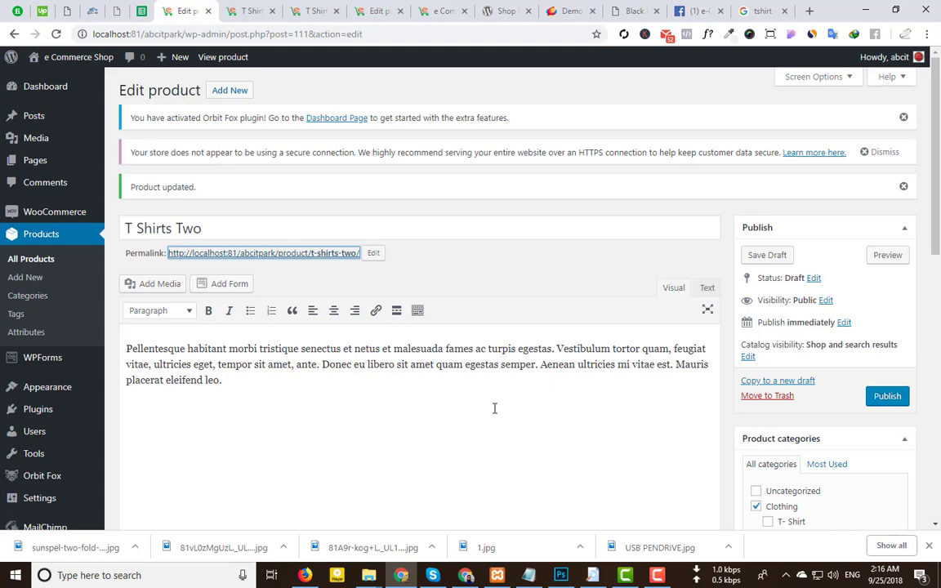
{"action": "scroll", "coordinate": [496, 340], "scroll_direction": "down", "scroll_amount": 4}
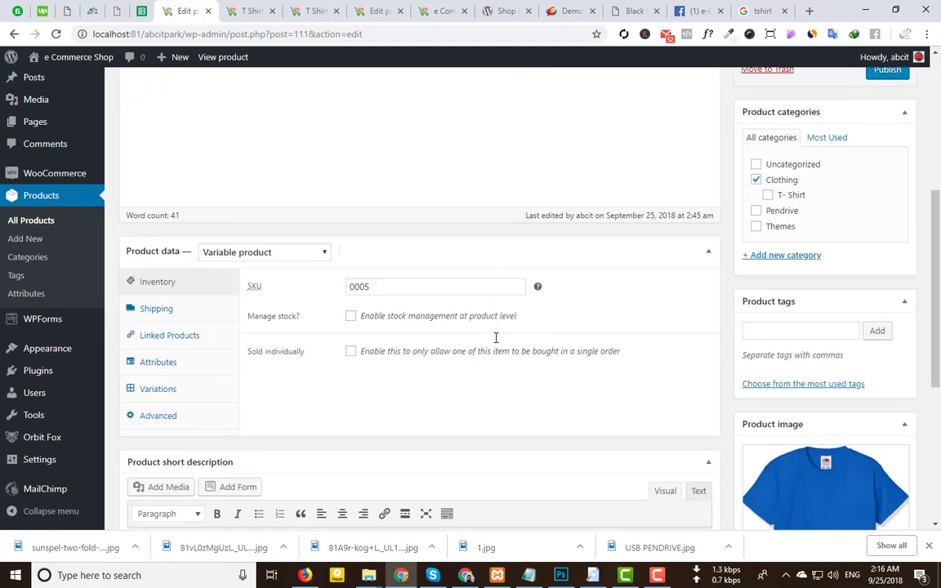